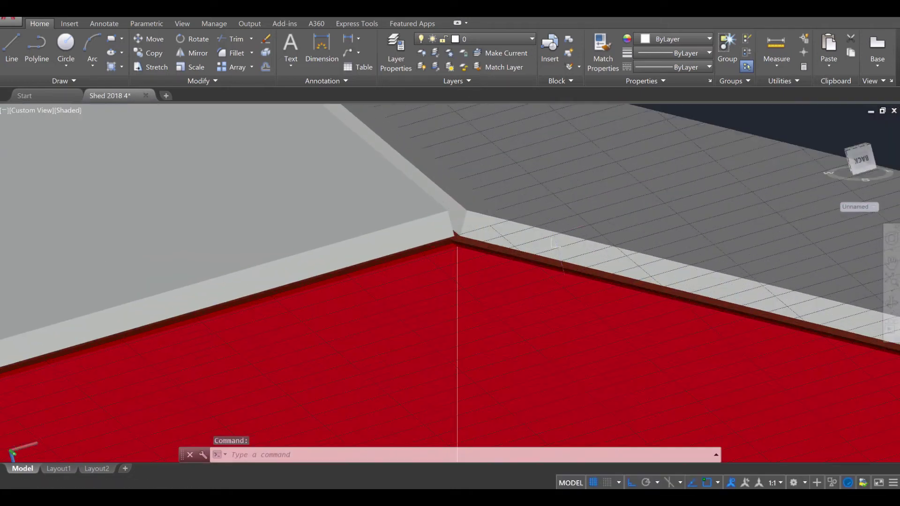
{"action": "scroll", "coordinate": [372, 273], "scroll_direction": "up", "scroll_amount": 3}
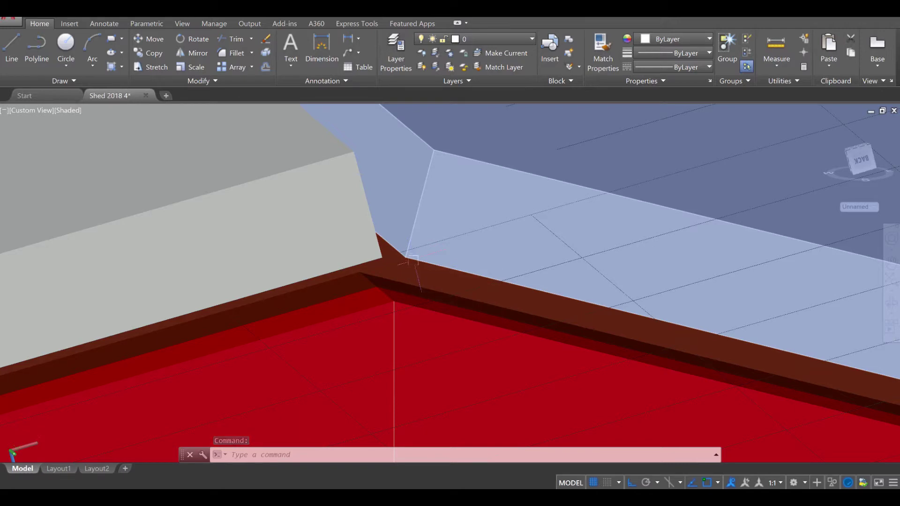
- Move the roof panel from its corner onto the gable wall's corner at the peak
{"action": "key", "text": "Return"}
{"action": "left_click", "coordinate": [450, 173]}
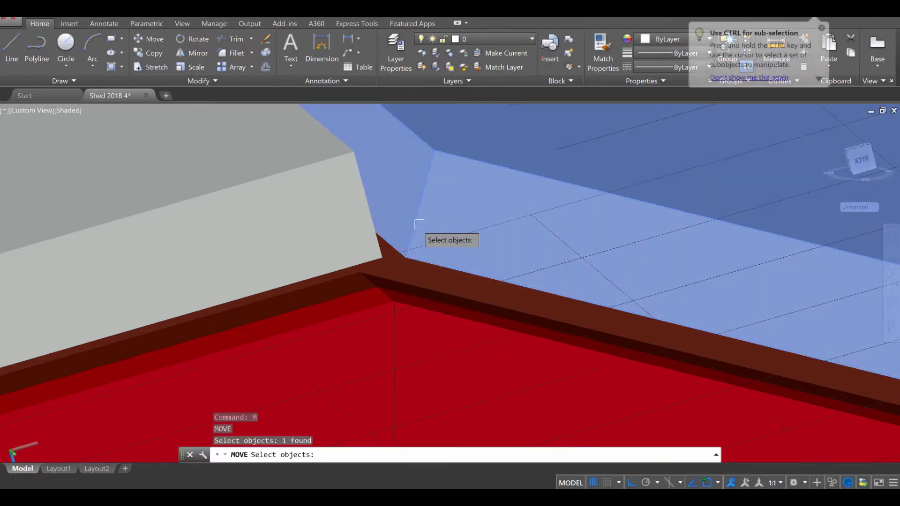
{"action": "key", "text": "Return"}
{"action": "left_click", "coordinate": [406, 256]}
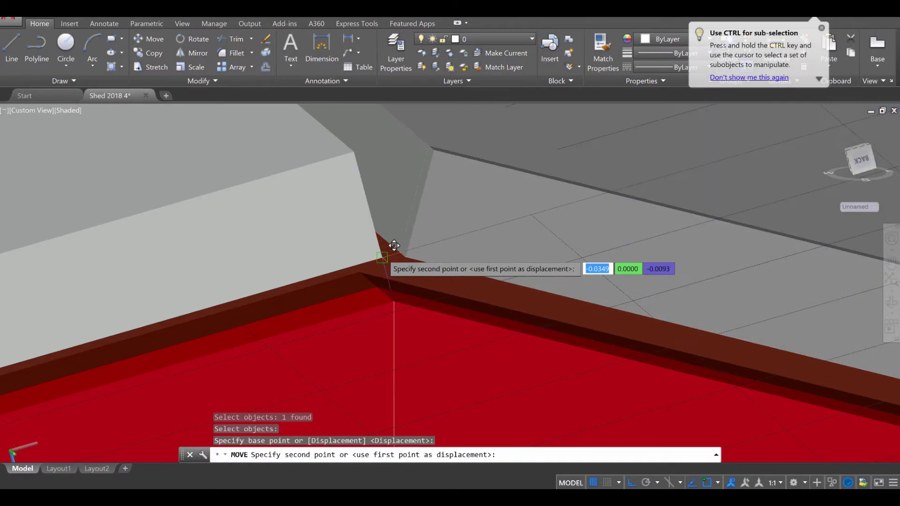
{"action": "left_click", "coordinate": [382, 256]}
- Orbit around the roof ridge to inspect how the two slopes meet at the peak
{"action": "scroll", "coordinate": [445, 280], "scroll_direction": "down", "scroll_amount": 2}
{"action": "key", "text": "Escape"}
{"action": "key", "text": "Escape"}
{"action": "key", "text": "Escape"}
{"action": "scroll", "coordinate": [442, 281], "scroll_direction": "down", "scroll_amount": 5}
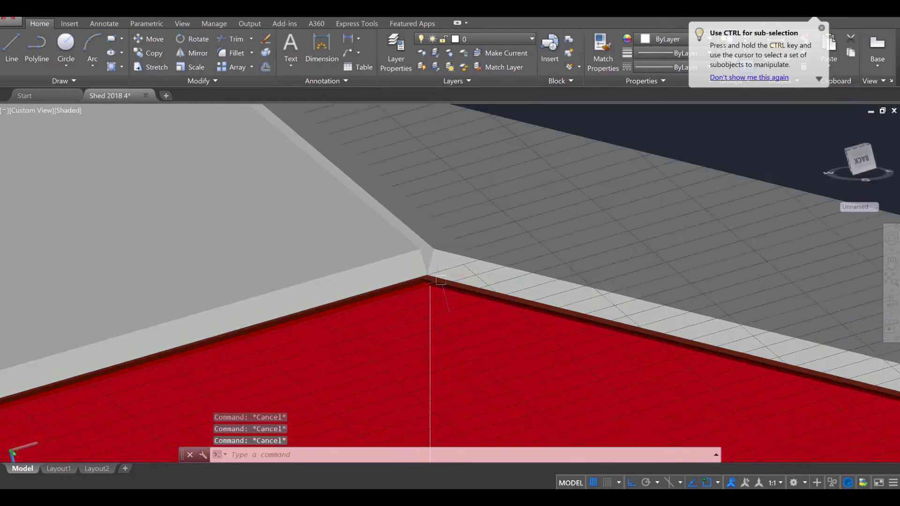
{"action": "middle_click_drag", "start_coordinate": [405, 275], "coordinate": [393, 265], "text": "shift"}
{"action": "scroll", "coordinate": [345, 193], "scroll_direction": "up", "scroll_amount": 5}
{"action": "scroll", "coordinate": [344, 194], "scroll_direction": "down", "scroll_amount": 4}
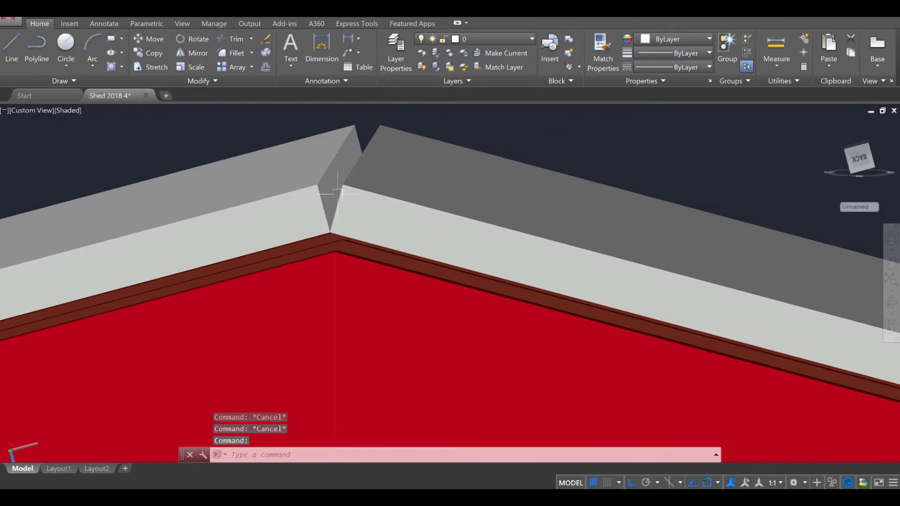
{"action": "middle_click_drag", "start_coordinate": [337, 194], "coordinate": [339, 197], "text": "shift"}
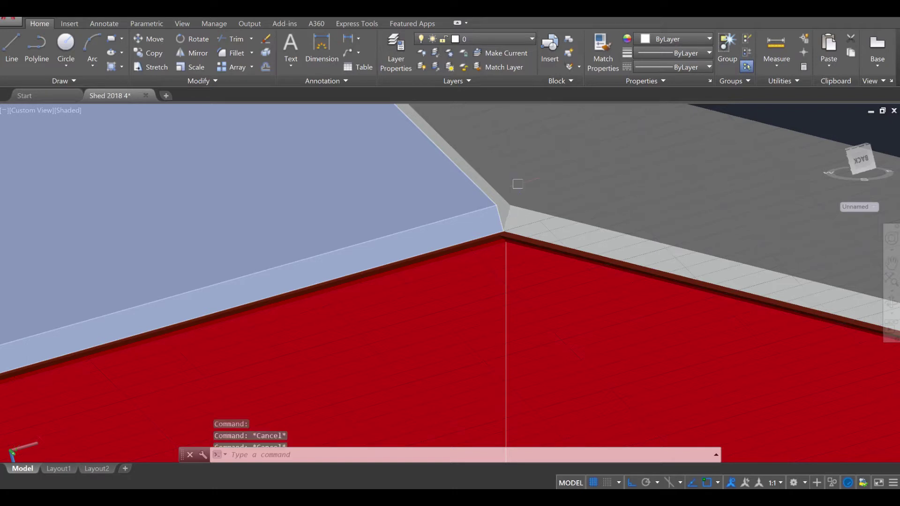
- Run XEDGES on the left and right roof panels and the right fascia to extract their edges
{"action": "type", "text": "XEDGES"}
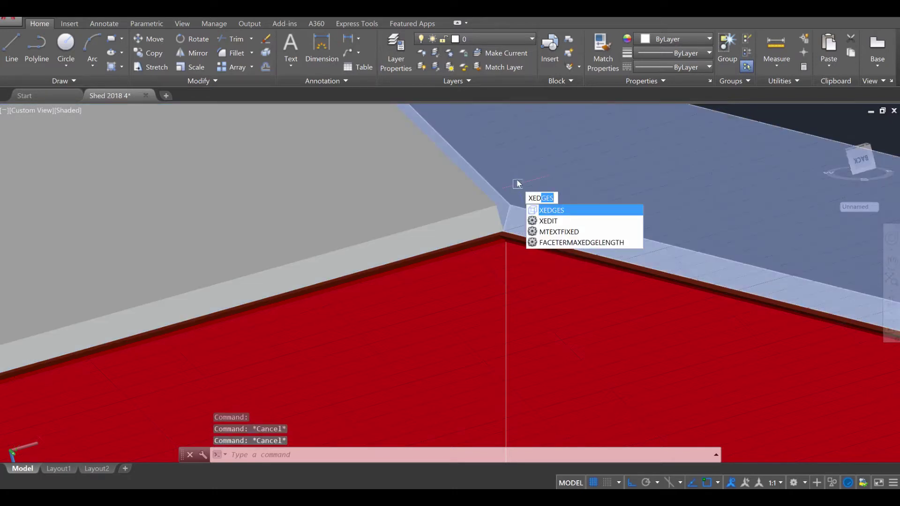
{"action": "key", "text": "Return"}
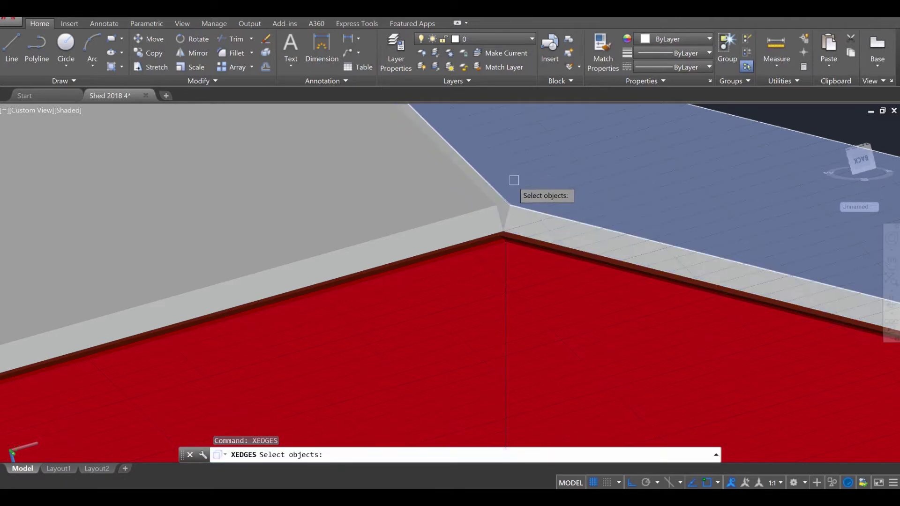
{"action": "left_click", "coordinate": [467, 213]}
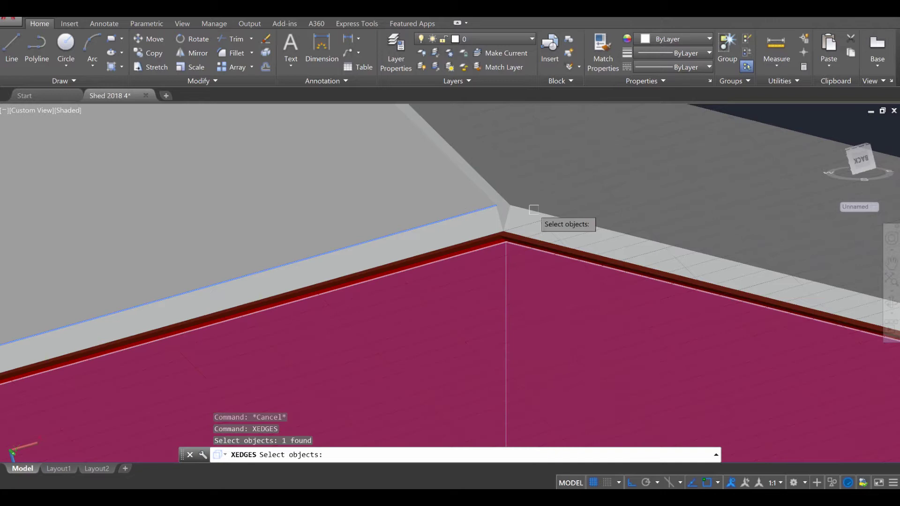
{"action": "left_click", "coordinate": [533, 209]}
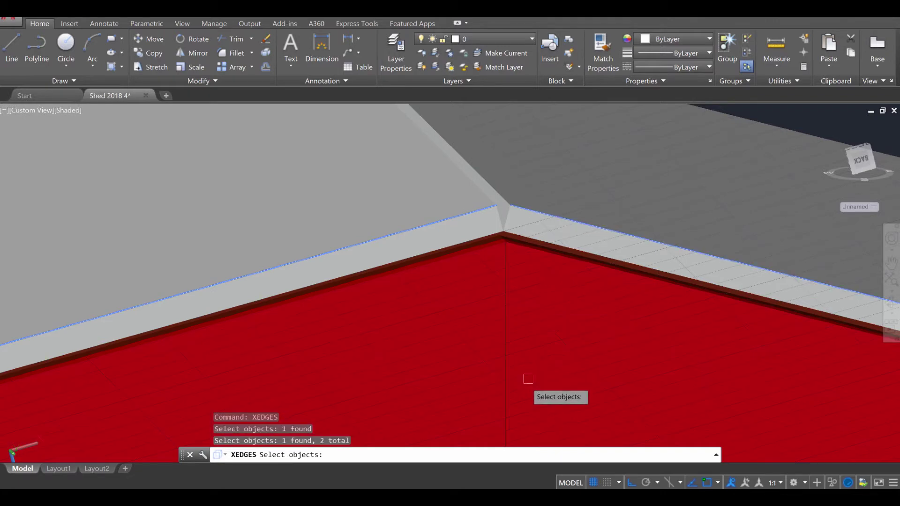
{"action": "scroll", "coordinate": [502, 358], "scroll_direction": "down", "scroll_amount": 2}
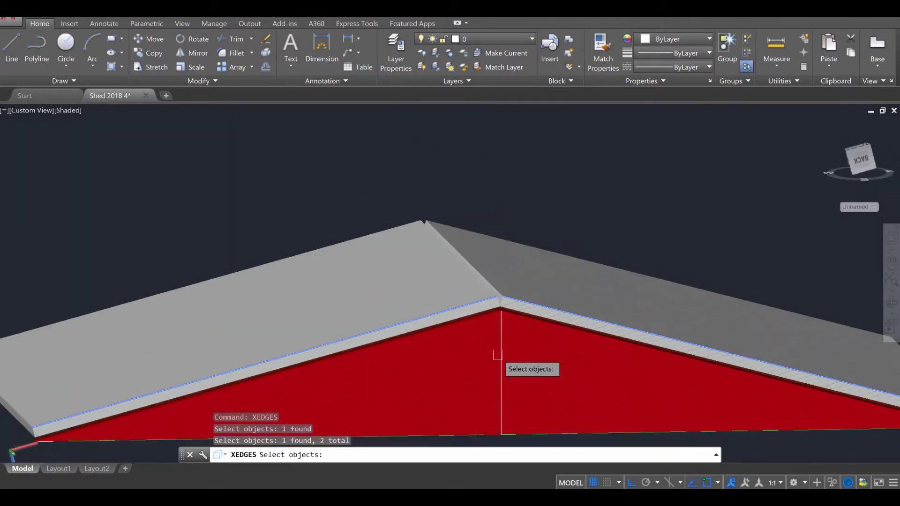
{"action": "middle_click_drag", "start_coordinate": [21, 435], "coordinate": [114, 388]}
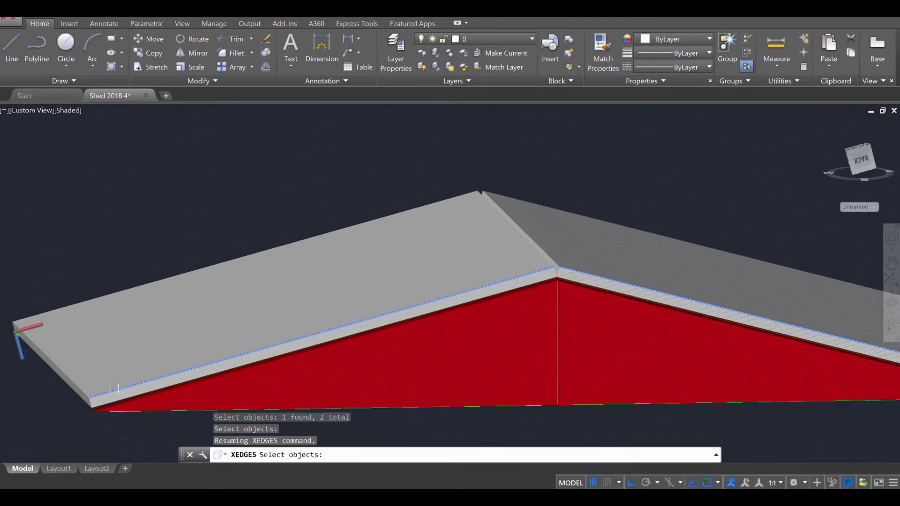
{"action": "scroll", "coordinate": [344, 372], "scroll_direction": "up", "scroll_amount": 2}
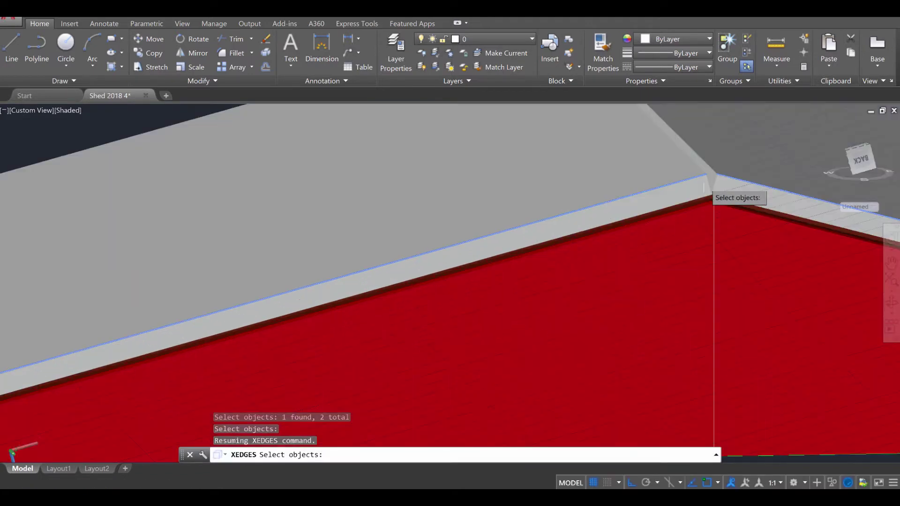
{"action": "scroll", "coordinate": [490, 271], "scroll_direction": "up", "scroll_amount": 3}
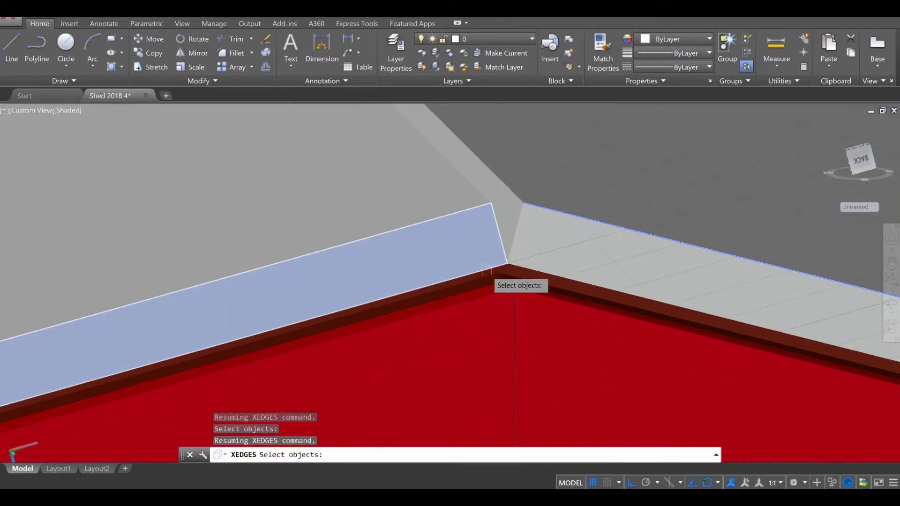
{"action": "scroll", "coordinate": [466, 276], "scroll_direction": "up", "scroll_amount": 2}
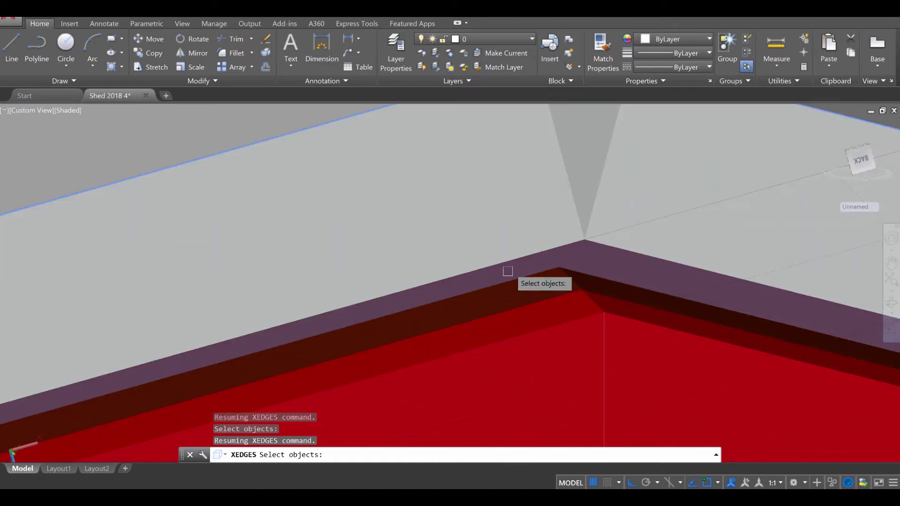
{"action": "left_click", "coordinate": [610, 245]}
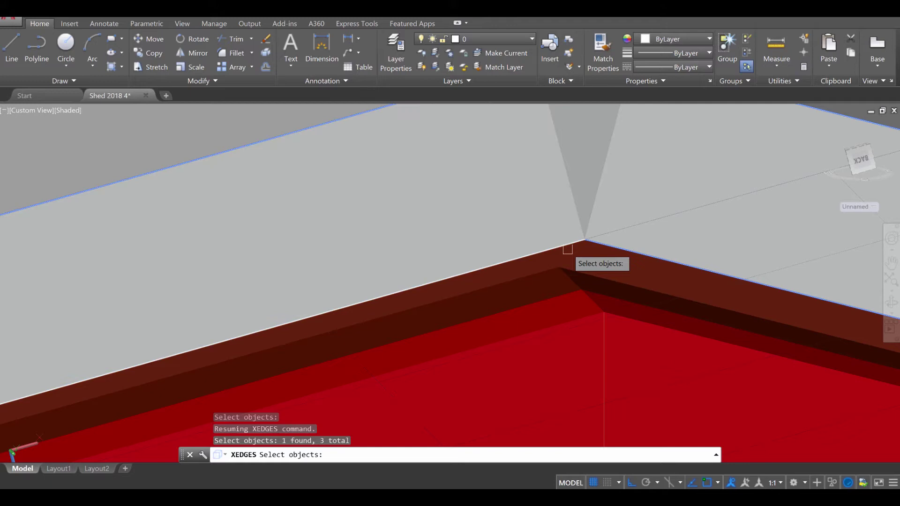
{"action": "scroll", "coordinate": [595, 312], "scroll_direction": "down", "scroll_amount": 1}
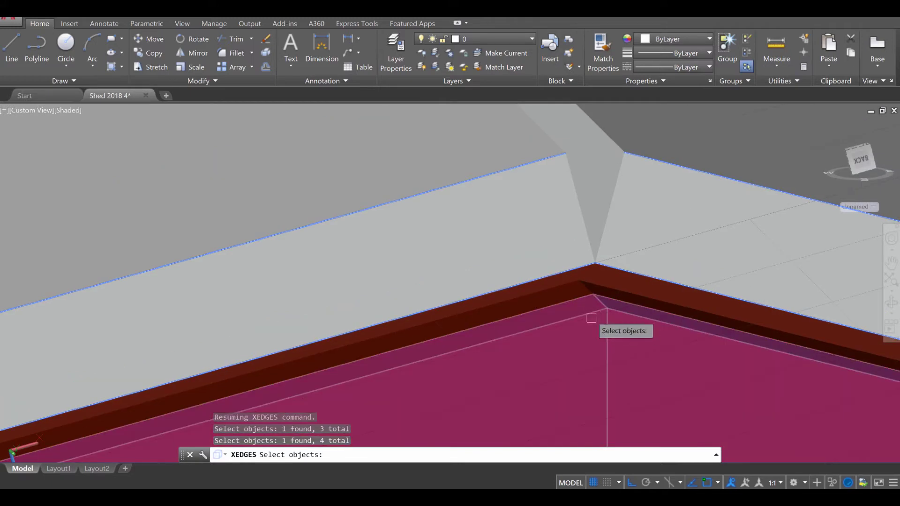
{"action": "key", "text": "Return"}
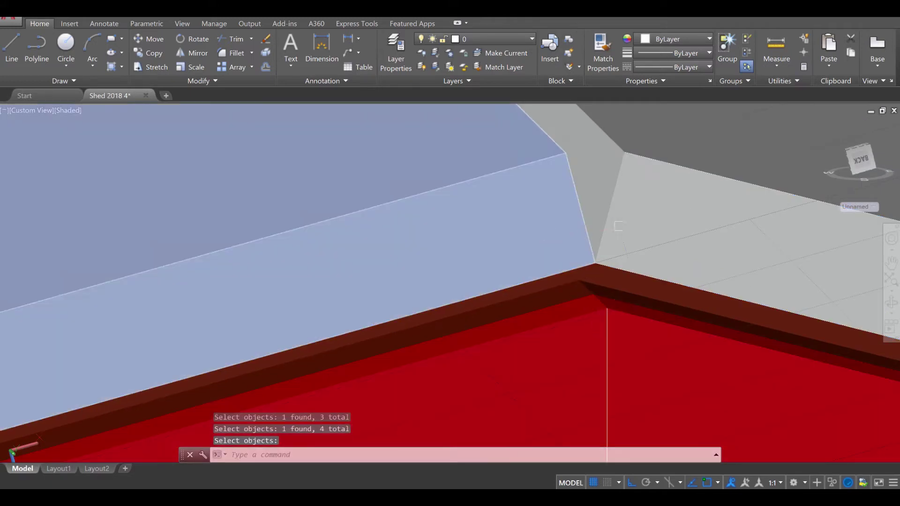
{"action": "scroll", "coordinate": [615, 247], "scroll_direction": "down", "scroll_amount": 4}
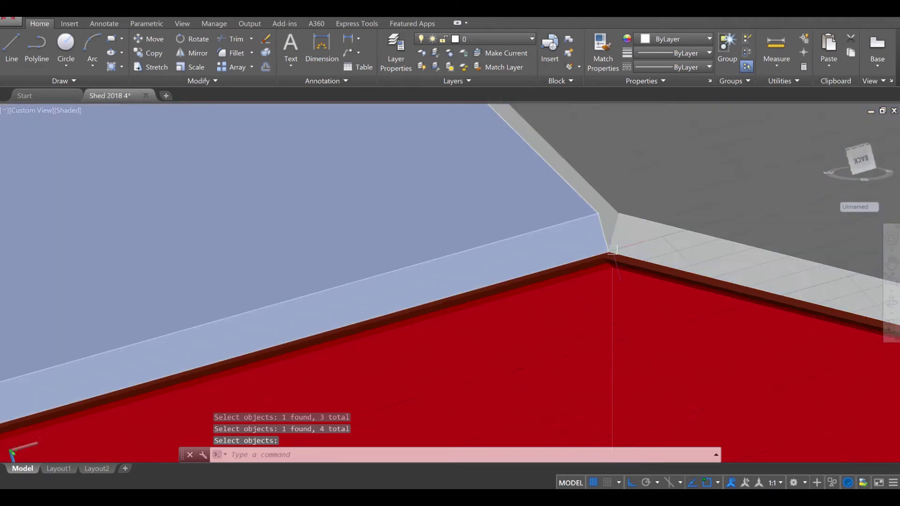
- Assign both roof panels to the Roof Finish layer
{"action": "left_click", "coordinate": [622, 234]}
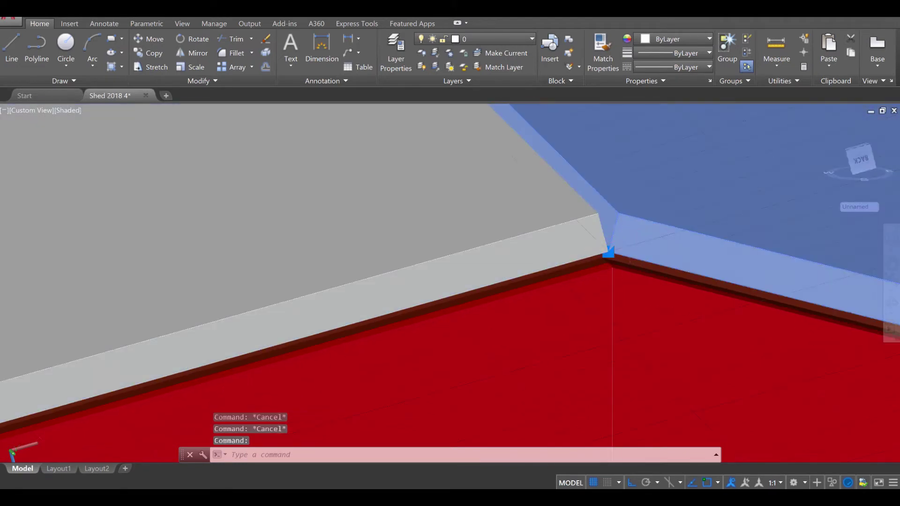
{"action": "left_click", "coordinate": [582, 239]}
{"action": "scroll", "coordinate": [474, 268], "scroll_direction": "down", "scroll_amount": 5}
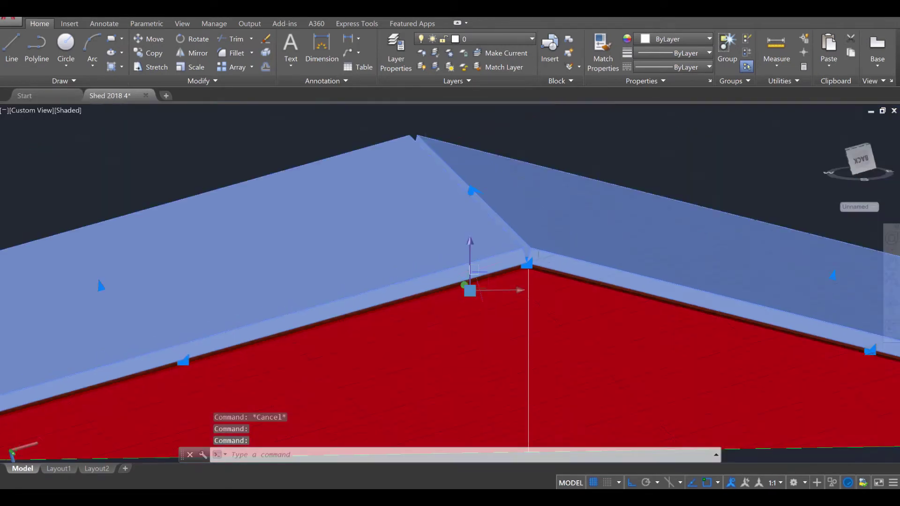
{"action": "left_click", "coordinate": [497, 39]}
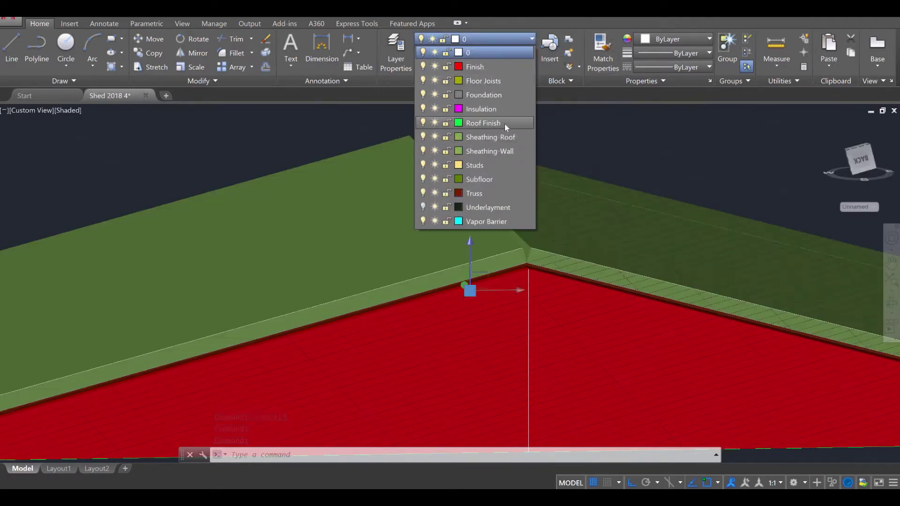
{"action": "left_click", "coordinate": [504, 122]}
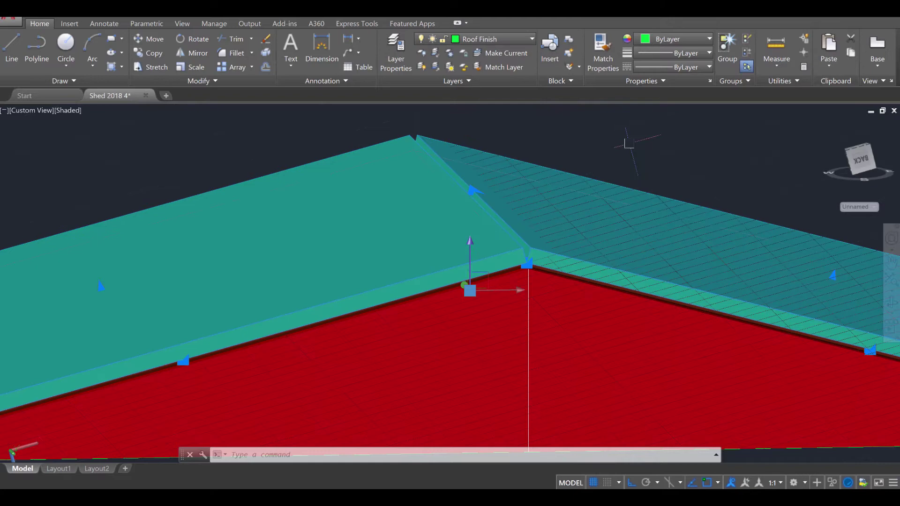
{"action": "key", "text": "Escape"}
- Turn off the Roof Finish layer and orbit level with the gable to see the edge lines
{"action": "left_click", "coordinate": [513, 39]}
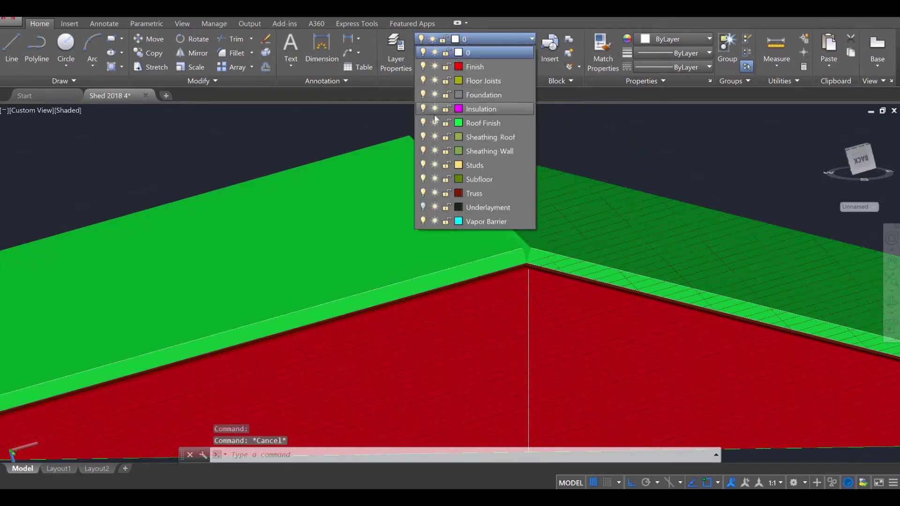
{"action": "left_click", "coordinate": [422, 124]}
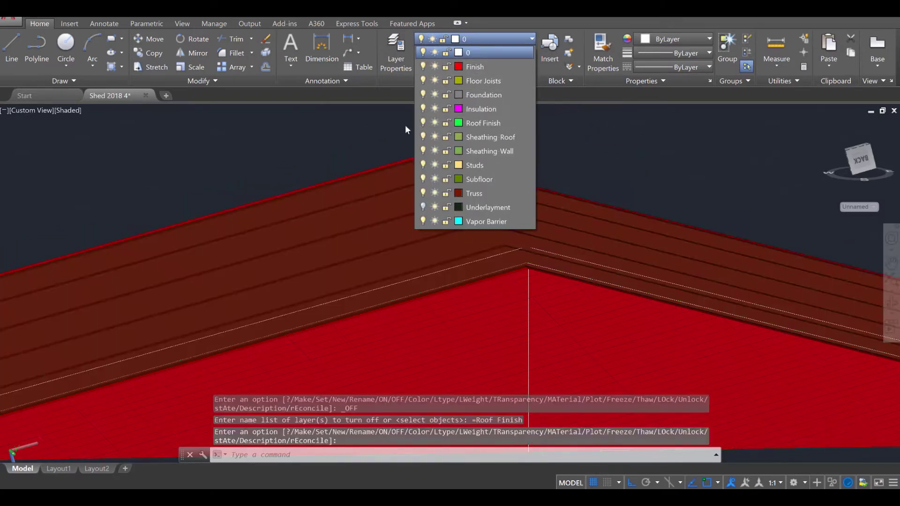
{"action": "left_click", "coordinate": [455, 249]}
{"action": "key", "text": "Escape"}
{"action": "middle_click_drag", "start_coordinate": [530, 273], "coordinate": [525, 264], "text": "shift"}
{"action": "scroll", "coordinate": [533, 255], "scroll_direction": "up", "scroll_amount": 5}
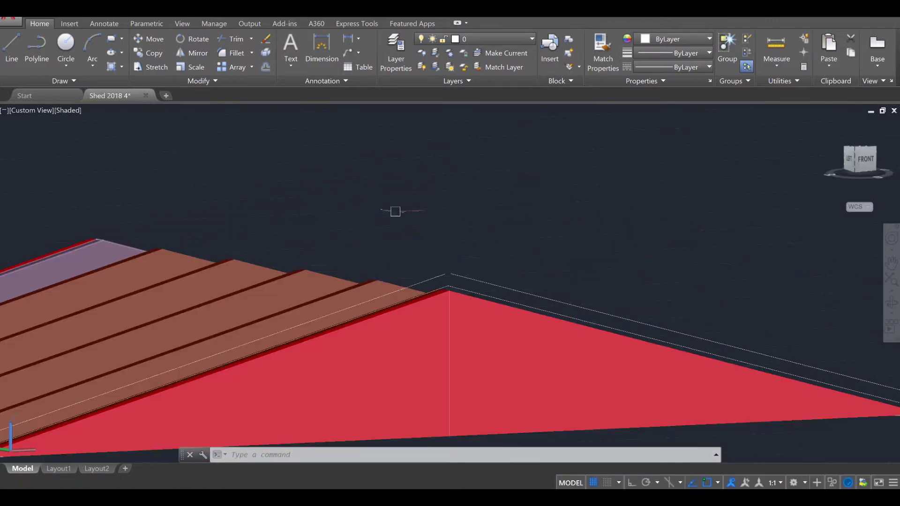
- Define a UCS with its origin at the roof ridge corner and X axis along the roof edge
{"action": "scroll", "coordinate": [443, 250], "scroll_direction": "up", "scroll_amount": 3}
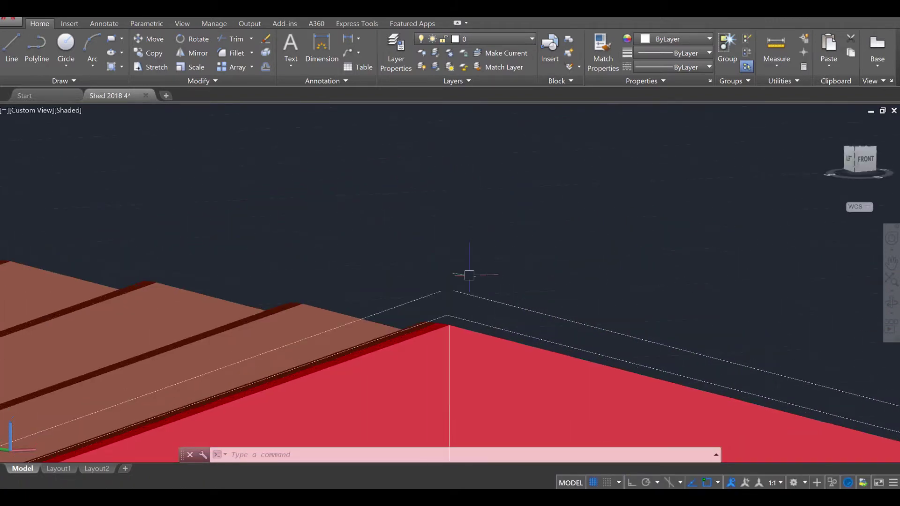
{"action": "type", "text": "cs"}
{"action": "key", "text": "Return"}
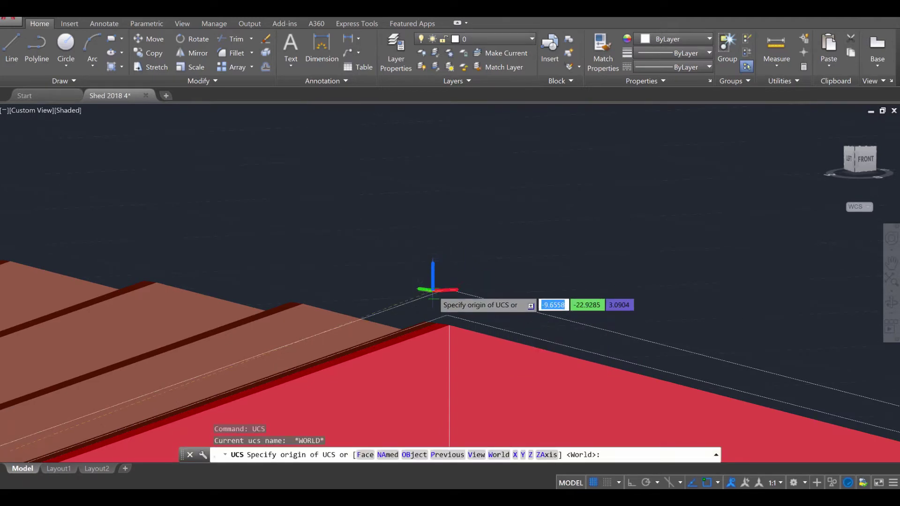
{"action": "left_click", "coordinate": [441, 291]}
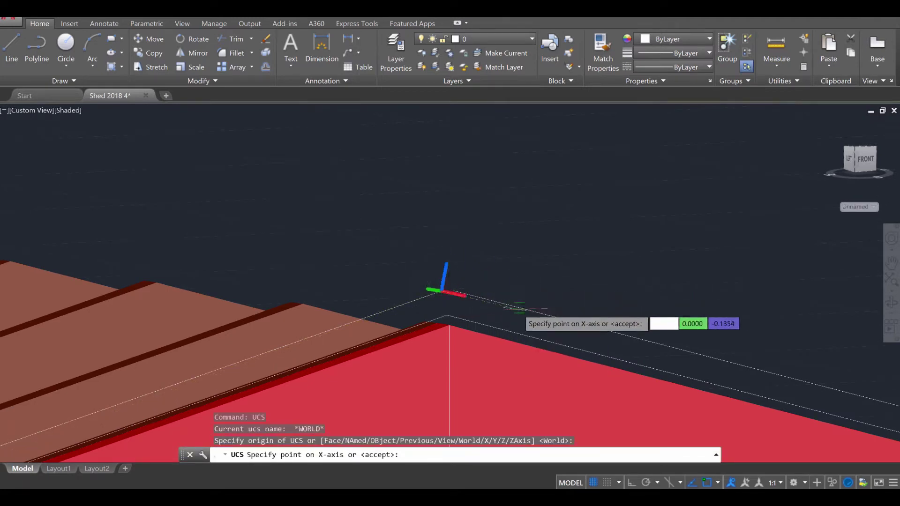
{"action": "scroll", "coordinate": [536, 312], "scroll_direction": "up", "scroll_amount": 3}
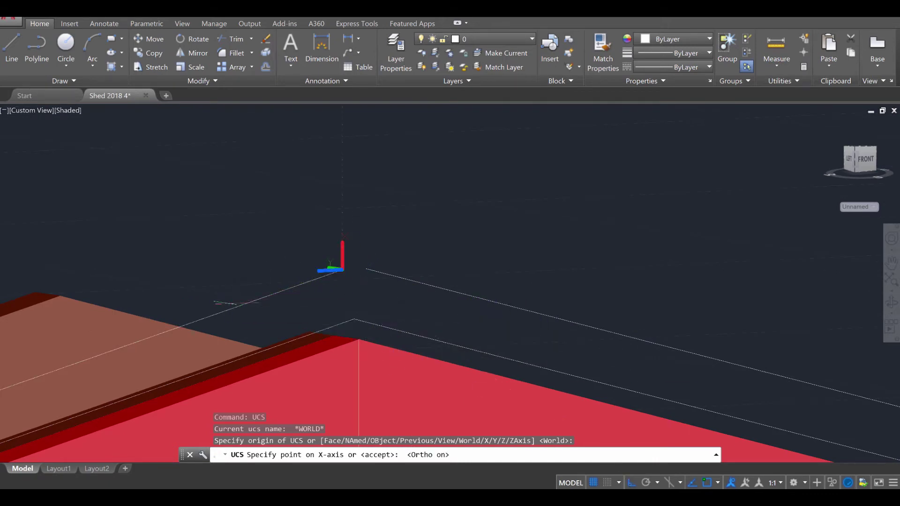
{"action": "left_click", "coordinate": [211, 317]}
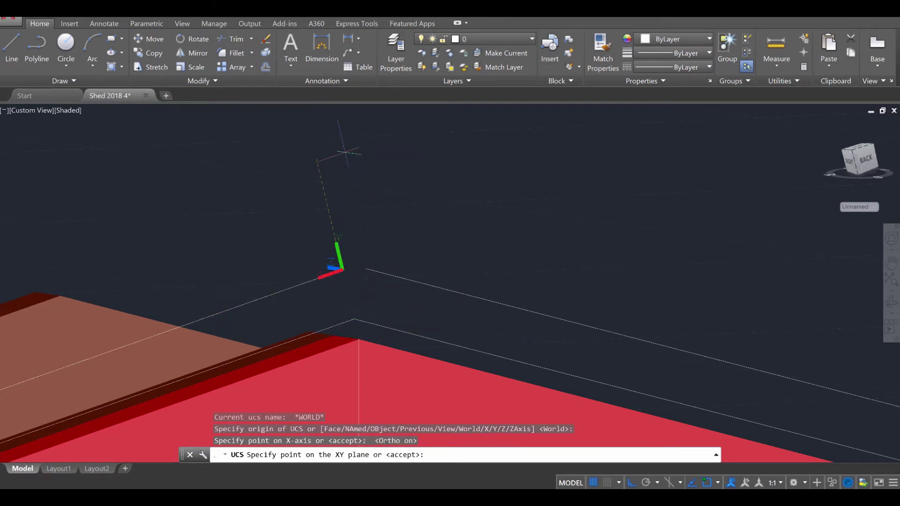
{"action": "left_click", "coordinate": [344, 152]}
{"action": "key", "text": "Escape"}
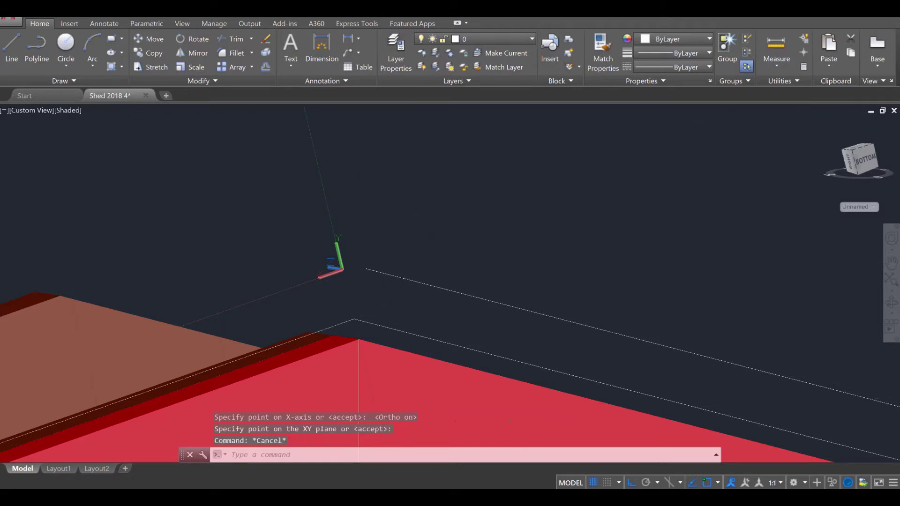
{"action": "middle_click_drag", "start_coordinate": [345, 293], "coordinate": [430, 264], "text": "shift"}
- Switch to the Front view and draw a guide line across the roof with Ortho off
{"action": "left_click", "coordinate": [861, 163]}
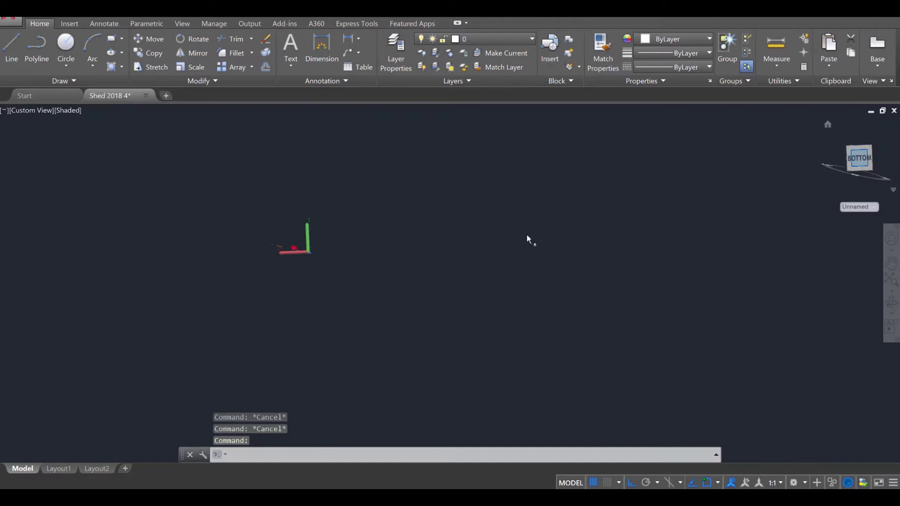
{"action": "scroll", "coordinate": [332, 256], "scroll_direction": "up", "scroll_amount": 10}
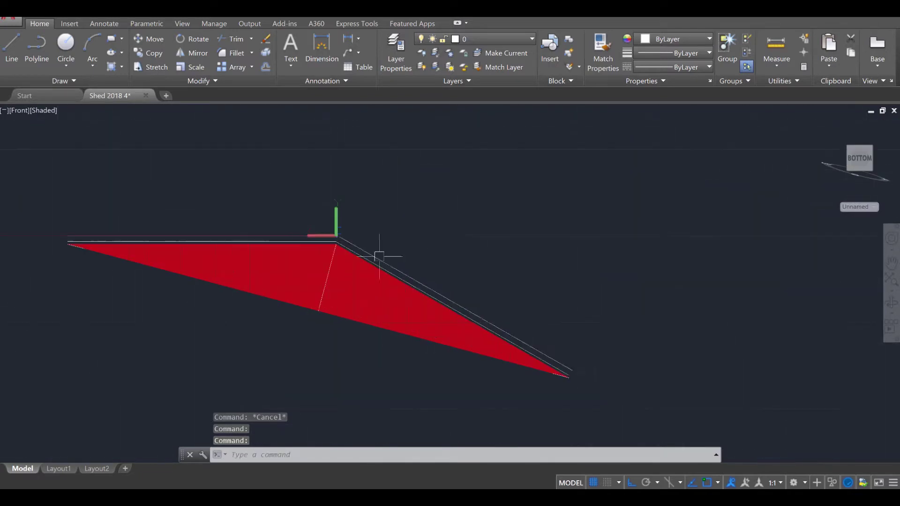
{"action": "scroll", "coordinate": [378, 250], "scroll_direction": "down", "scroll_amount": 3}
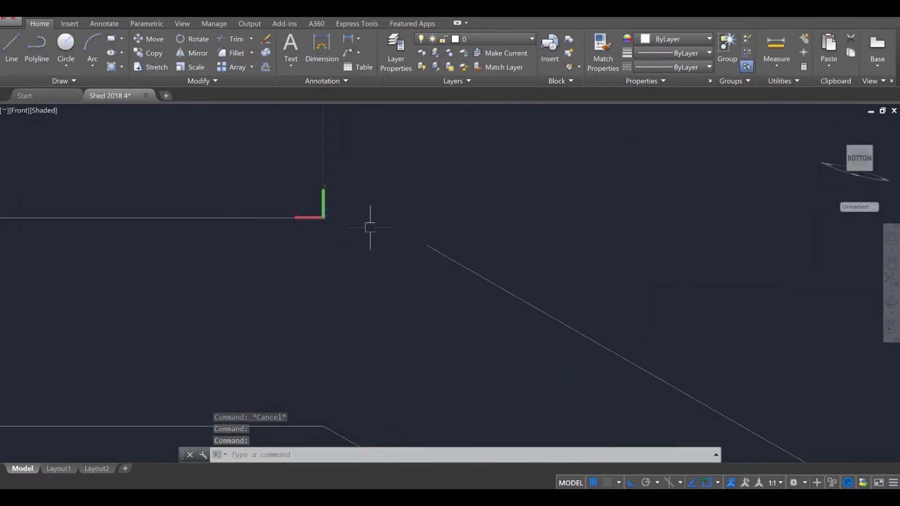
{"action": "key", "text": "Return"}
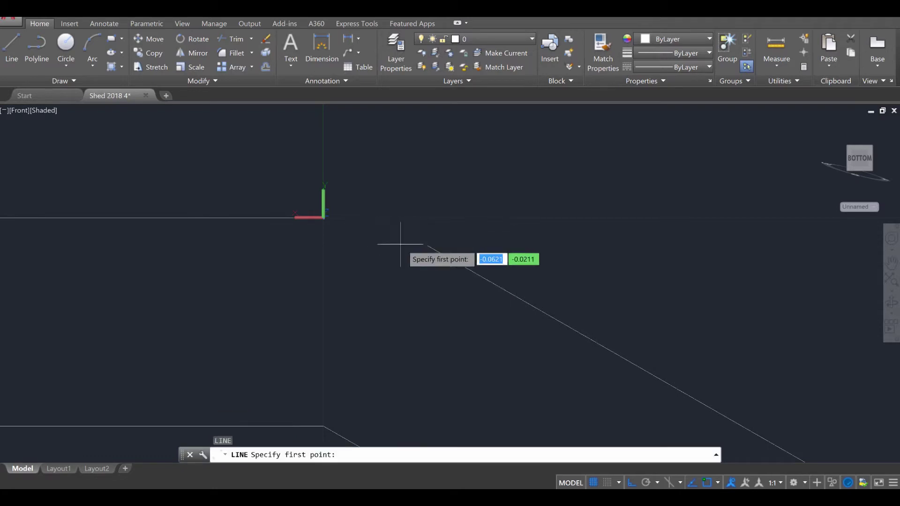
{"action": "left_click", "coordinate": [427, 246]}
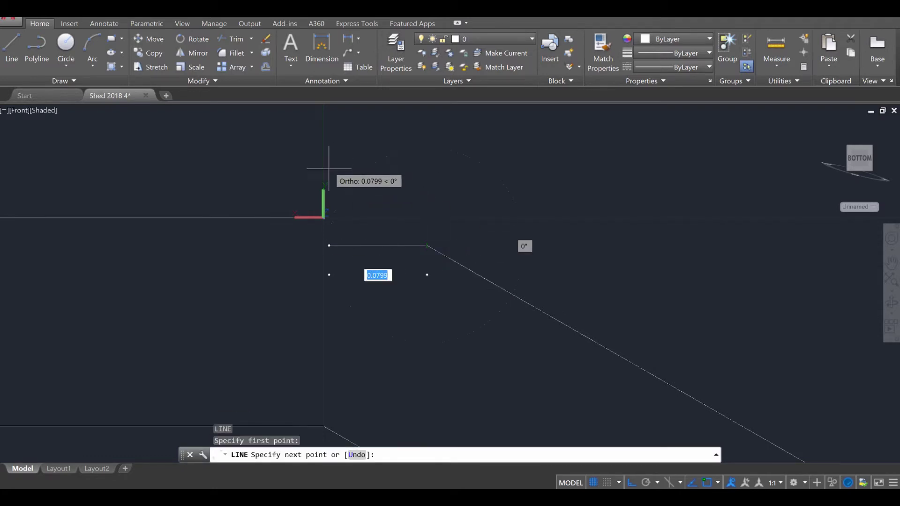
{"action": "left_click", "coordinate": [633, 483]}
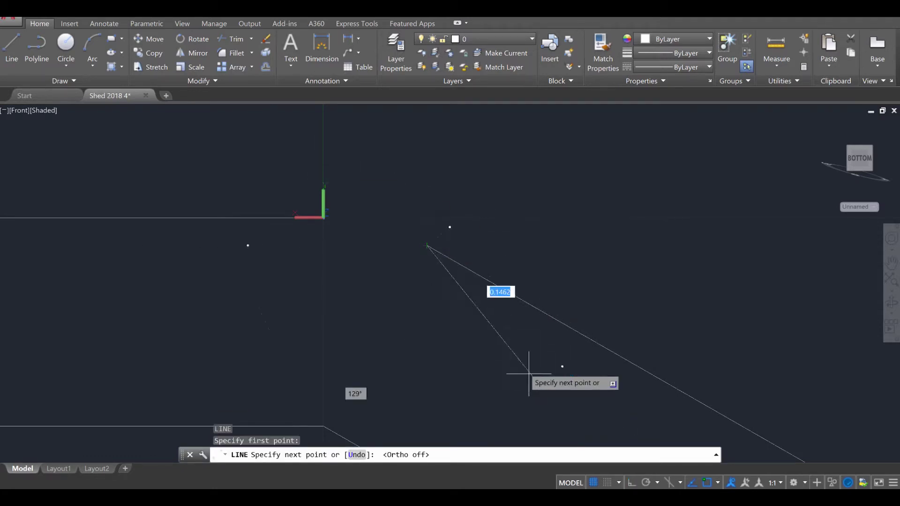
{"action": "left_click", "coordinate": [290, 166]}
{"action": "key", "text": "Escape"}
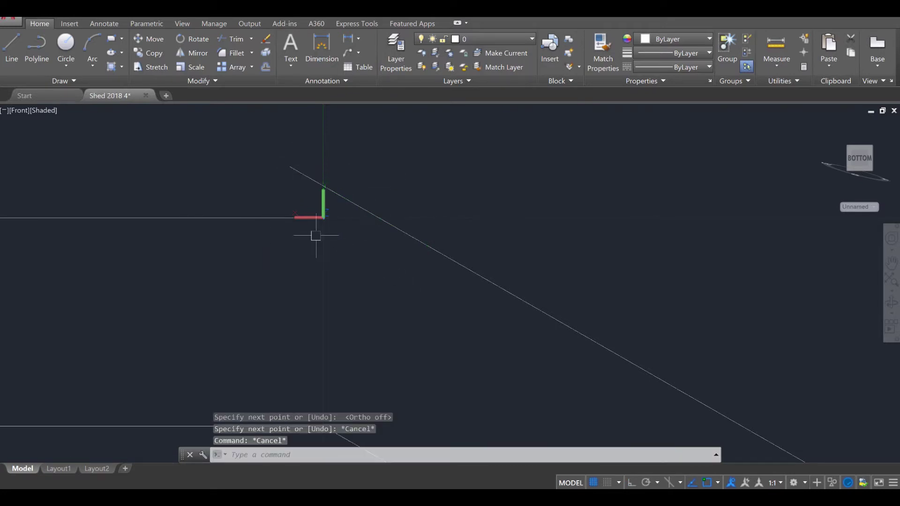
{"action": "type", "text": "l"}
{"action": "key", "text": "Return"}
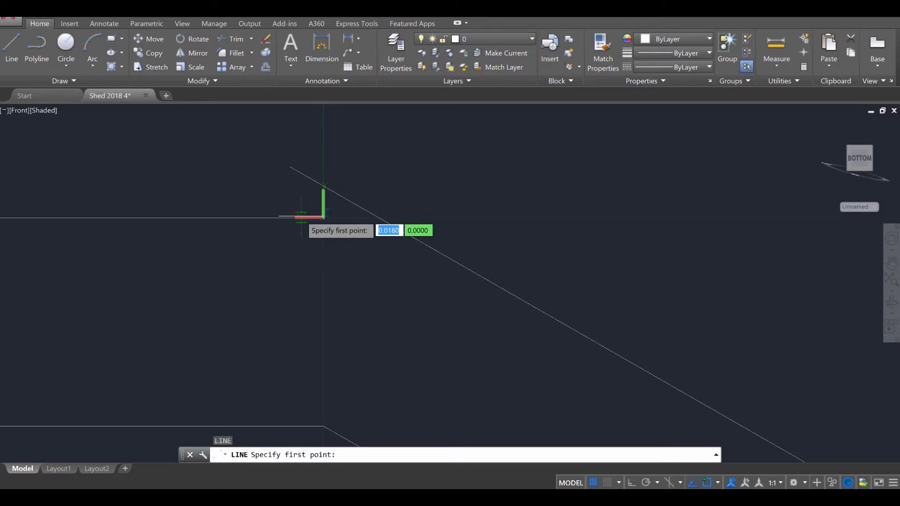
{"action": "left_click", "coordinate": [323, 218]}
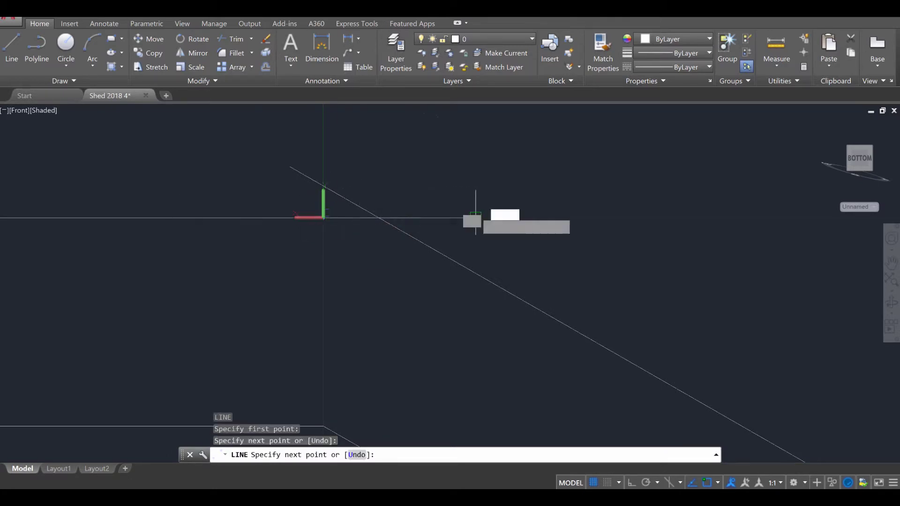
{"action": "key", "text": "Escape"}
{"action": "key", "text": "Escape"}
{"action": "key", "text": "Escape"}
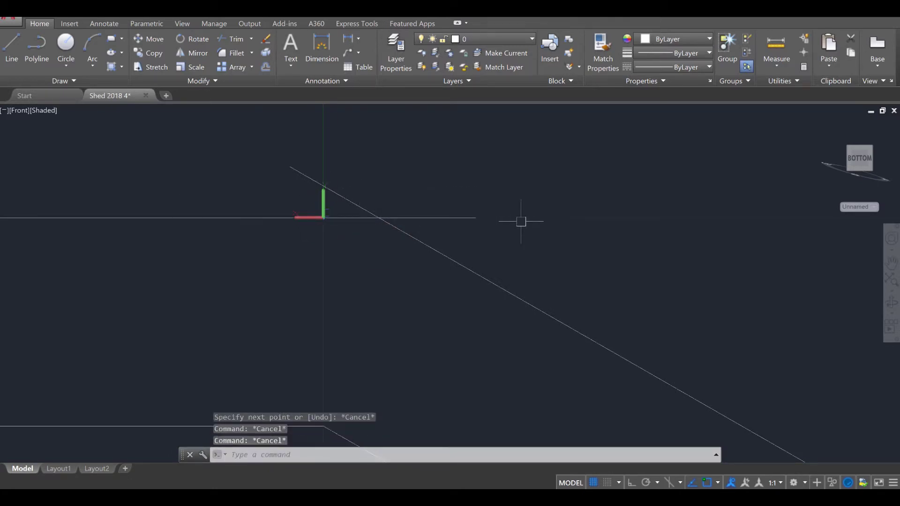
- Trim the diagonal's overhang past the horizontal line using a crossing selection of cutting edges
{"action": "key", "text": "Return"}
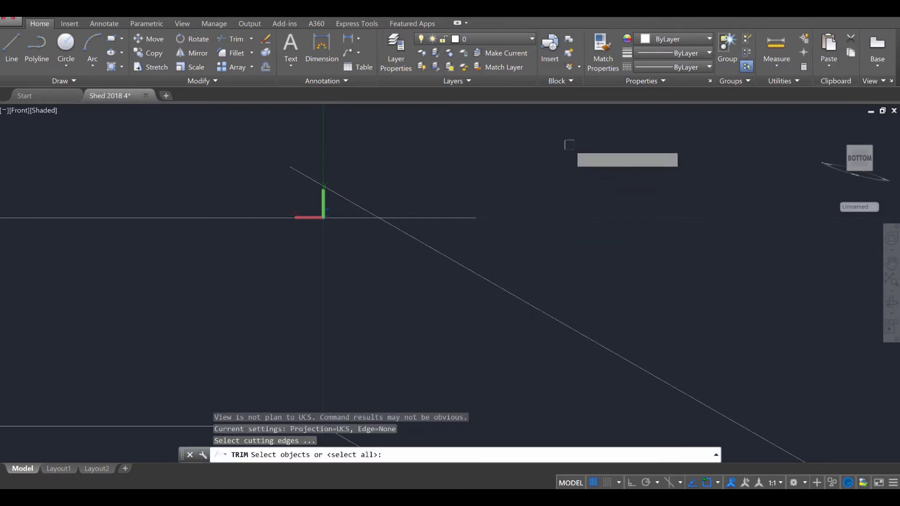
{"action": "left_click", "coordinate": [569, 145]}
{"action": "left_click", "coordinate": [158, 338]}
{"action": "key", "text": "Return"}
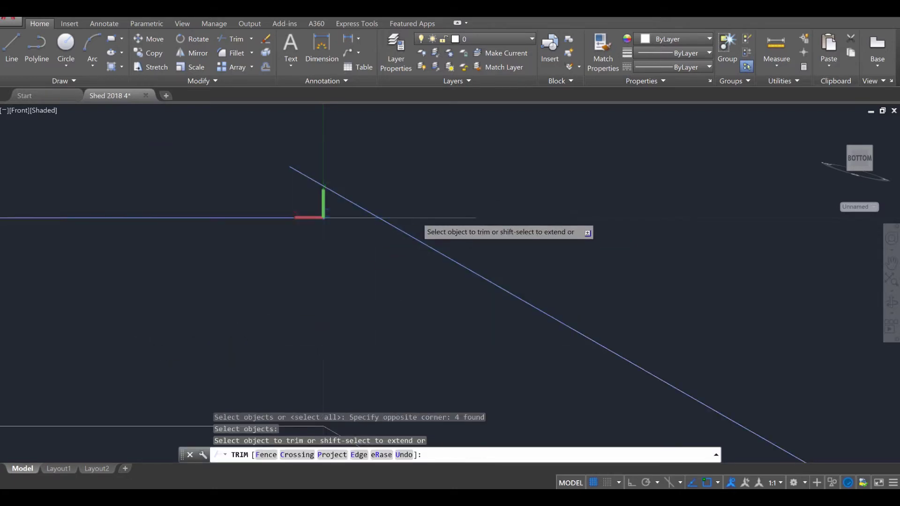
{"action": "left_click", "coordinate": [351, 202]}
{"action": "key", "text": "Escape"}
{"action": "key", "text": "Escape"}
{"action": "key", "text": "Escape"}
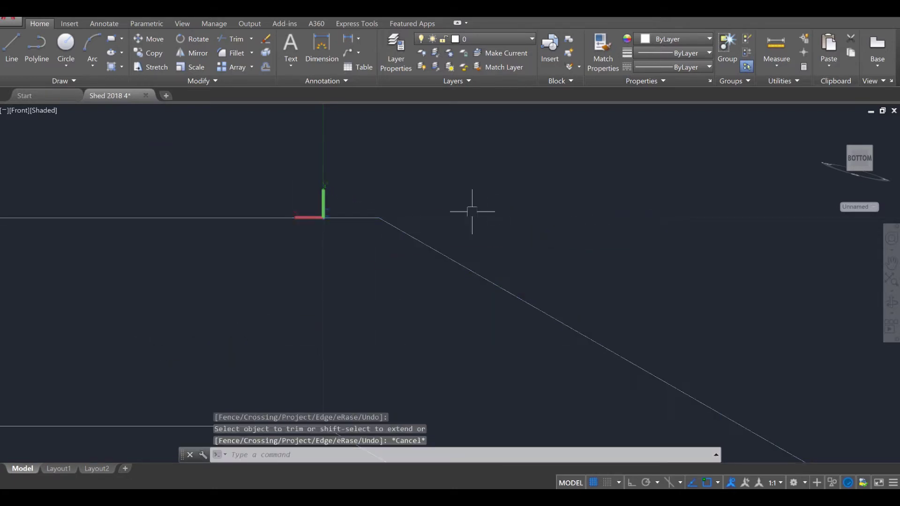
{"action": "scroll", "coordinate": [418, 199], "scroll_direction": "down", "scroll_amount": 5}
{"action": "scroll", "coordinate": [409, 186], "scroll_direction": "up", "scroll_amount": 3}
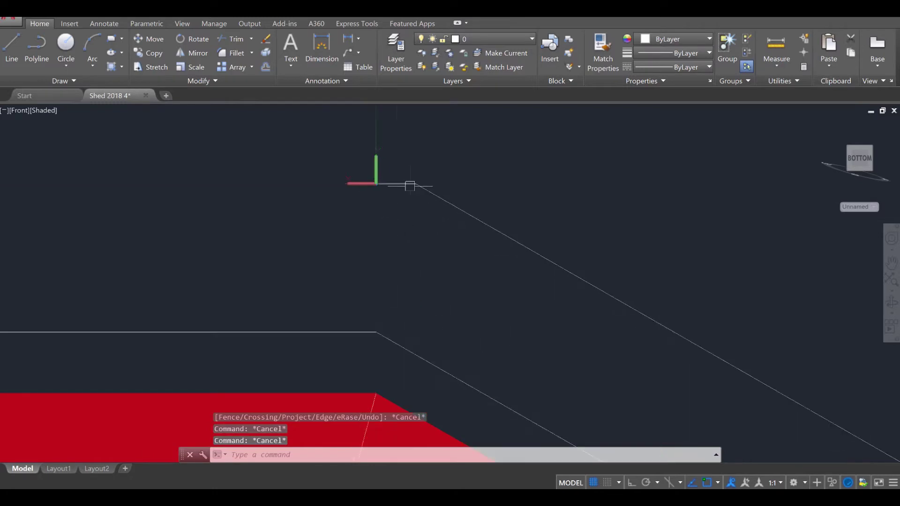
{"action": "scroll", "coordinate": [444, 218], "scroll_direction": "down", "scroll_amount": 5}
{"action": "scroll", "coordinate": [446, 233], "scroll_direction": "up", "scroll_amount": 3}
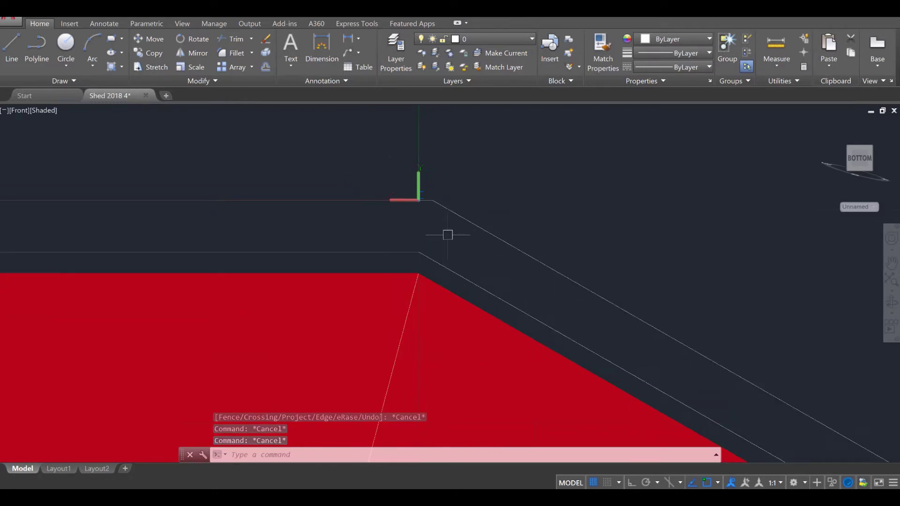
- Draw two slanted lines crossing the horizontal lines and the sloped roof lines
{"action": "type", "text": "l"}
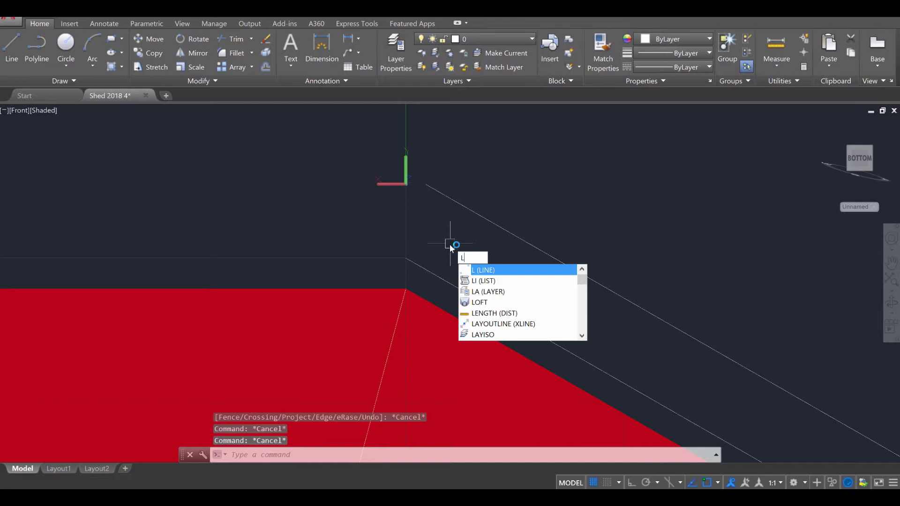
{"action": "key", "text": "Return"}
{"action": "left_click", "coordinate": [321, 150]}
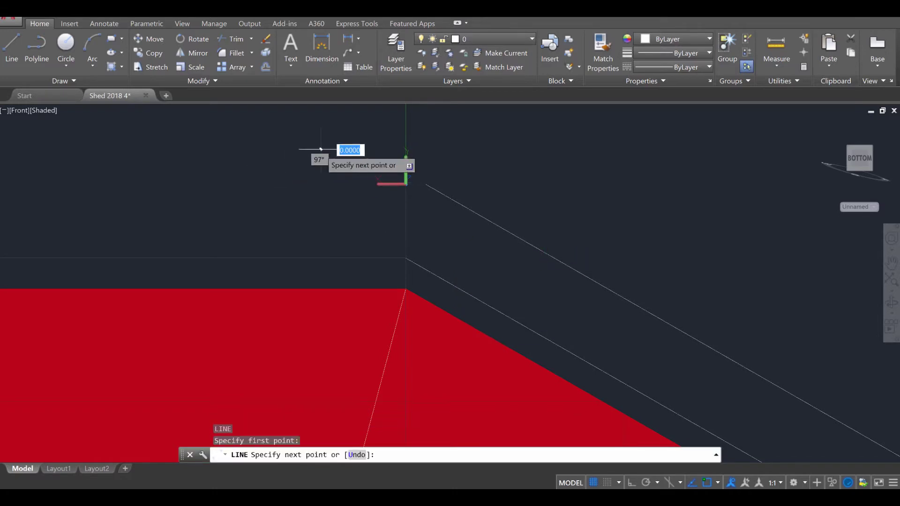
{"action": "left_click", "coordinate": [266, 267]}
{"action": "key", "text": "Escape"}
{"action": "type", "text": "l"}
{"action": "key", "text": "Return"}
{"action": "left_click", "coordinate": [580, 214]}
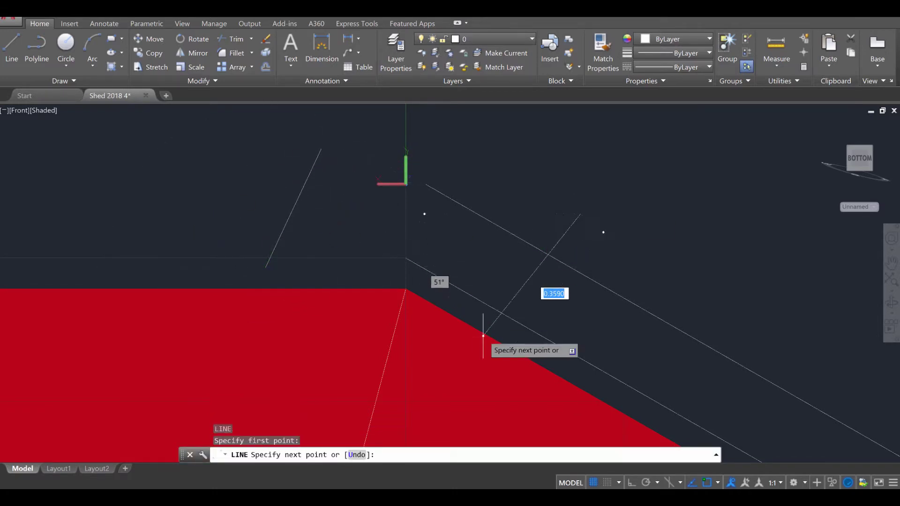
{"action": "left_click", "coordinate": [509, 331]}
{"action": "key", "text": "Escape"}
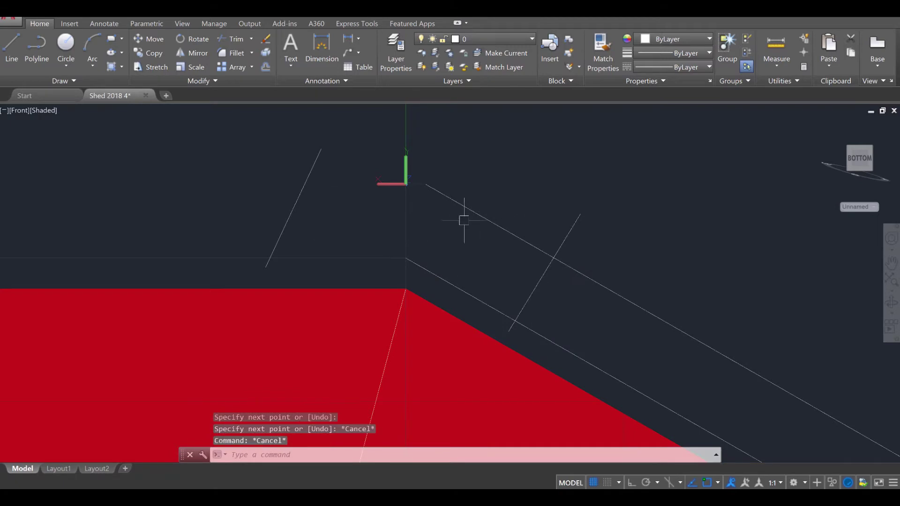
- Trim the diagonal stubs and overhanging line ends so both roof outlines close cleanly
{"action": "mouse_move", "coordinate": [586, 274]}
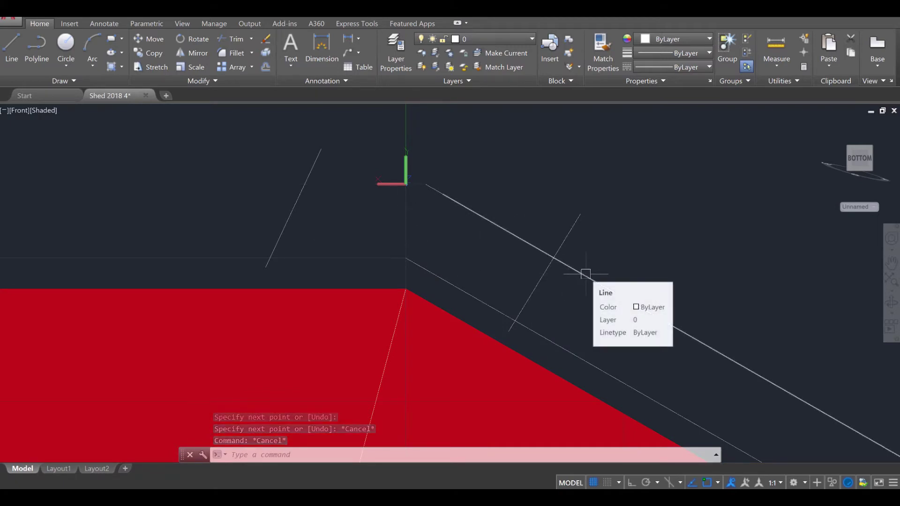
{"action": "type", "text": "tr"}
{"action": "key", "text": "Return"}
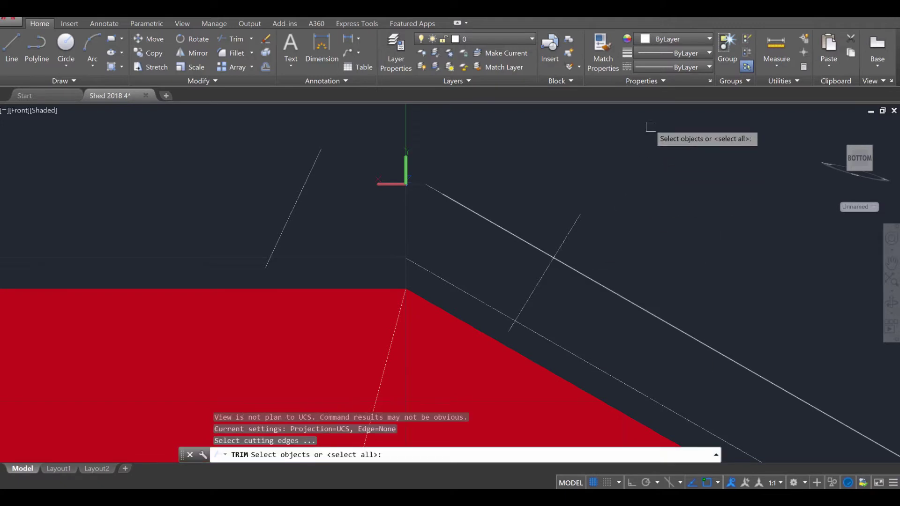
{"action": "left_click", "coordinate": [645, 121]}
{"action": "left_click", "coordinate": [203, 345]}
{"action": "key", "text": "Return"}
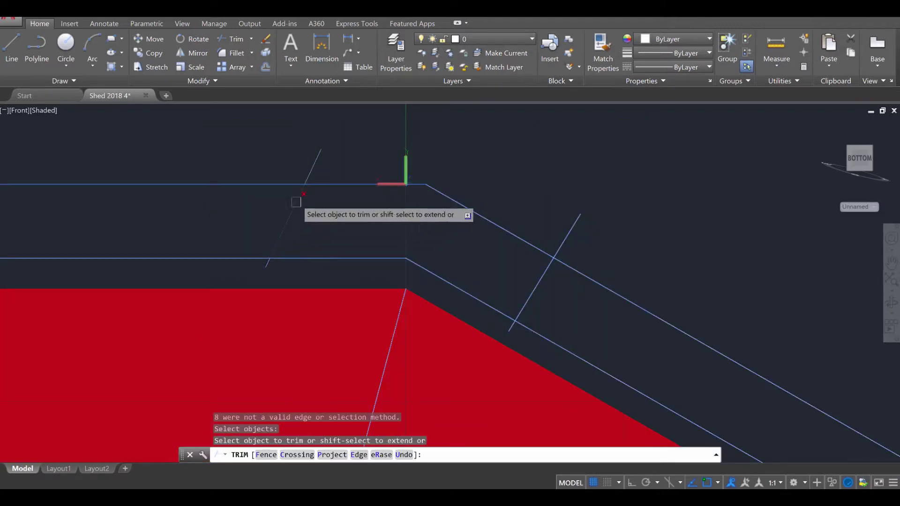
{"action": "left_click", "coordinate": [267, 265]}
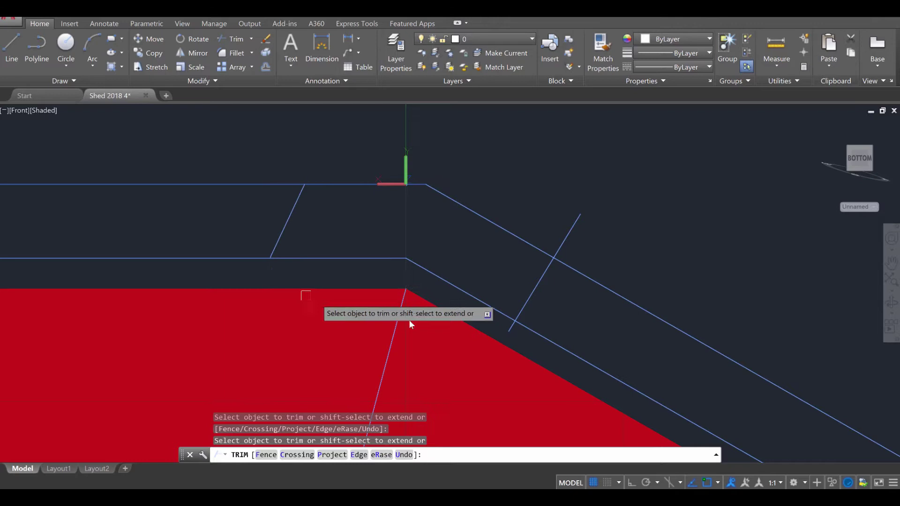
{"action": "left_click", "coordinate": [510, 330]}
{"action": "left_click", "coordinate": [575, 224]}
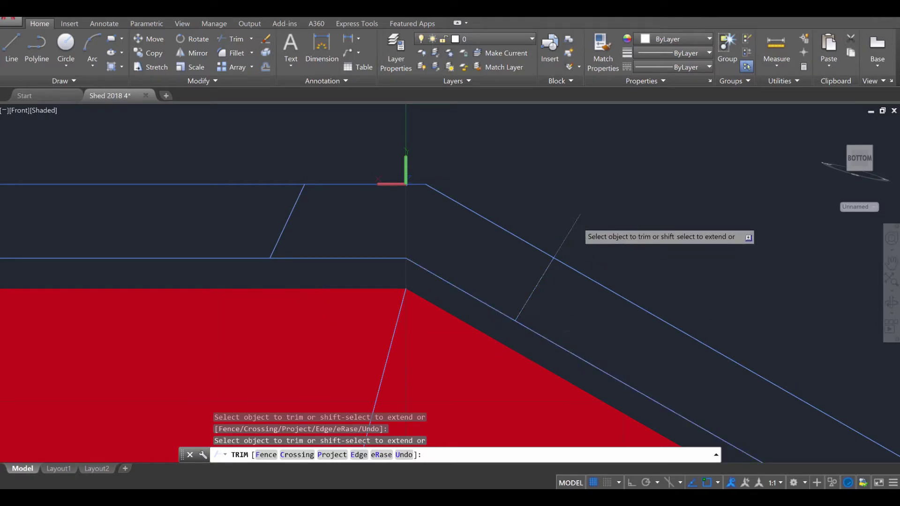
{"action": "left_click", "coordinate": [579, 272]}
{"action": "left_click", "coordinate": [543, 337]}
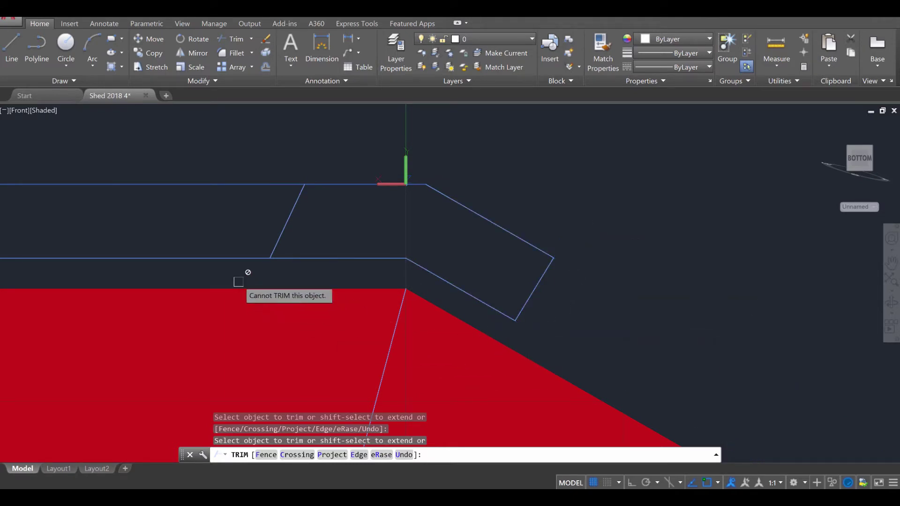
{"action": "left_click", "coordinate": [237, 258]}
{"action": "left_click", "coordinate": [252, 188]}
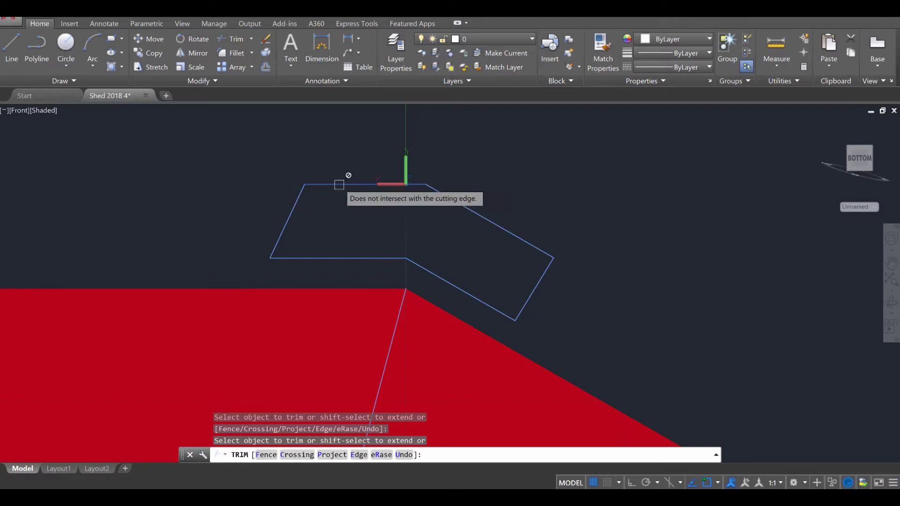
{"action": "key", "text": "Escape"}
{"action": "key", "text": "Escape"}
{"action": "key", "text": "Escape"}
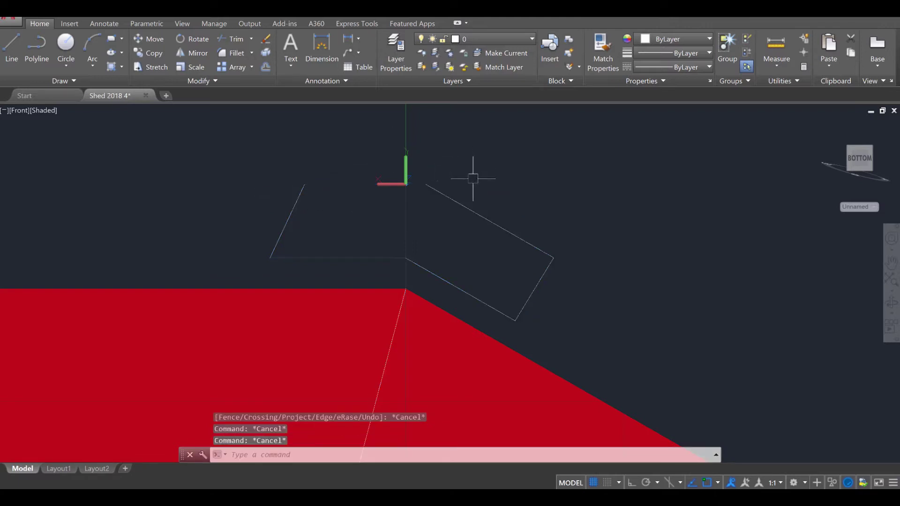
- Join the slanted, diagonal and horizontal profile lines, all eight, into one 3D polyline
{"action": "key", "text": "Return"}
{"action": "left_click", "coordinate": [478, 212]}
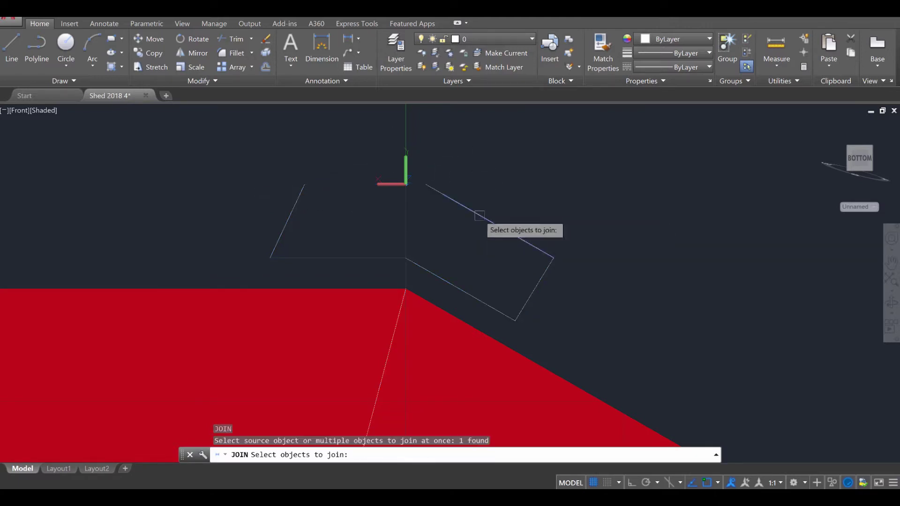
{"action": "left_click", "coordinate": [535, 287]}
{"action": "left_click", "coordinate": [476, 299]}
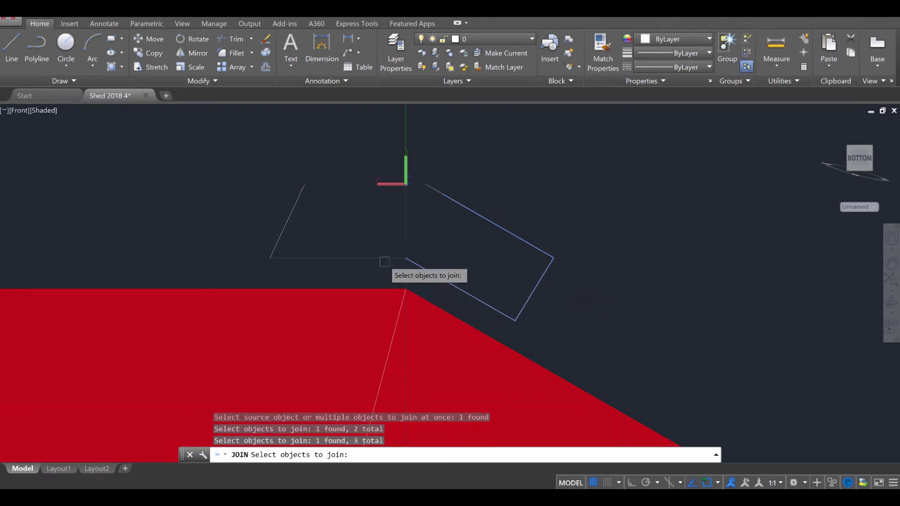
{"action": "left_click", "coordinate": [356, 258]}
{"action": "left_click", "coordinate": [288, 232]}
{"action": "left_click", "coordinate": [322, 185]}
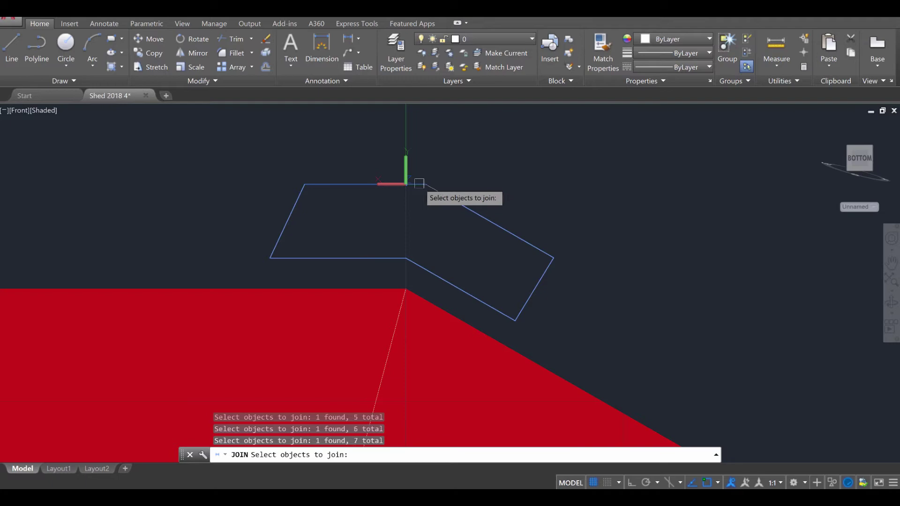
{"action": "left_click", "coordinate": [435, 191]}
{"action": "key", "text": "Return"}
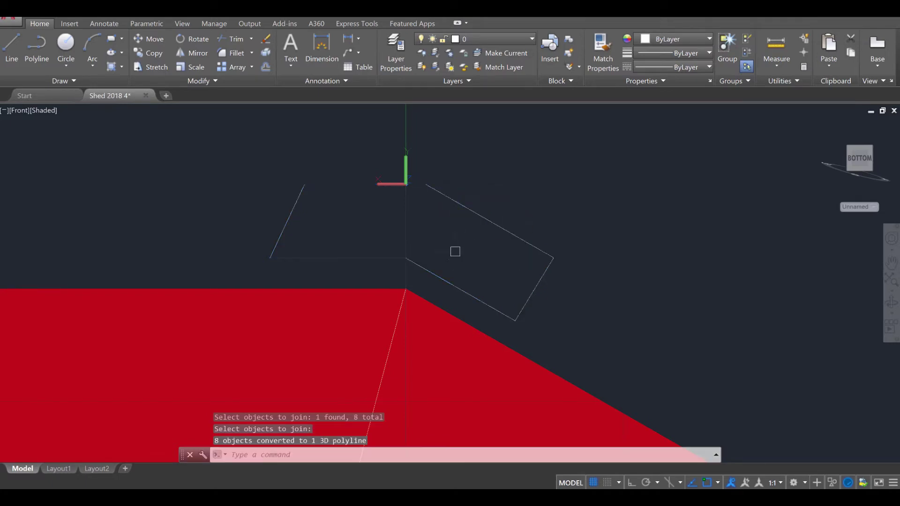
{"action": "key", "text": "Escape"}
{"action": "key", "text": "Escape"}
{"action": "key", "text": "Escape"}
- Orbit to a tilted view of the gable peak and turn the Roof Finish layer on
{"action": "middle_click_drag", "start_coordinate": [497, 229], "coordinate": [511, 269], "text": "shift"}
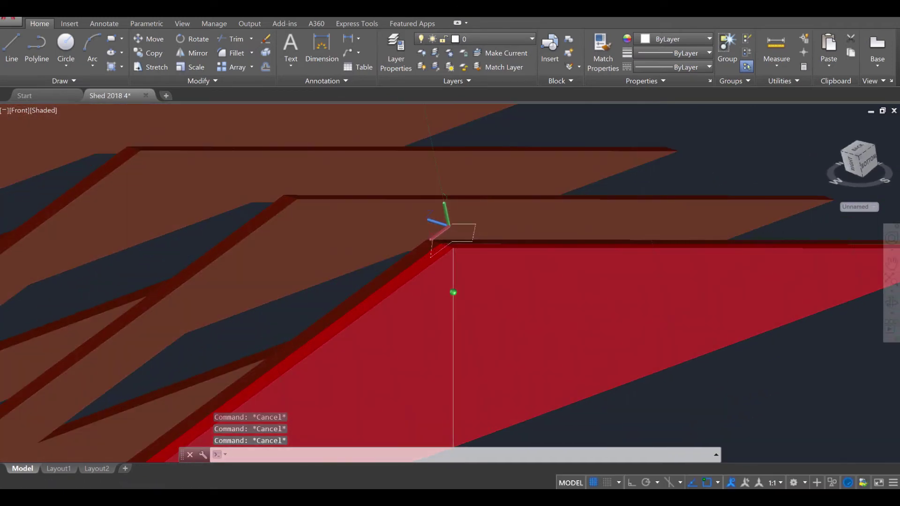
{"action": "middle_click_drag", "start_coordinate": [441, 267], "coordinate": [496, 275]}
{"action": "key", "text": "Escape"}
{"action": "key", "text": "Escape"}
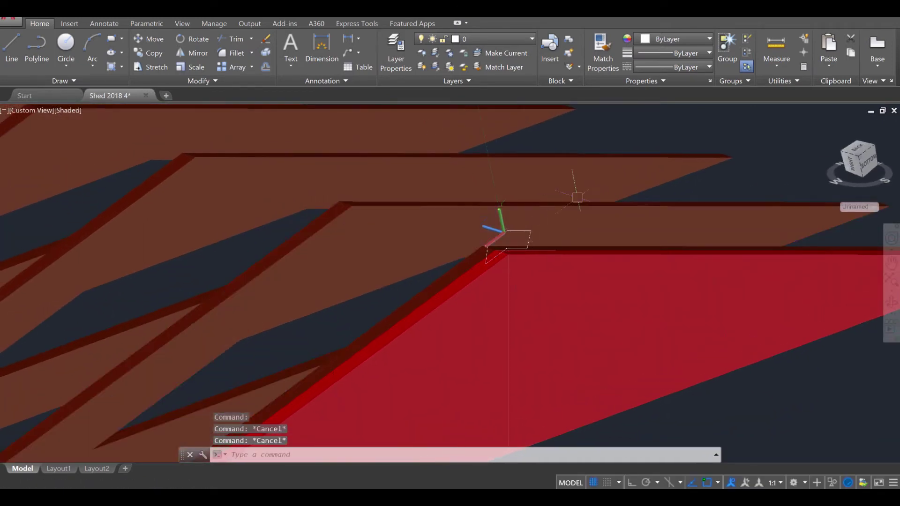
{"action": "left_click", "coordinate": [499, 40]}
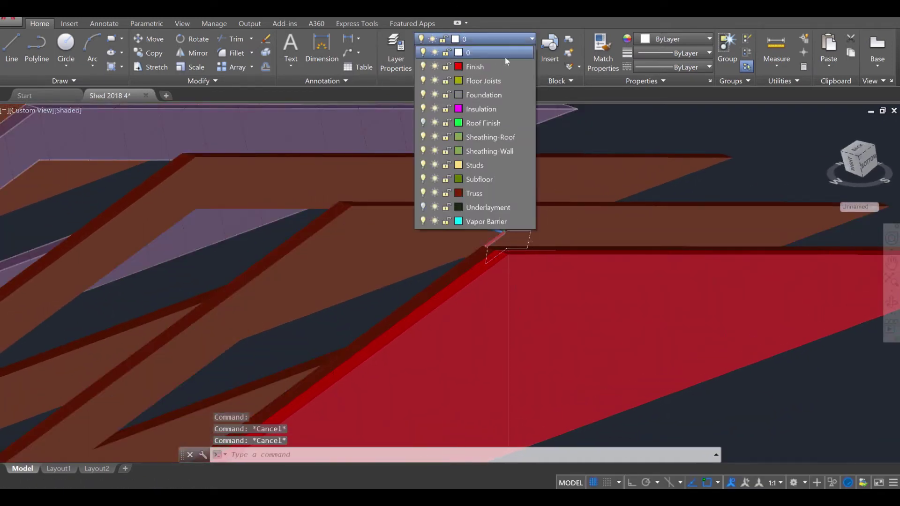
{"action": "left_click", "coordinate": [422, 123]}
{"action": "key", "text": "Escape"}
{"action": "key", "text": "Escape"}
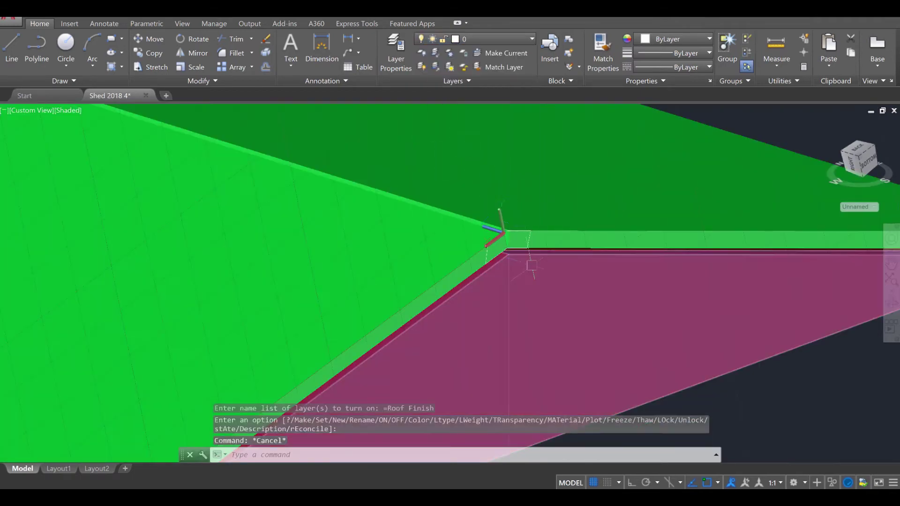
- Orbit to look along the roof ridge and start the Extrude command
{"action": "middle_click_drag", "start_coordinate": [530, 261], "coordinate": [490, 257], "text": "shift"}
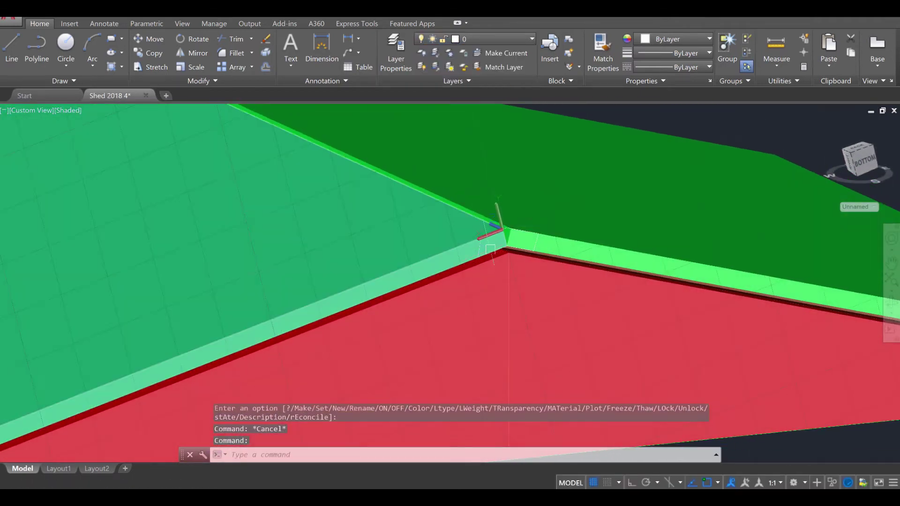
{"action": "type", "text": "t"}
{"action": "key", "text": "Return"}
- Extrude the joined ridge polyline into a ridge cap solid along the peak, orbiting to check it
{"action": "scroll", "coordinate": [510, 238], "scroll_direction": "up", "scroll_amount": 2}
{"action": "scroll", "coordinate": [510, 239], "scroll_direction": "up", "scroll_amount": 1}
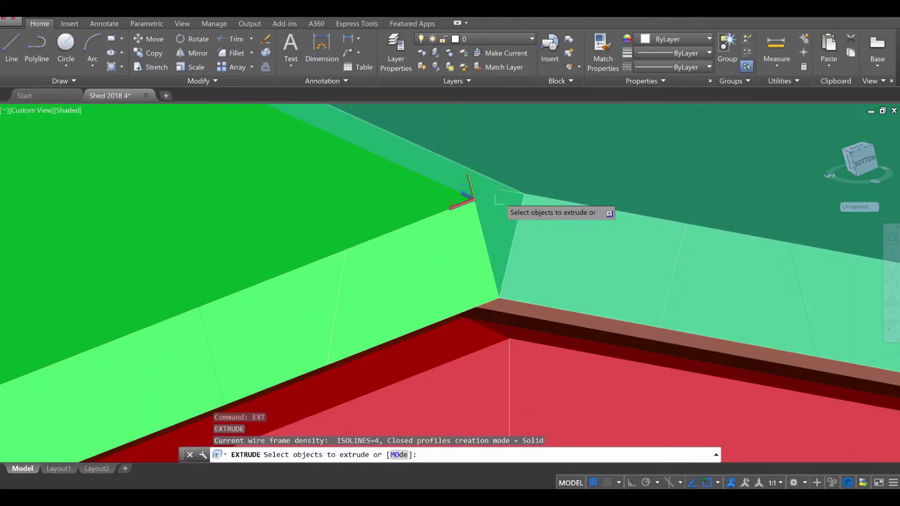
{"action": "left_click", "coordinate": [503, 206]}
{"action": "key", "text": "Return"}
{"action": "scroll", "coordinate": [390, 192], "scroll_direction": "down", "scroll_amount": 7}
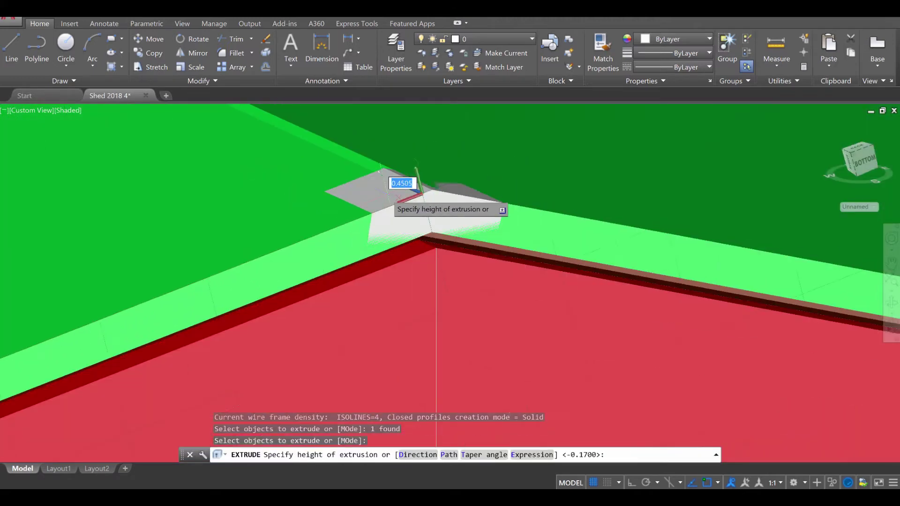
{"action": "middle_click_drag", "start_coordinate": [226, 183], "coordinate": [605, 388]}
{"action": "middle_click_drag", "start_coordinate": [506, 321], "coordinate": [561, 317], "text": "shift"}
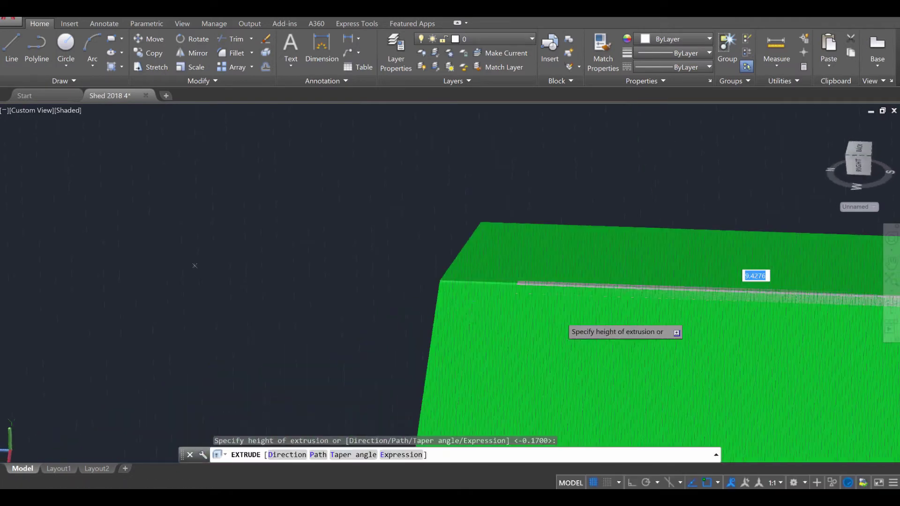
{"action": "scroll", "coordinate": [457, 300], "scroll_direction": "up", "scroll_amount": 6}
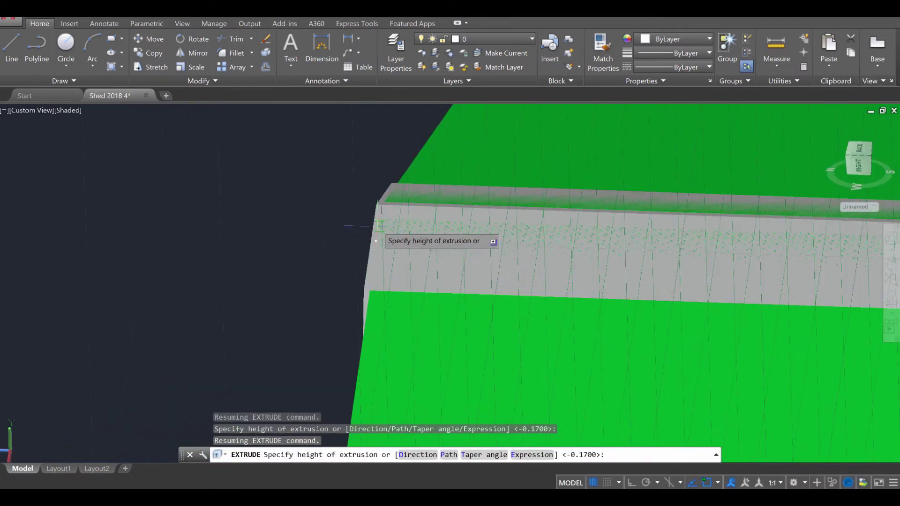
{"action": "key", "text": "Escape"}
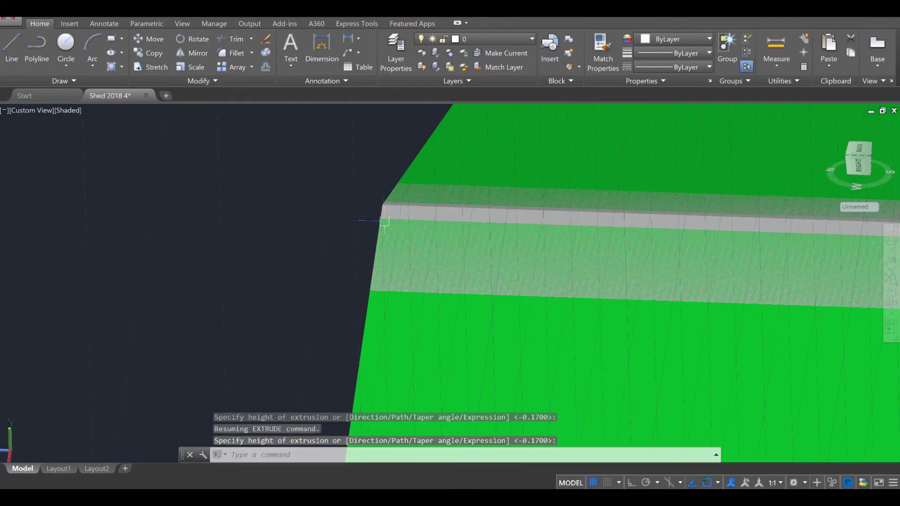
{"action": "key", "text": "Escape"}
{"action": "key", "text": "Escape"}
{"action": "scroll", "coordinate": [550, 352], "scroll_direction": "down", "scroll_amount": 3}
{"action": "middle_click_drag", "start_coordinate": [550, 351], "coordinate": [549, 383], "text": "shift"}
{"action": "scroll", "coordinate": [550, 383], "scroll_direction": "up", "scroll_amount": 5}
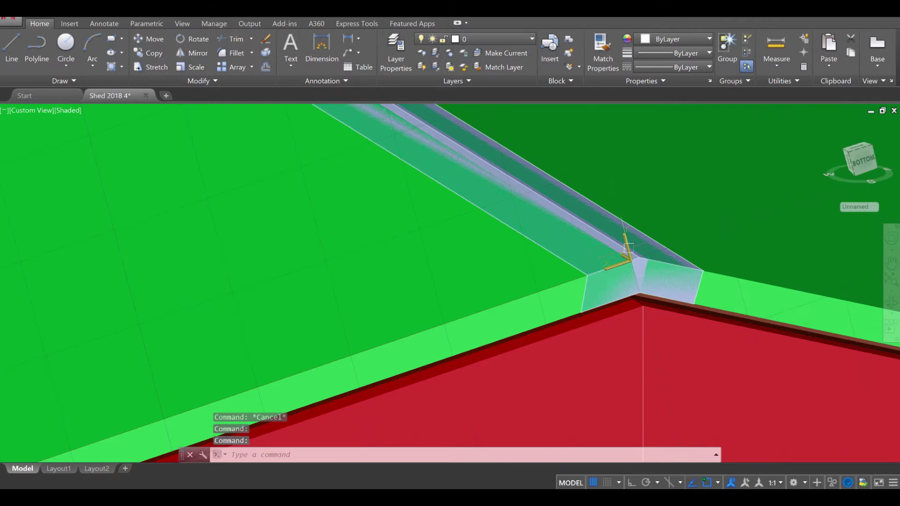
- Reset the coordinate system to World from the UCS origin grip
{"action": "left_click", "coordinate": [628, 257]}
{"action": "mouse_move", "coordinate": [631, 260]}
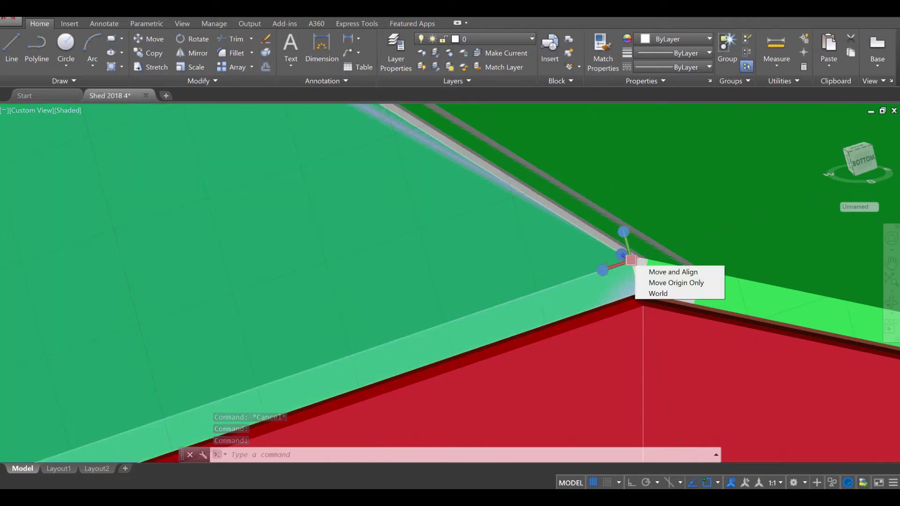
{"action": "left_click", "coordinate": [658, 294]}
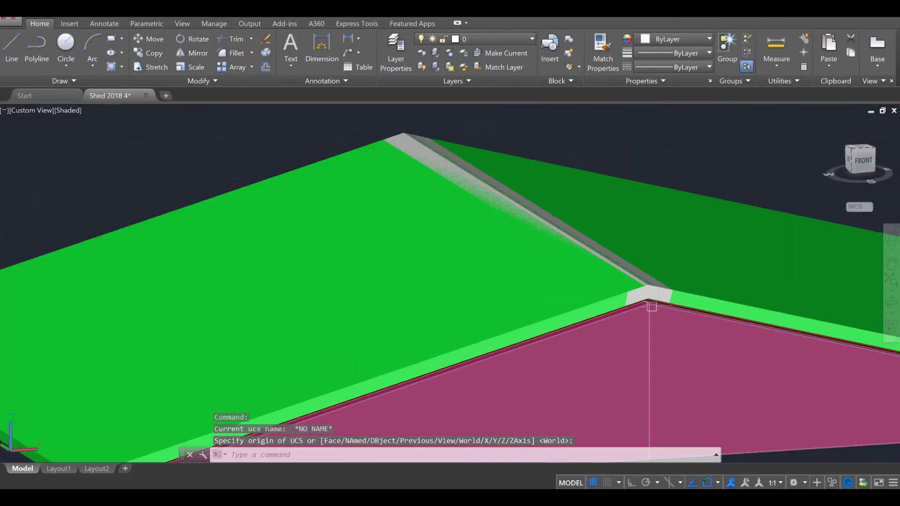
{"action": "key", "text": "Escape"}
{"action": "key", "text": "Escape"}
- Put the ridge cap solid on the Roof Finish layer
{"action": "middle_click_drag", "start_coordinate": [647, 310], "coordinate": [562, 245]}
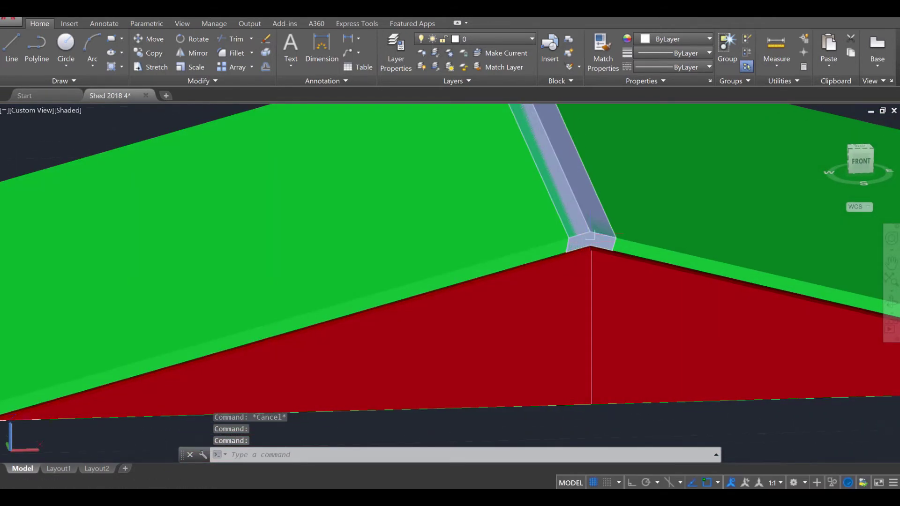
{"action": "left_click", "coordinate": [591, 248]}
{"action": "left_click", "coordinate": [503, 42]}
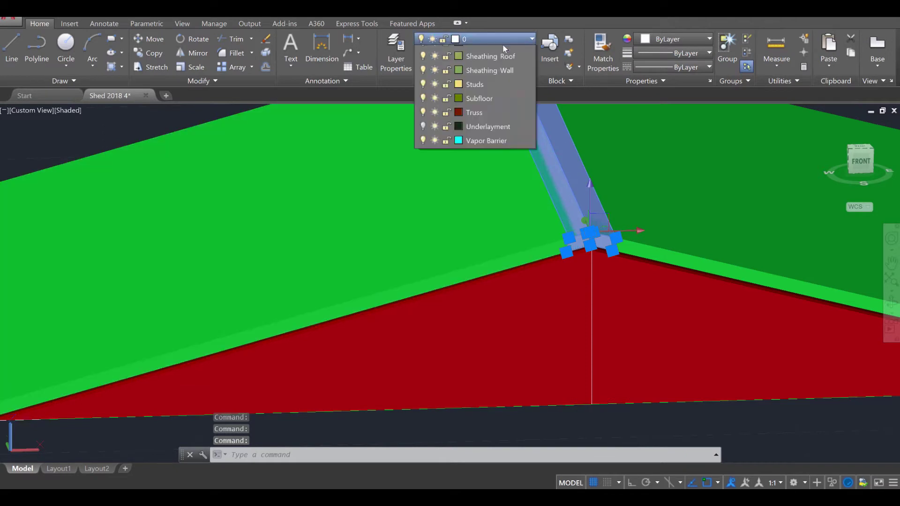
{"action": "left_click", "coordinate": [491, 123]}
{"action": "key", "text": "Escape"}
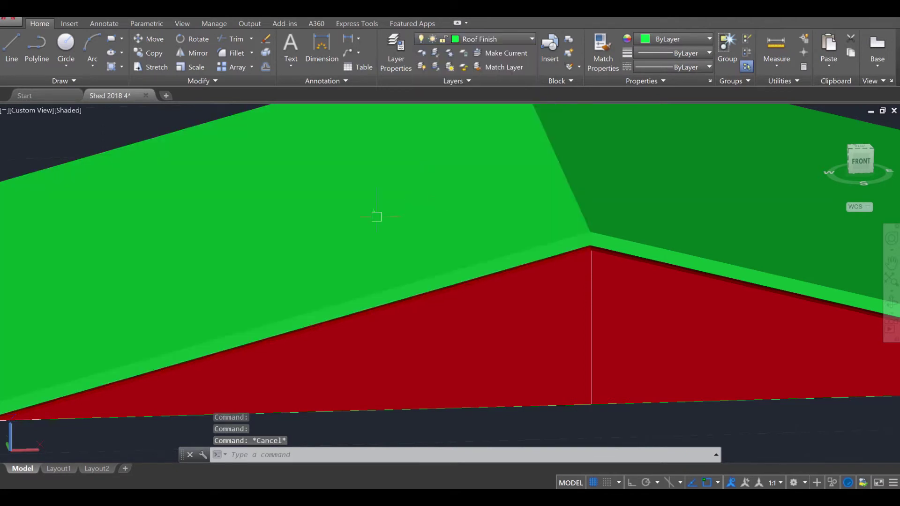
- Union the left and right roof panels with the ridge cap into one solid
{"action": "middle_click_drag", "start_coordinate": [376, 215], "coordinate": [674, 418], "text": "shift"}
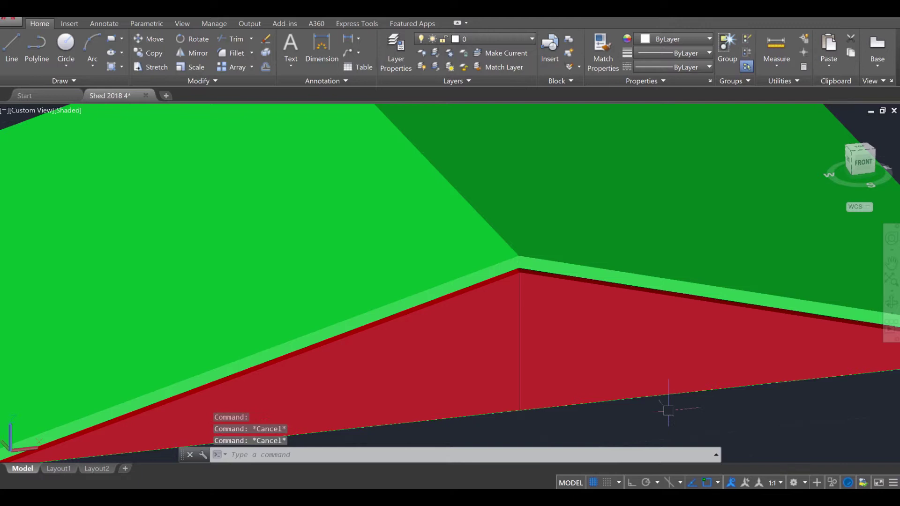
{"action": "type", "text": "UN"}
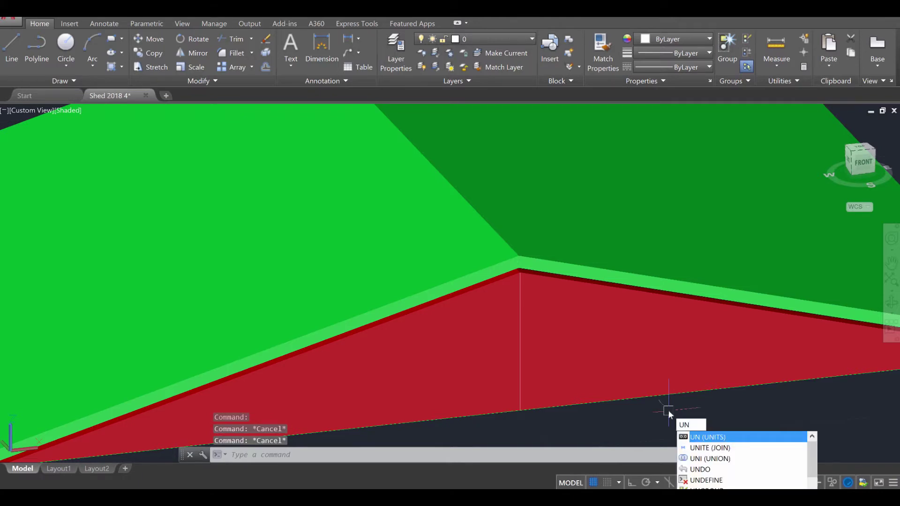
{"action": "type", "text": "I"}
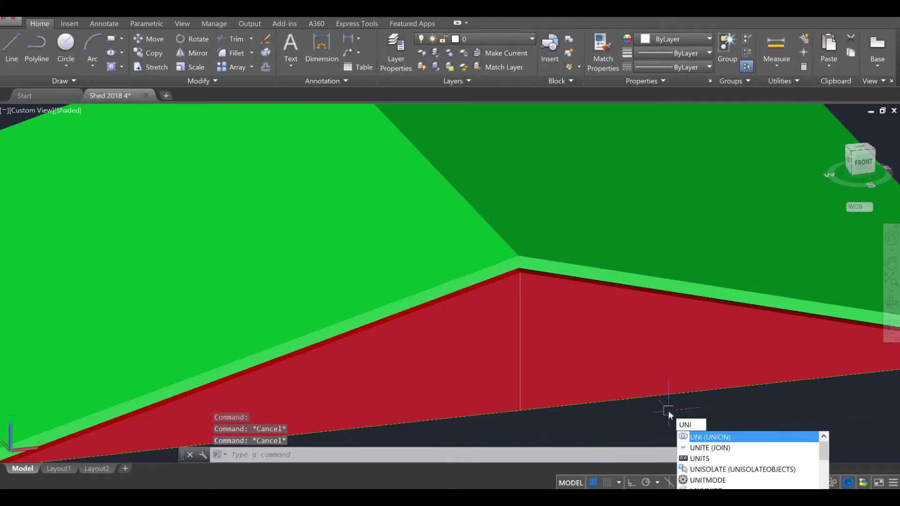
{"action": "type", "text": "ON"}
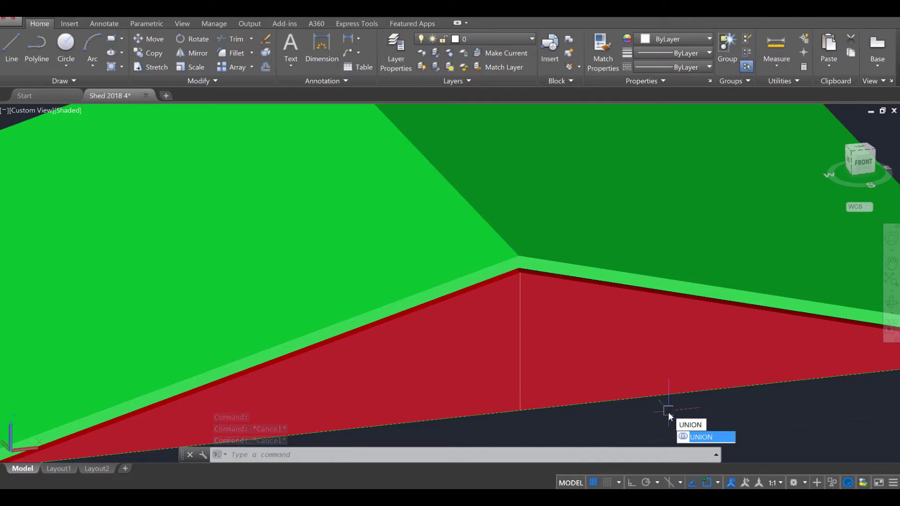
{"action": "key", "text": "Return"}
{"action": "left_click", "coordinate": [492, 263]}
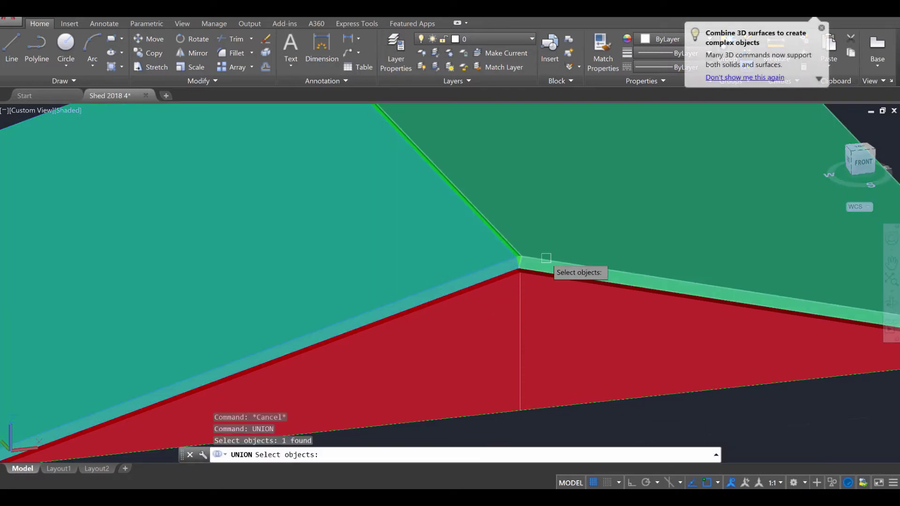
{"action": "left_click", "coordinate": [531, 258]}
{"action": "scroll", "coordinate": [533, 257], "scroll_direction": "up", "scroll_amount": 3}
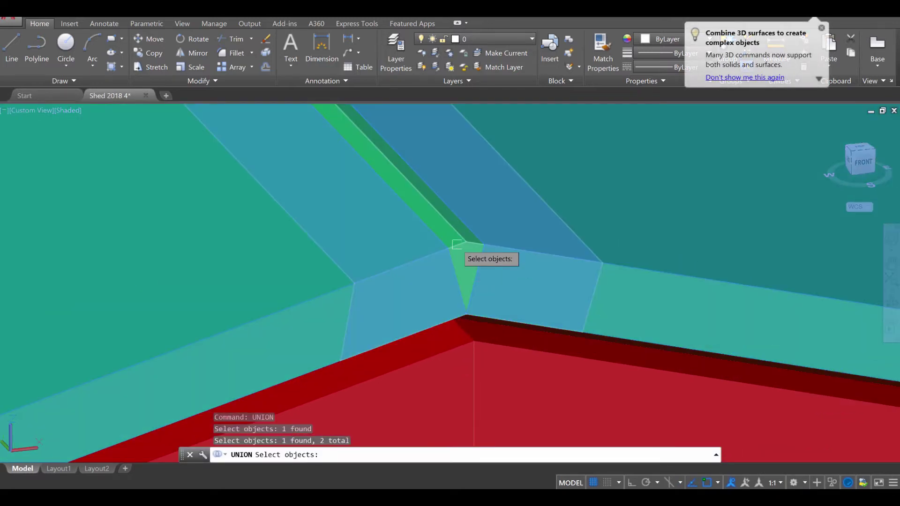
{"action": "left_click", "coordinate": [458, 248]}
{"action": "key", "text": "Return"}
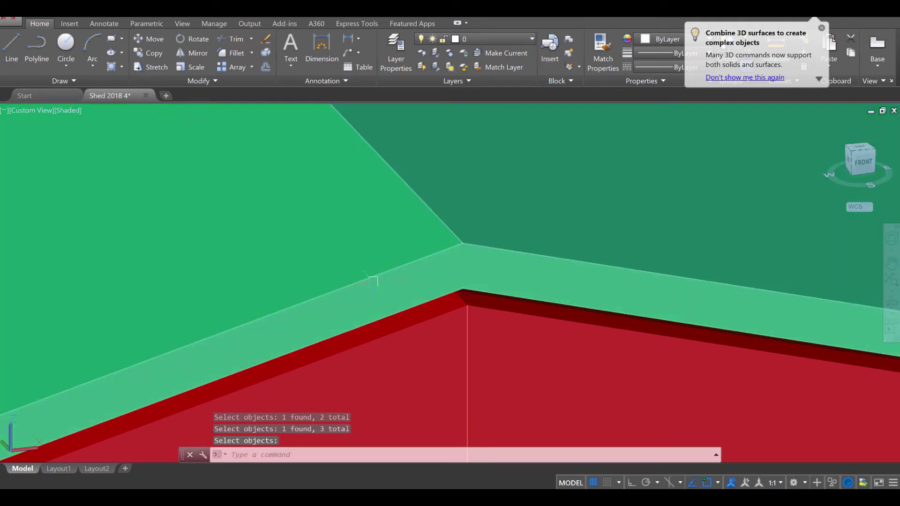
{"action": "scroll", "coordinate": [414, 250], "scroll_direction": "down", "scroll_amount": 2}
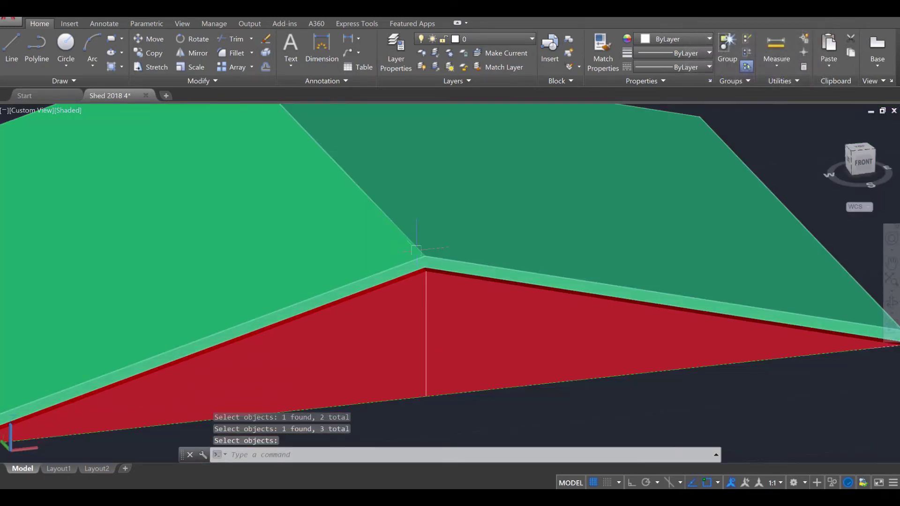
{"action": "scroll", "coordinate": [416, 249], "scroll_direction": "down", "scroll_amount": 2}
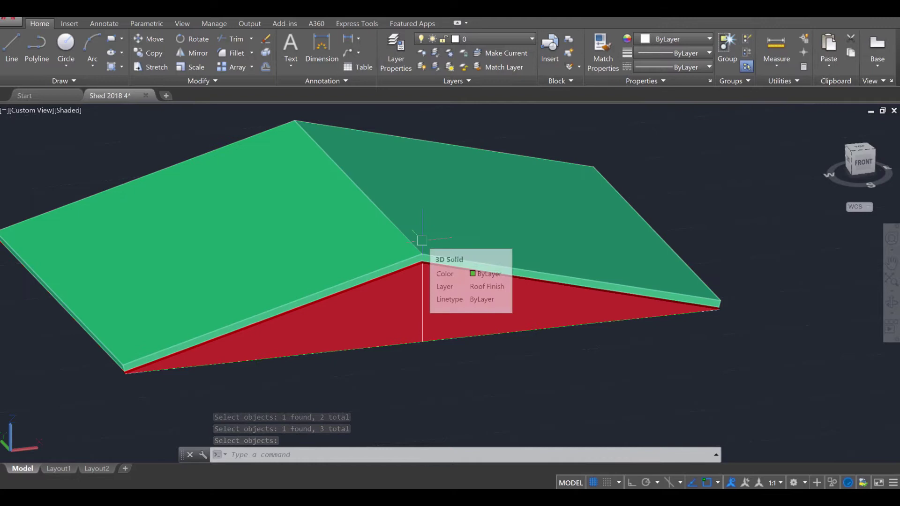
- Turn the Underlayment layer back on
{"action": "key", "text": "Escape"}
{"action": "key", "text": "Escape"}
{"action": "left_click", "coordinate": [474, 39]}
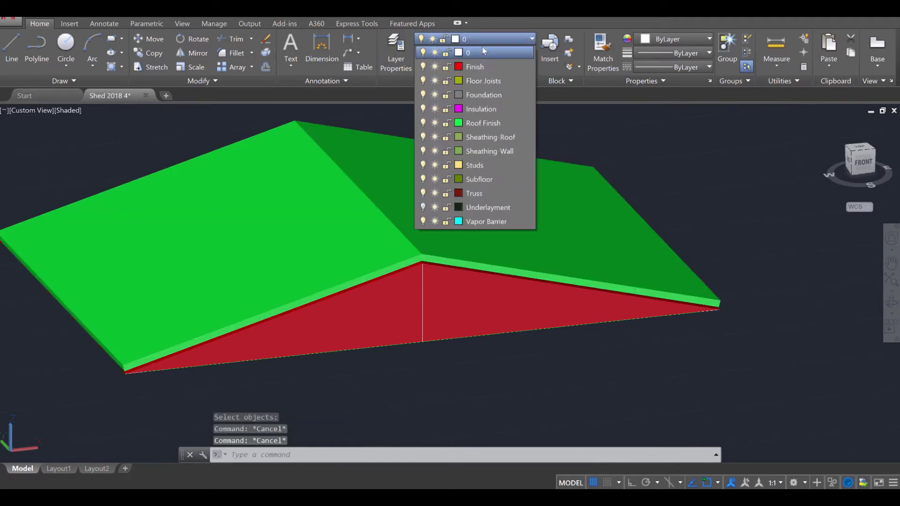
{"action": "left_click", "coordinate": [424, 208]}
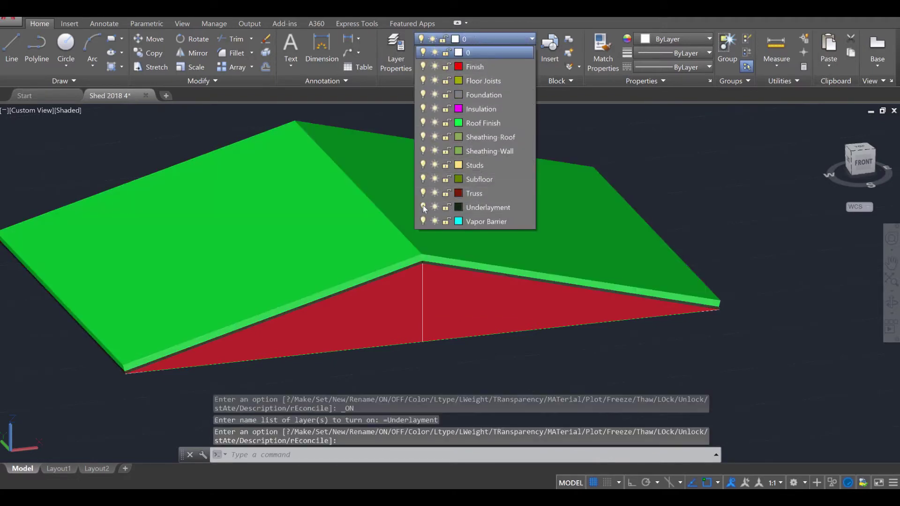
- Move the roof panel onto layer 0
{"action": "middle_click_drag", "start_coordinate": [377, 263], "coordinate": [151, 192], "text": "shift"}
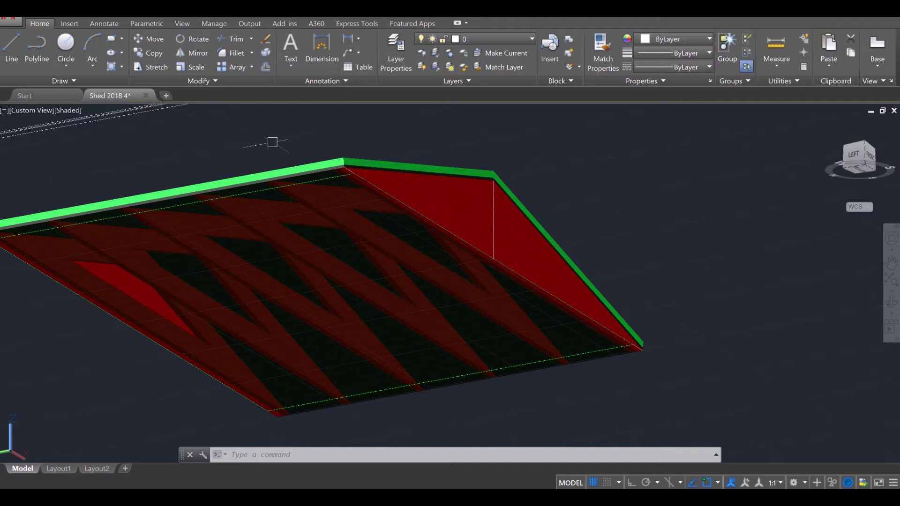
{"action": "key", "text": "Escape"}
{"action": "key", "text": "Escape"}
{"action": "left_click", "coordinate": [330, 176]}
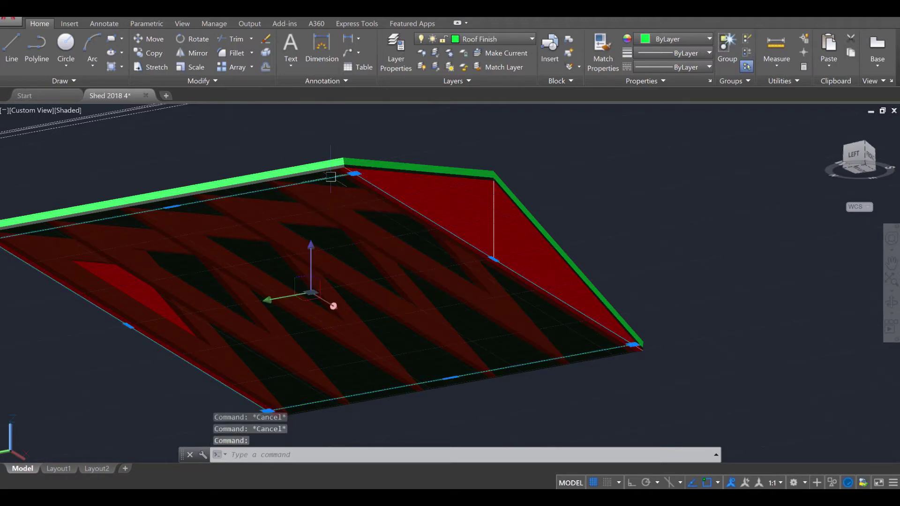
{"action": "left_click", "coordinate": [493, 39]}
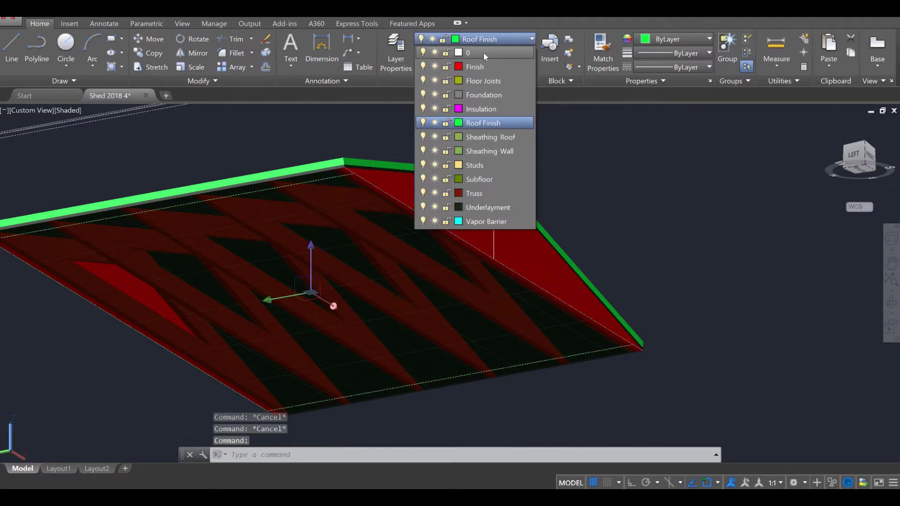
{"action": "left_click", "coordinate": [483, 53]}
{"action": "key", "text": "Escape"}
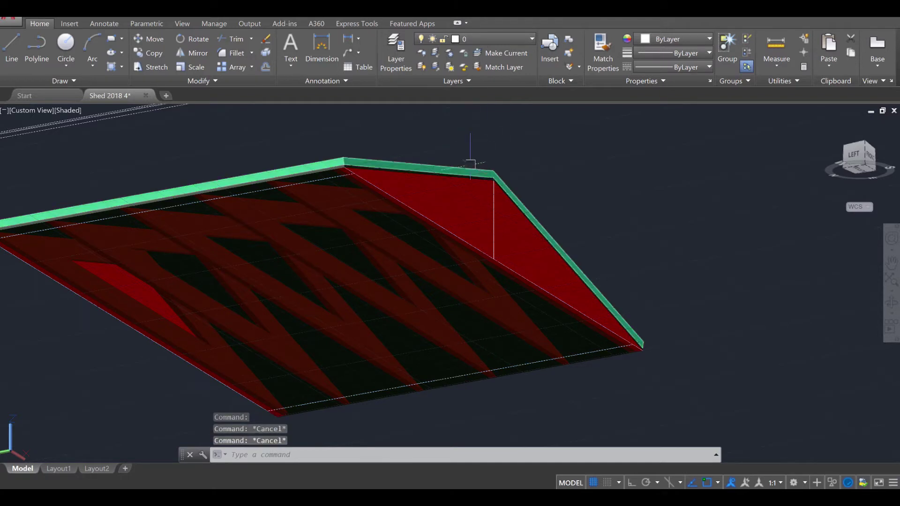
{"action": "scroll", "coordinate": [474, 174], "scroll_direction": "down", "scroll_amount": 3}
{"action": "middle_click_drag", "start_coordinate": [477, 175], "coordinate": [466, 182], "text": "shift"}
- Start MOVE on the 16 roof objects, using the roof corner as base point
{"action": "type", "text": "mo"}
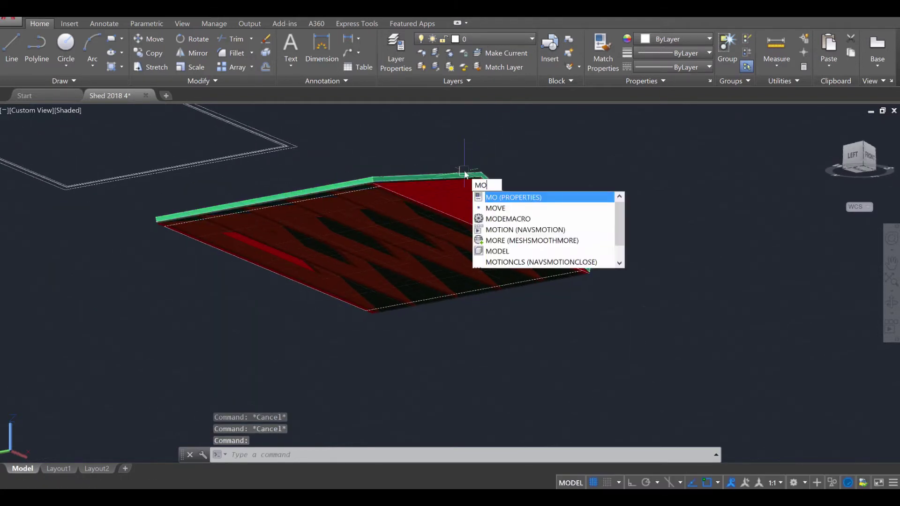
{"action": "left_click", "coordinate": [505, 208]}
{"action": "left_click", "coordinate": [609, 136]}
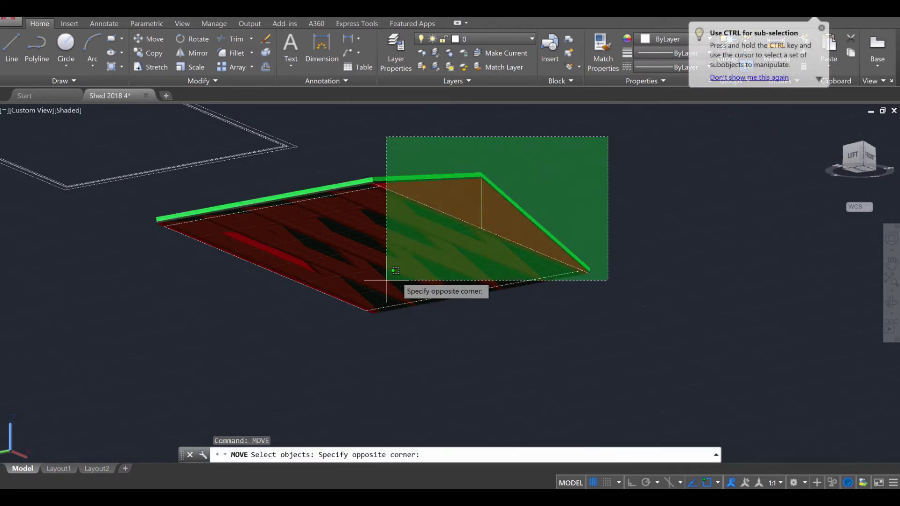
{"action": "left_click", "coordinate": [295, 390]}
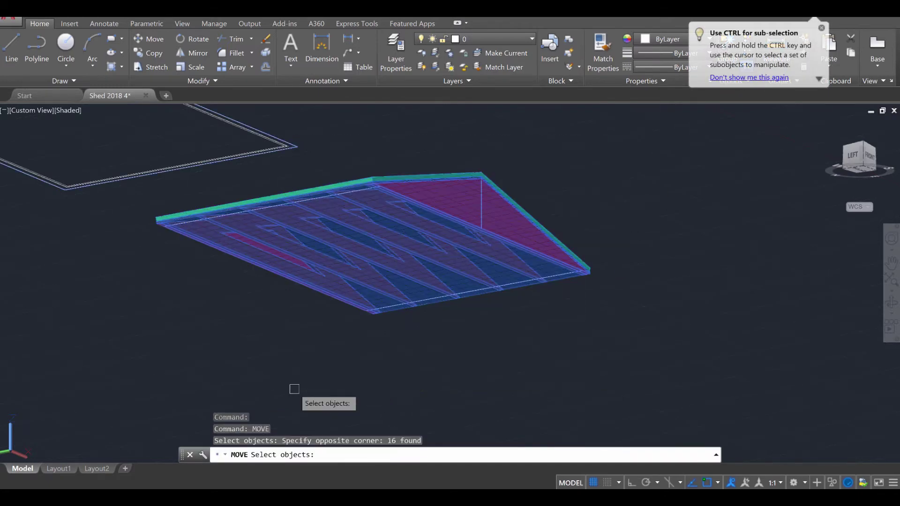
{"action": "key", "text": "Return"}
{"action": "scroll", "coordinate": [375, 179], "scroll_direction": "up", "scroll_amount": 8}
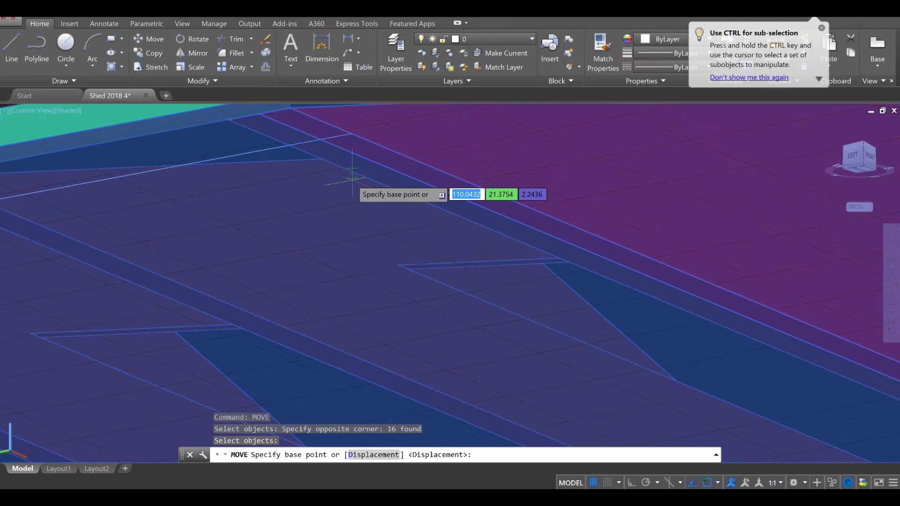
{"action": "left_click", "coordinate": [352, 134]}
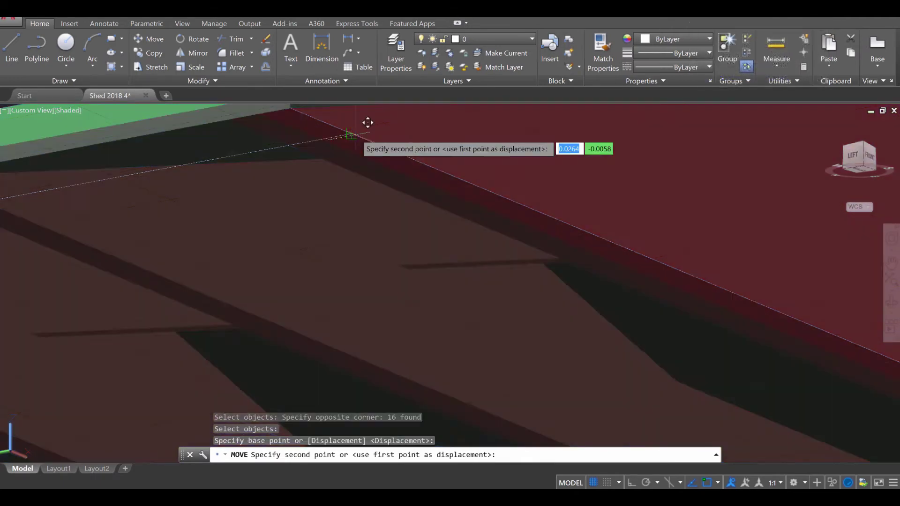
- Drop the roof's corner onto the top corner of the shed wall
{"action": "scroll", "coordinate": [351, 136], "scroll_direction": "down", "scroll_amount": 8}
{"action": "scroll", "coordinate": [354, 142], "scroll_direction": "down", "scroll_amount": 3}
{"action": "middle_click_drag", "start_coordinate": [353, 142], "coordinate": [359, 283], "text": "shift"}
{"action": "scroll", "coordinate": [243, 206], "scroll_direction": "up", "scroll_amount": 5}
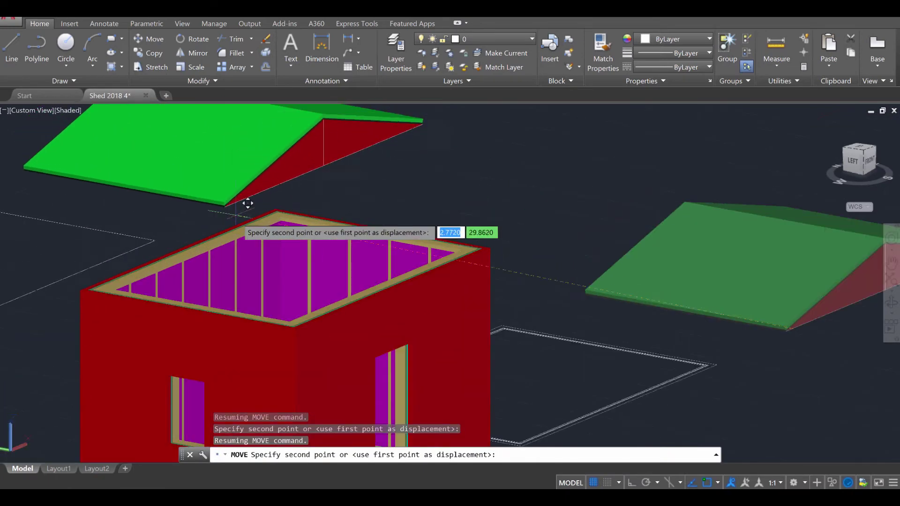
{"action": "scroll", "coordinate": [206, 220], "scroll_direction": "up", "scroll_amount": 6}
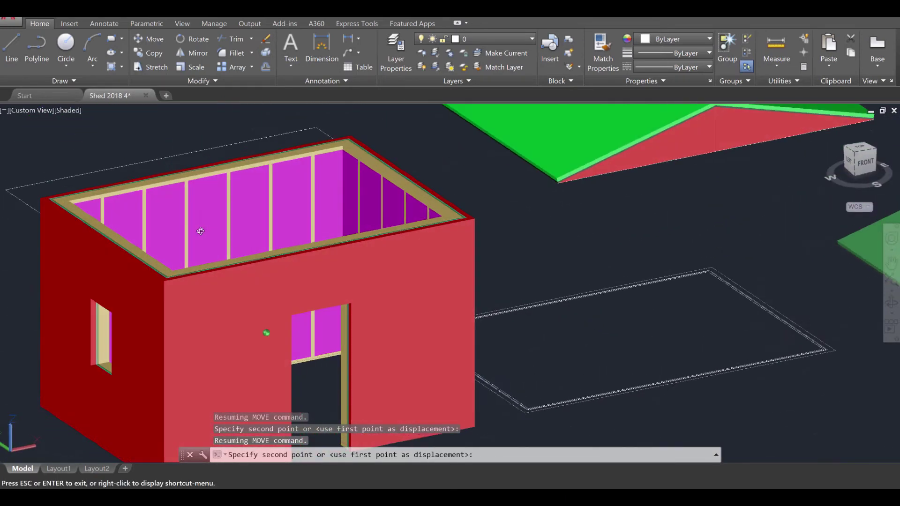
{"action": "scroll", "coordinate": [169, 256], "scroll_direction": "up", "scroll_amount": 2}
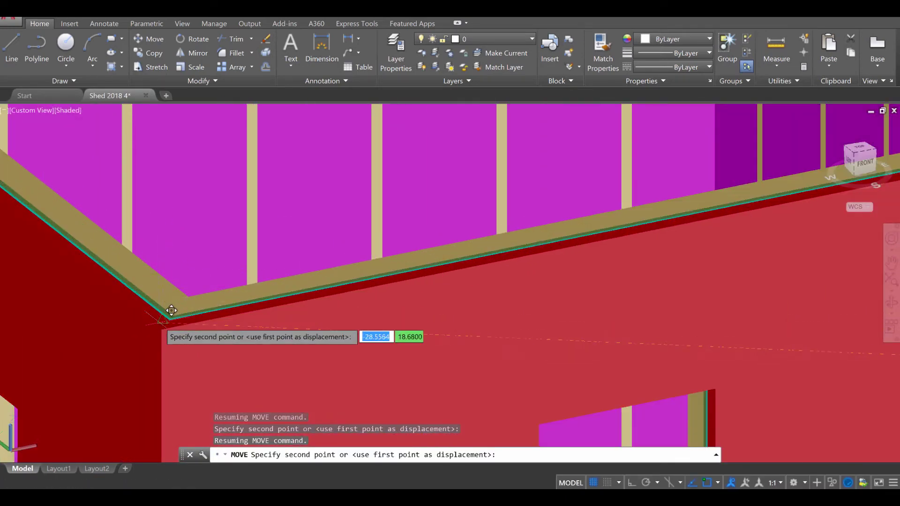
{"action": "scroll", "coordinate": [170, 309], "scroll_direction": "up", "scroll_amount": 4}
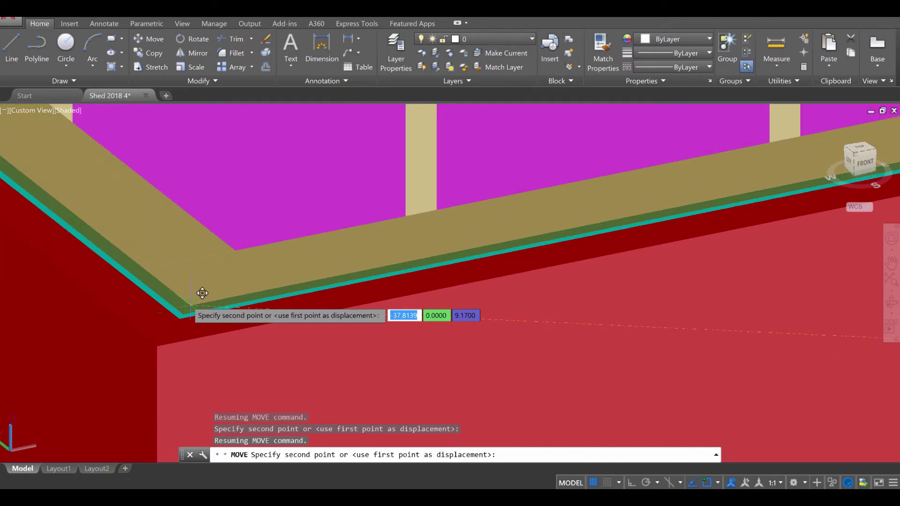
{"action": "left_click", "coordinate": [190, 304]}
{"action": "scroll", "coordinate": [242, 301], "scroll_direction": "down", "scroll_amount": 10}
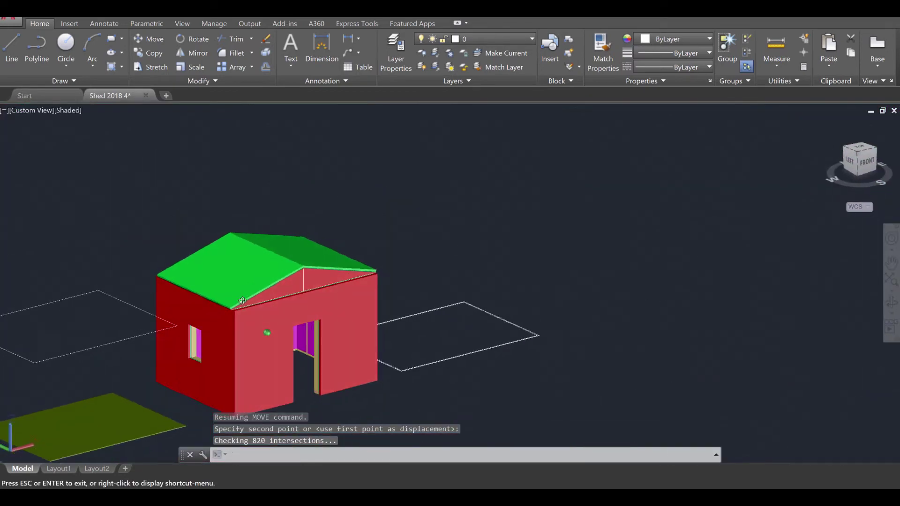
{"action": "mouse_move", "coordinate": [243, 300]}
{"action": "middle_mouse_down", "text": "shift"}
{"action": "mouse_move", "coordinate": [272, 289]}
{"action": "mouse_move", "coordinate": [246, 296]}
{"action": "middle_mouse_up", "text": "shift"}
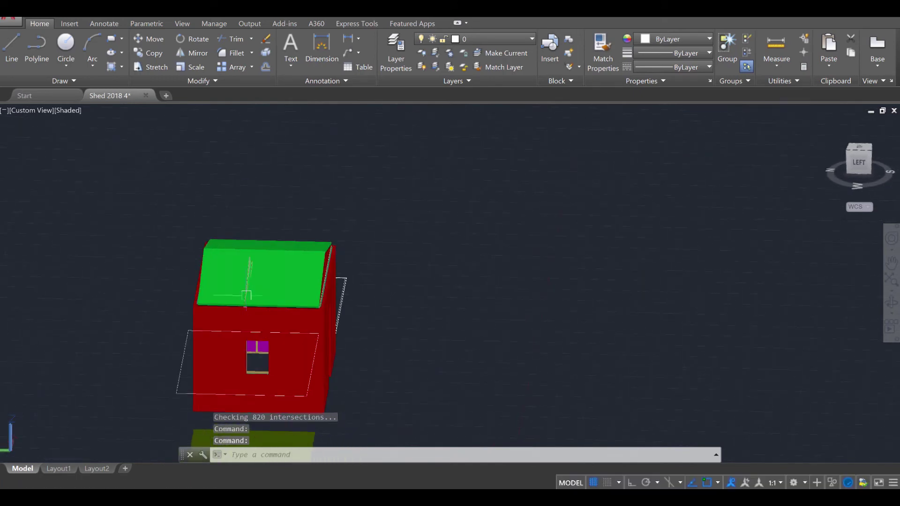
{"action": "middle_click_drag", "start_coordinate": [294, 314], "coordinate": [211, 288], "text": "shift"}
{"action": "scroll", "coordinate": [199, 277], "scroll_direction": "up", "scroll_amount": 10}
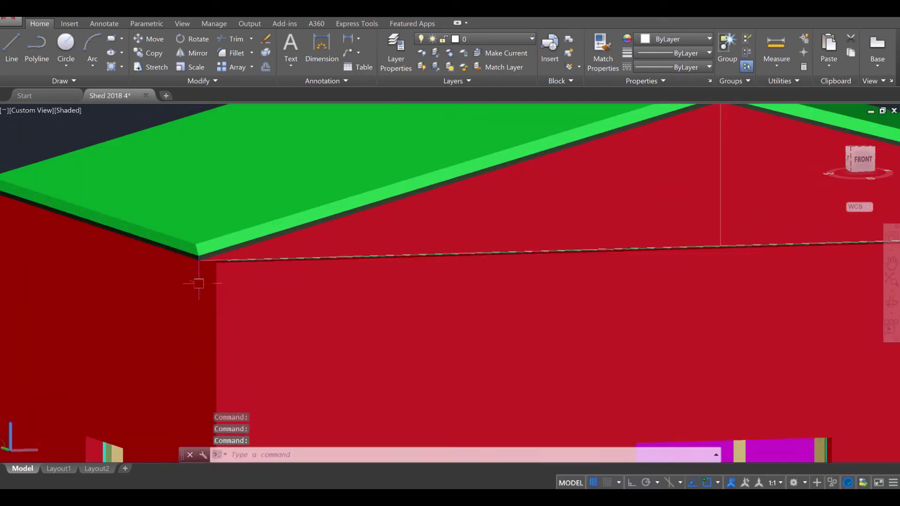
{"action": "scroll", "coordinate": [202, 262], "scroll_direction": "down", "scroll_amount": 10}
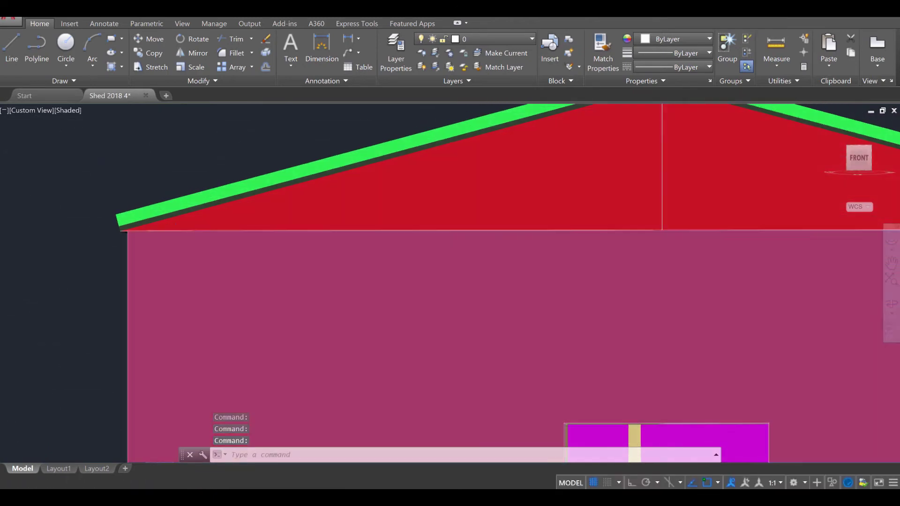
{"action": "scroll", "coordinate": [193, 270], "scroll_direction": "down", "scroll_amount": 3}
{"action": "middle_click_drag", "start_coordinate": [193, 270], "coordinate": [269, 320], "text": "shift"}
{"action": "middle_click_drag", "start_coordinate": [347, 316], "coordinate": [332, 332]}
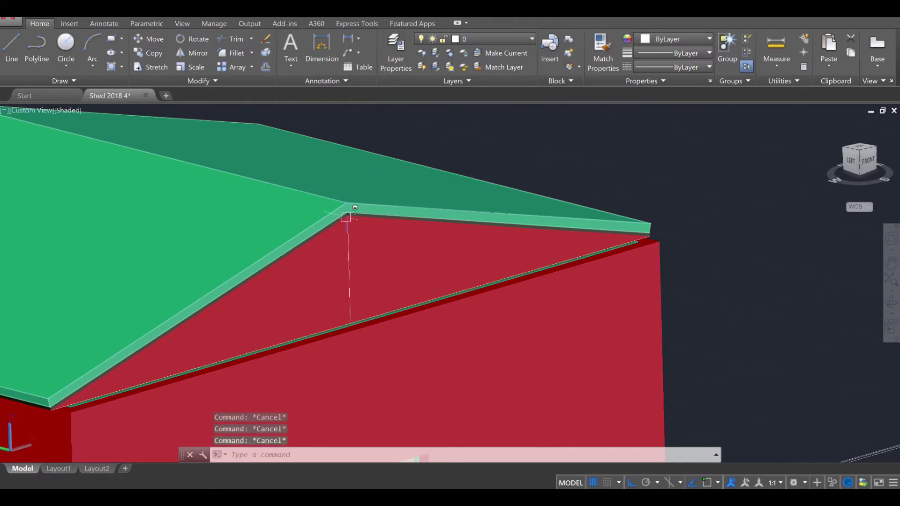
{"action": "mouse_move", "coordinate": [360, 198]}
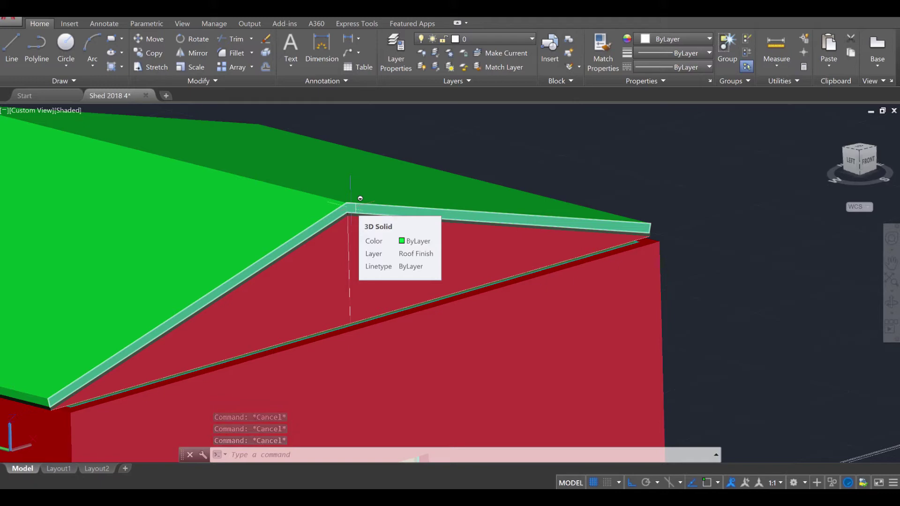
{"action": "scroll", "coordinate": [360, 198], "scroll_direction": "up", "scroll_amount": 4}
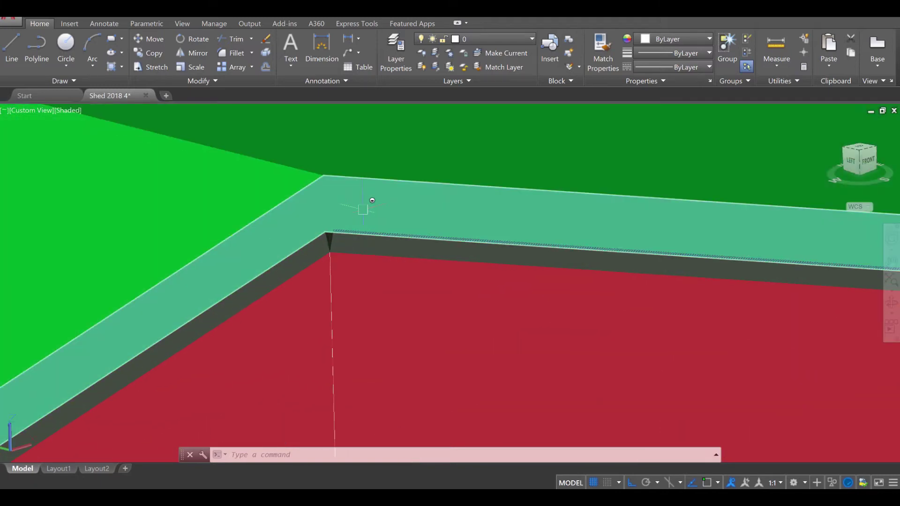
{"action": "scroll", "coordinate": [363, 209], "scroll_direction": "down", "scroll_amount": 3}
{"action": "left_click", "coordinate": [363, 218]}
{"action": "scroll", "coordinate": [363, 221], "scroll_direction": "down", "scroll_amount": 2}
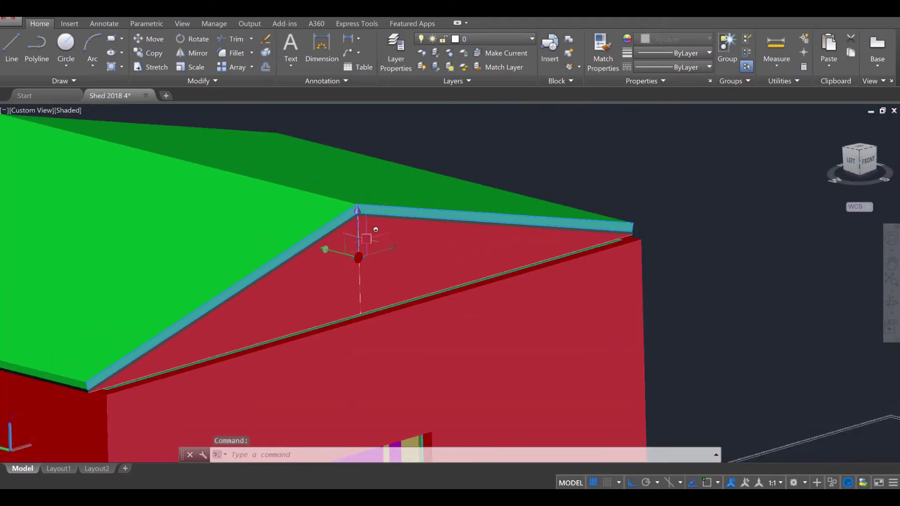
{"action": "scroll", "coordinate": [358, 276], "scroll_direction": "up", "scroll_amount": 3}
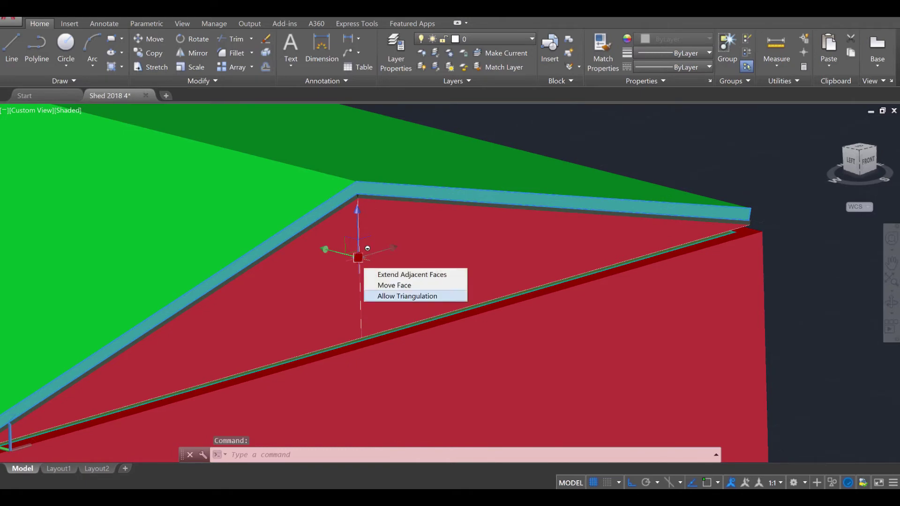
{"action": "left_click", "coordinate": [718, 484]}
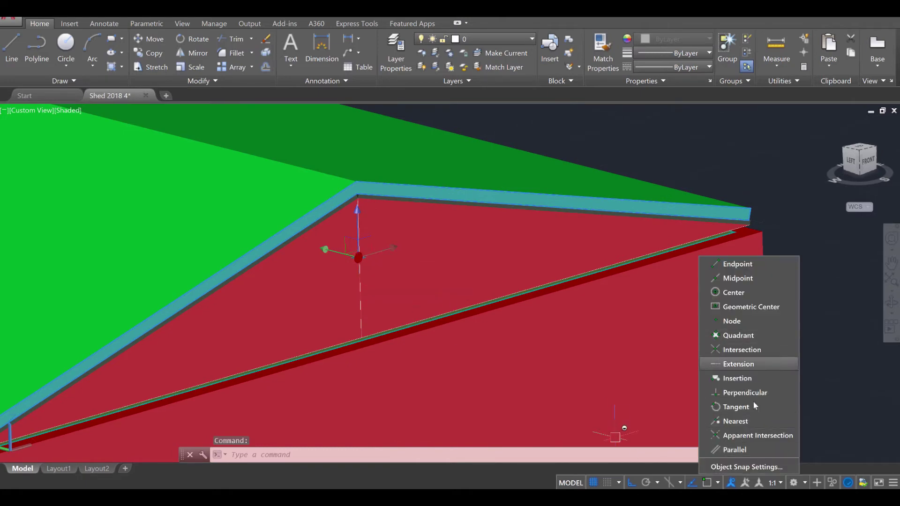
{"action": "left_click", "coordinate": [747, 467]}
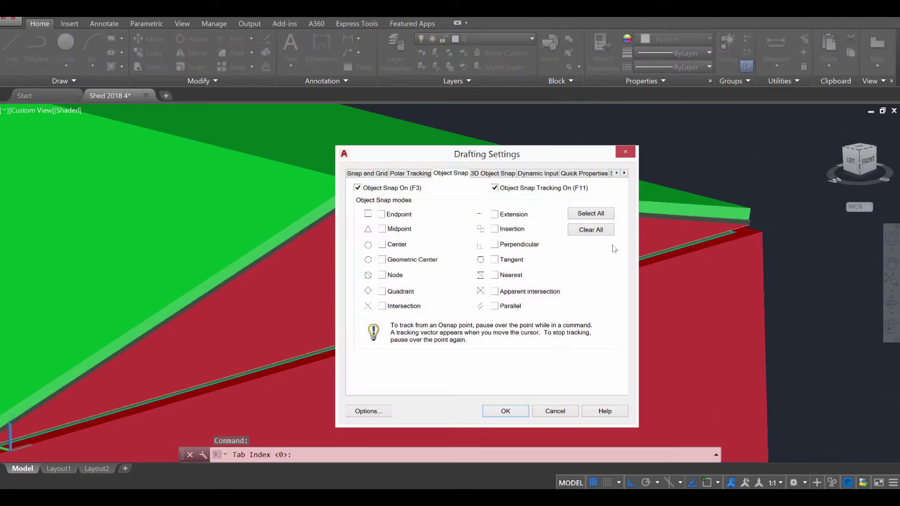
{"action": "left_click", "coordinate": [626, 156]}
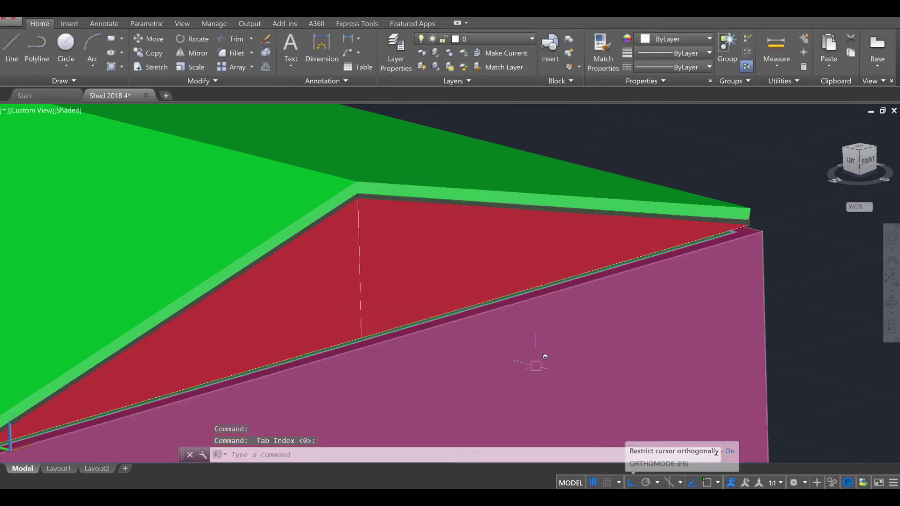
{"action": "left_click", "coordinate": [368, 205]}
- Stretch the green gable trim's face by 0.5 at the roof apex
{"action": "key", "text": "Escape"}
{"action": "key", "text": "Escape"}
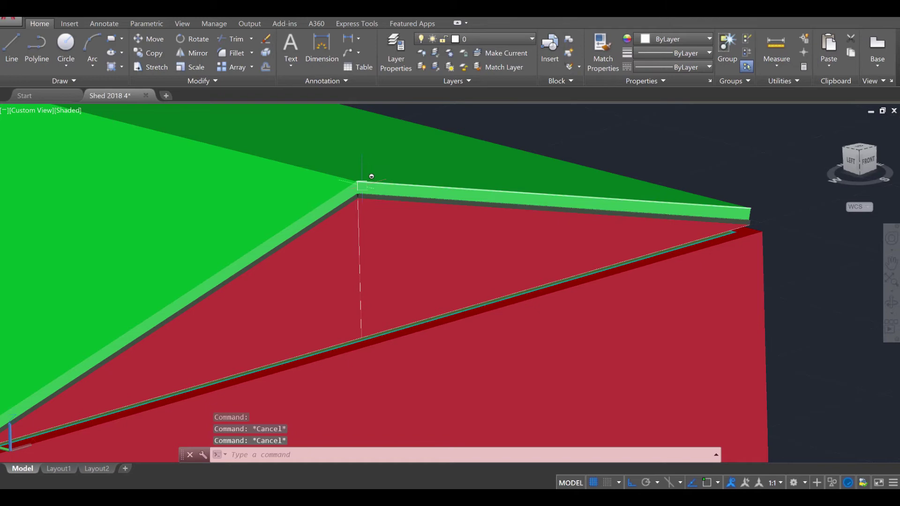
{"action": "scroll", "coordinate": [361, 188], "scroll_direction": "up", "scroll_amount": 5}
{"action": "left_click", "coordinate": [362, 188]}
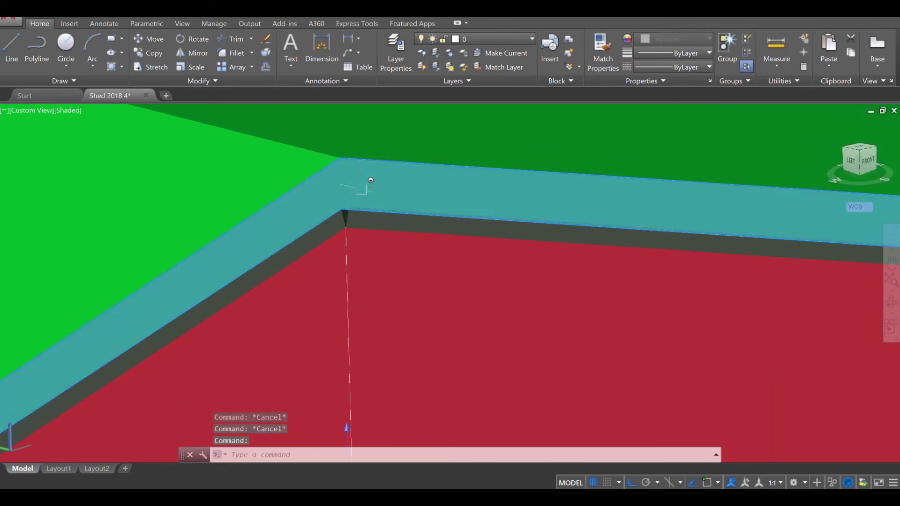
{"action": "scroll", "coordinate": [361, 188], "scroll_direction": "down", "scroll_amount": 3}
{"action": "scroll", "coordinate": [365, 278], "scroll_direction": "down", "scroll_amount": 2}
{"action": "left_click", "coordinate": [357, 272]}
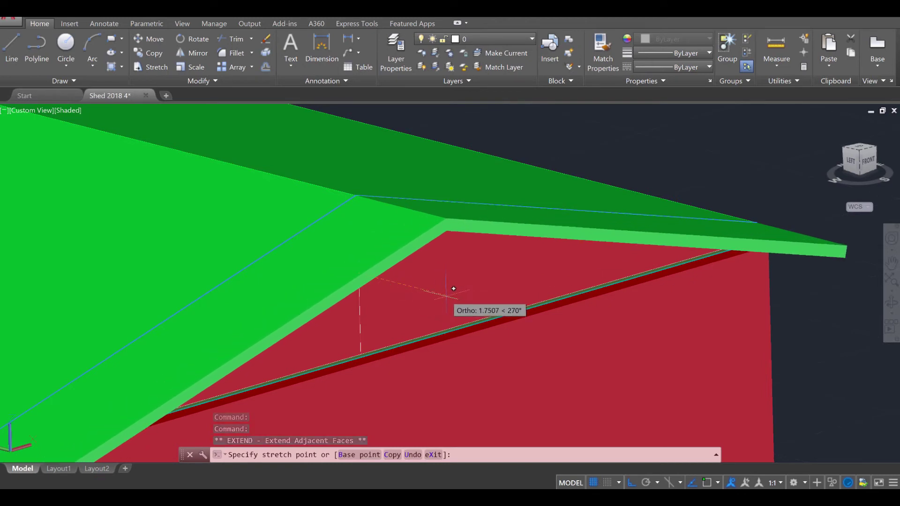
{"action": "type", "text": ".5"}
{"action": "key", "text": "Return"}
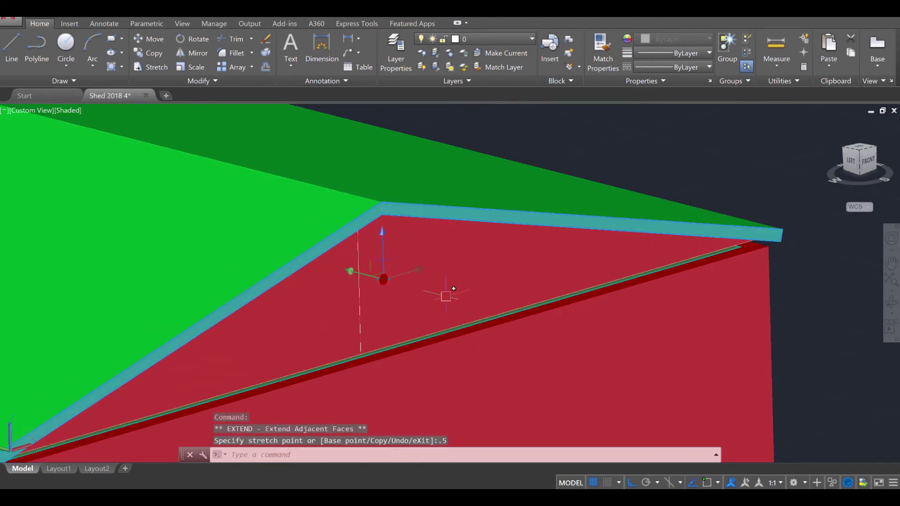
{"action": "key", "text": "Escape"}
{"action": "key", "text": "Escape"}
{"action": "middle_click_drag", "start_coordinate": [342, 221], "coordinate": [325, 214], "text": "shift"}
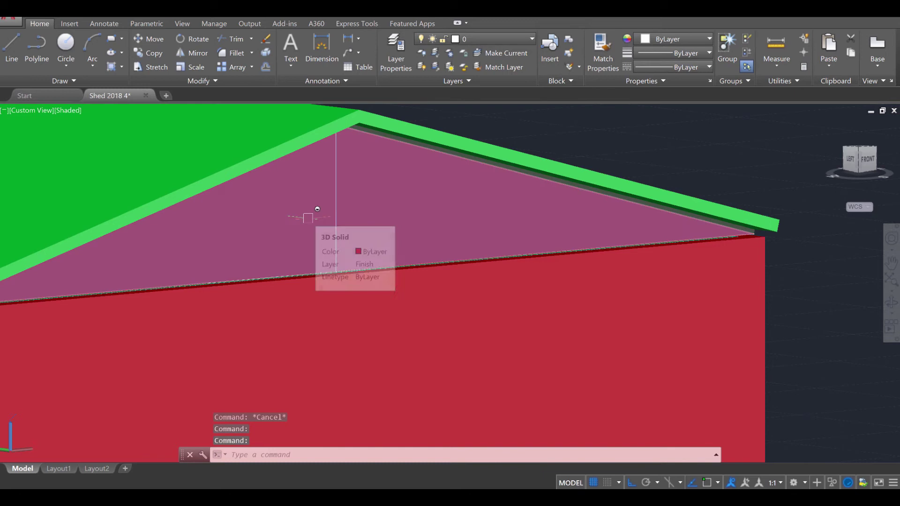
- Stretch the gable wall solid's face by 0.5
{"action": "mouse_move", "coordinate": [310, 215]}
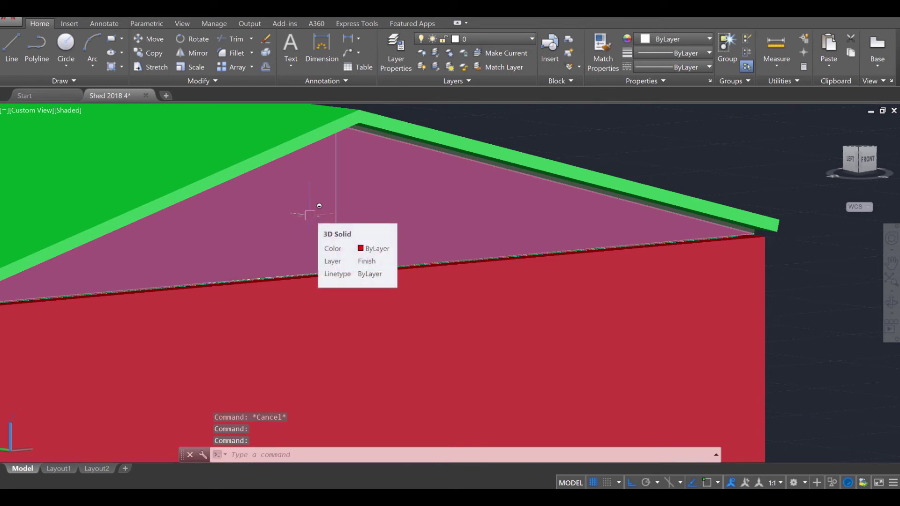
{"action": "left_click", "coordinate": [310, 215]}
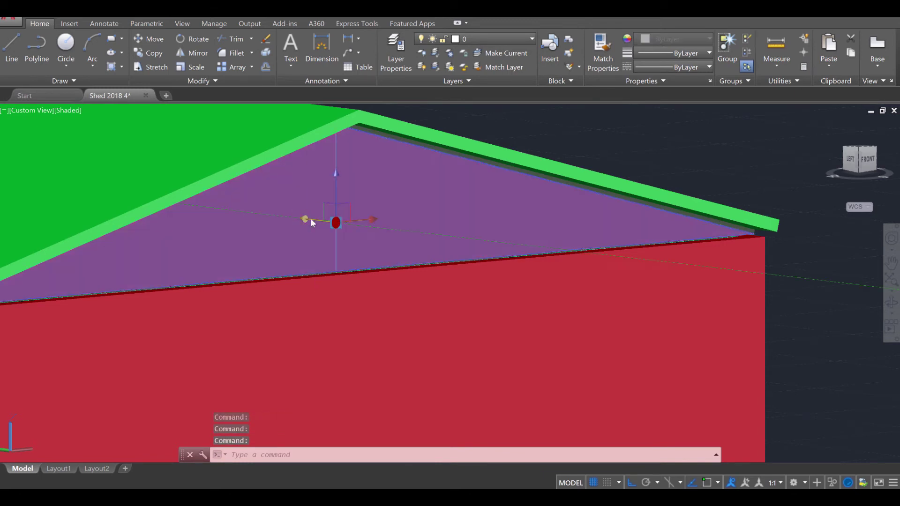
{"action": "left_click", "coordinate": [336, 223]}
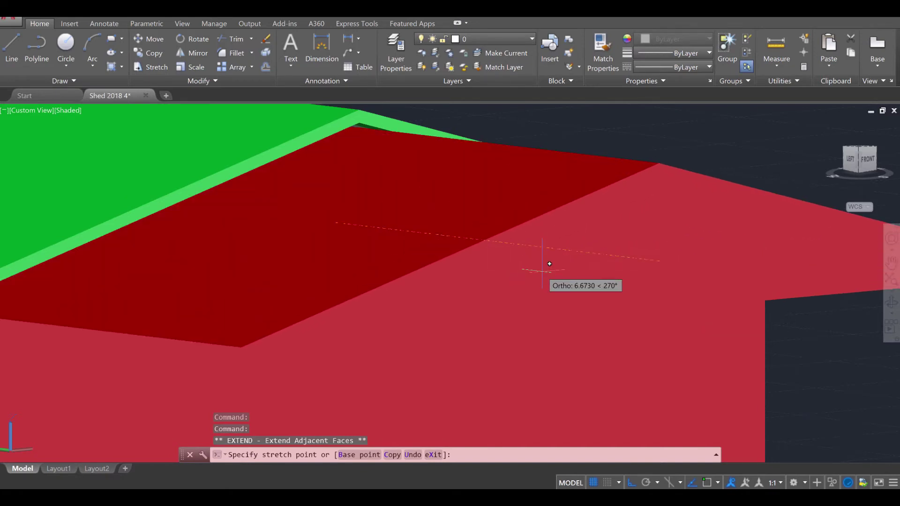
{"action": "type", "text": ".5"}
{"action": "key", "text": "Return"}
{"action": "key", "text": "Escape"}
{"action": "key", "text": "Escape"}
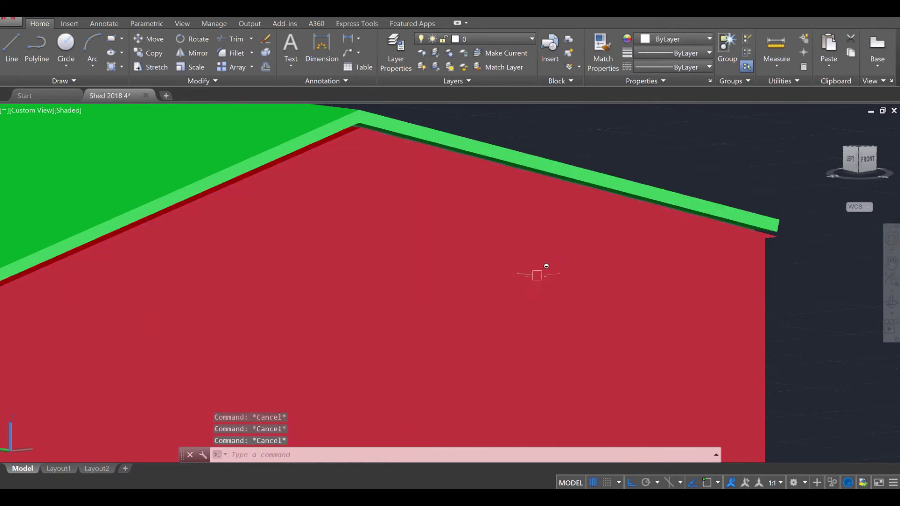
{"action": "scroll", "coordinate": [537, 276], "scroll_direction": "down", "scroll_amount": 5}
{"action": "middle_click_drag", "start_coordinate": [509, 277], "coordinate": [496, 297], "text": "shift"}
{"action": "scroll", "coordinate": [422, 271], "scroll_direction": "up", "scroll_amount": 6}
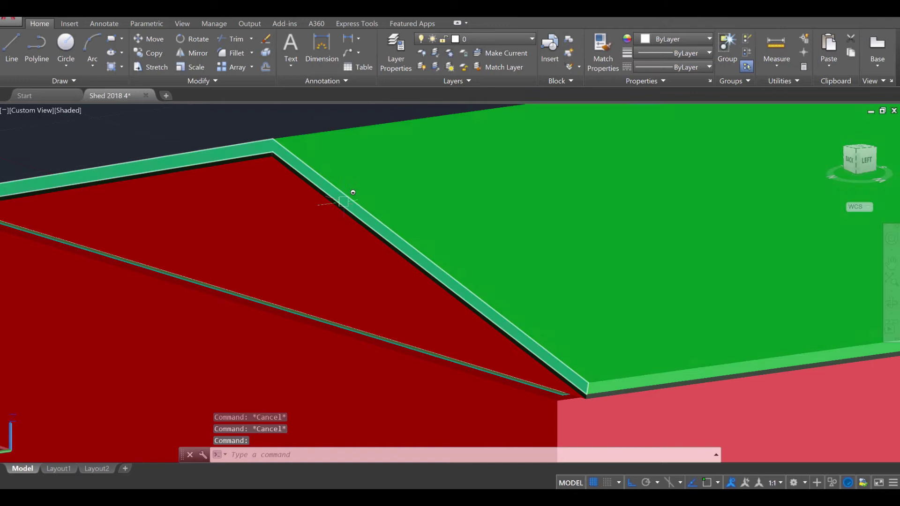
- Stretch the roof eave trim's face by 0.5
{"action": "left_click", "coordinate": [344, 202]}
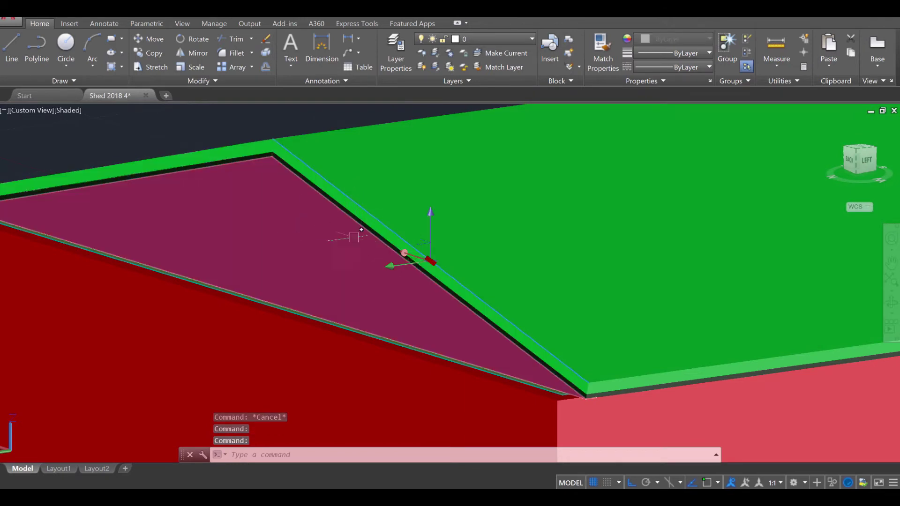
{"action": "middle_click_drag", "start_coordinate": [440, 252], "coordinate": [316, 266], "text": "shift"}
{"action": "key", "text": "Escape"}
{"action": "key", "text": "Escape"}
{"action": "scroll", "coordinate": [392, 256], "scroll_direction": "up", "scroll_amount": 5}
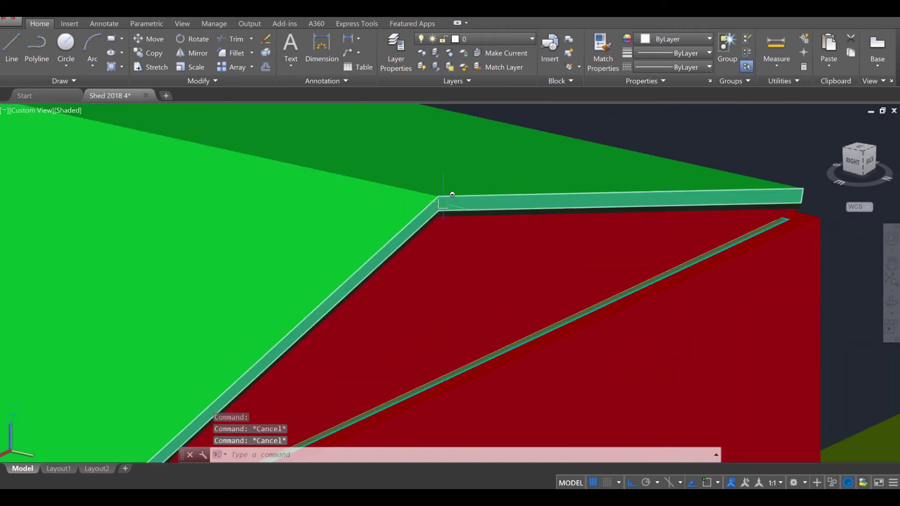
{"action": "left_click", "coordinate": [443, 204]}
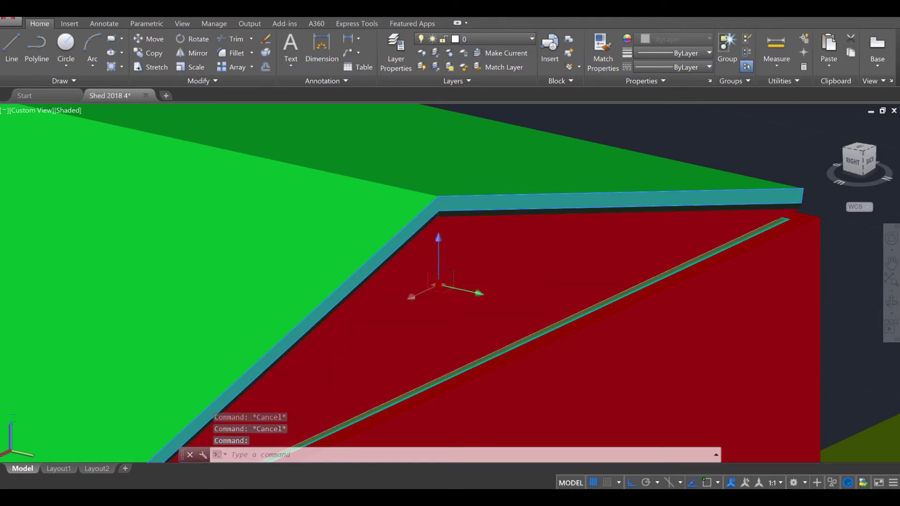
{"action": "left_click", "coordinate": [438, 286]}
{"action": "scroll", "coordinate": [507, 291], "scroll_direction": "down", "scroll_amount": 5}
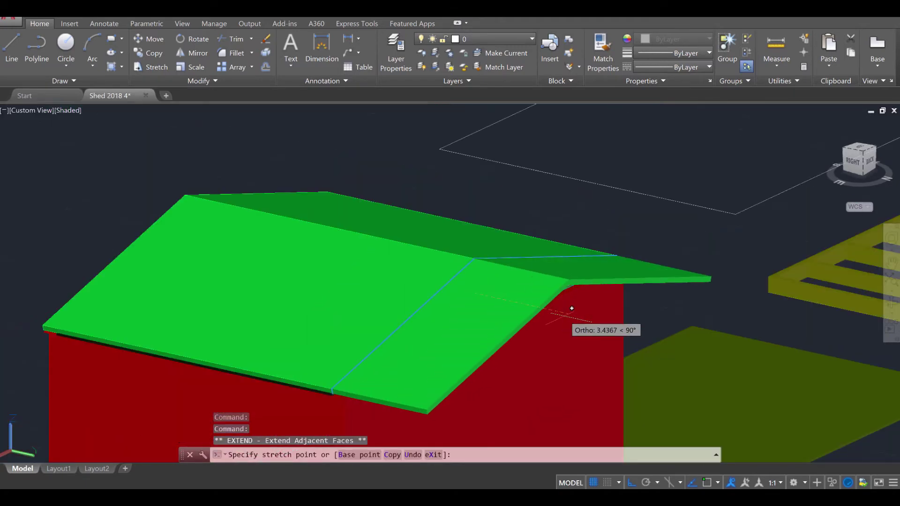
{"action": "type", "text": ".5"}
{"action": "key", "text": "Return"}
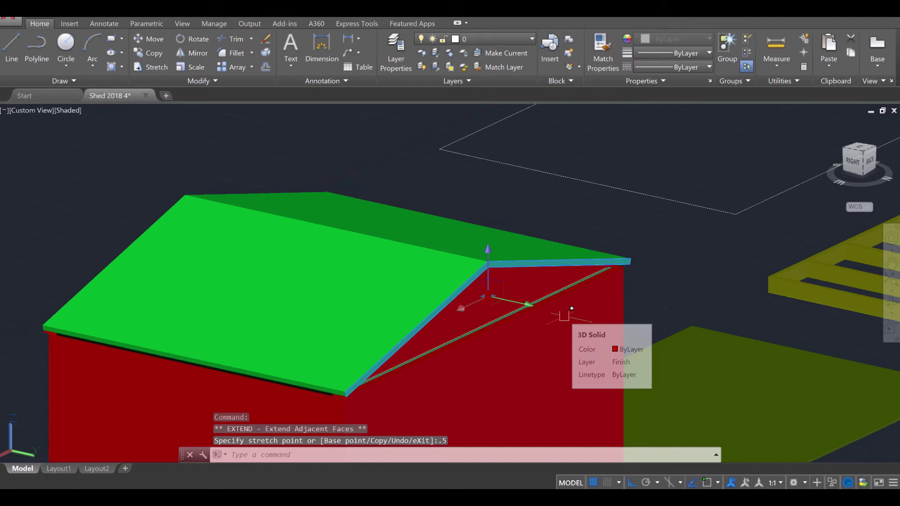
{"action": "key", "text": "Escape"}
{"action": "key", "text": "Escape"}
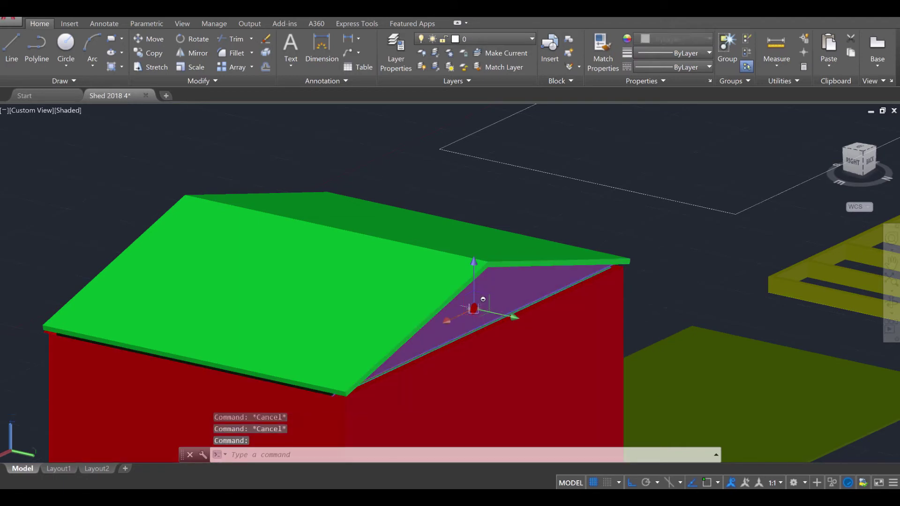
- Stretch the other gable wall face by 0.5 to meet the roof underside
{"action": "type", "text": ".5"}
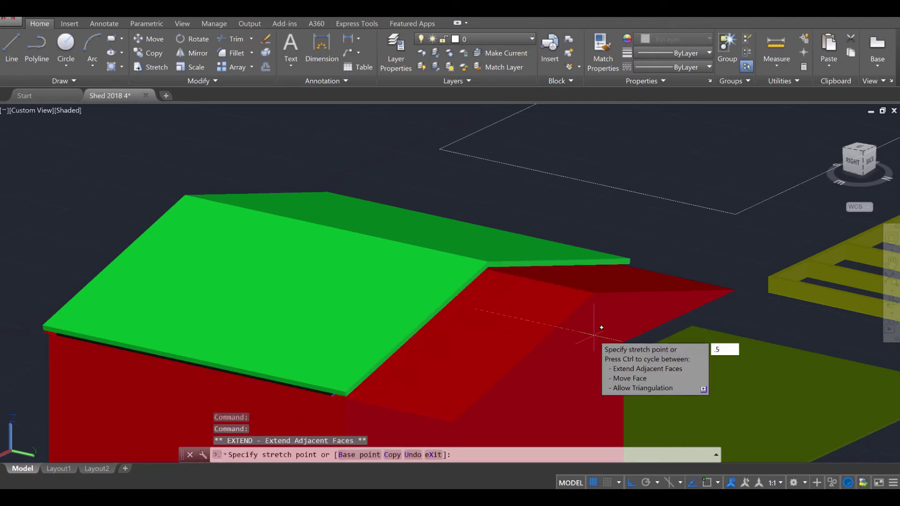
{"action": "key", "text": "Return"}
{"action": "key", "text": "Escape"}
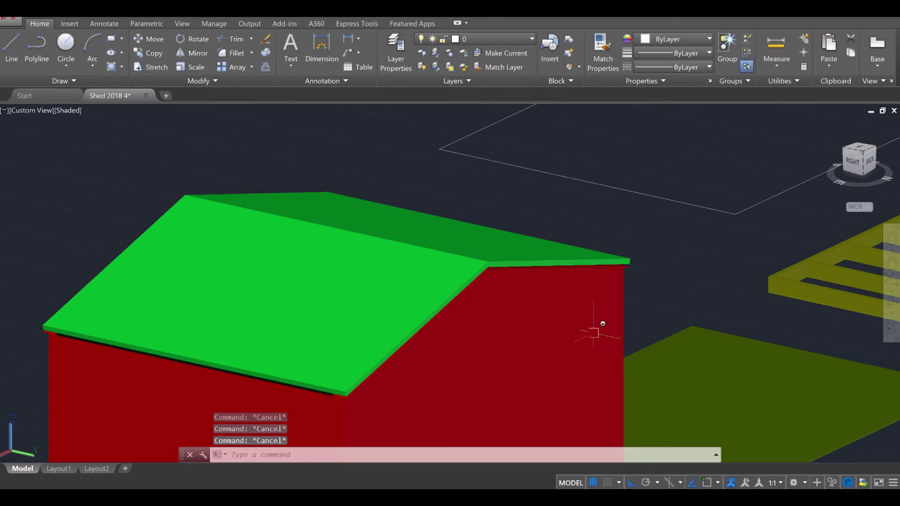
- Union the red wall with both gable pieces into one solid
{"action": "scroll", "coordinate": [506, 374], "scroll_direction": "down", "scroll_amount": 4}
{"action": "scroll", "coordinate": [506, 311], "scroll_direction": "up", "scroll_amount": 2}
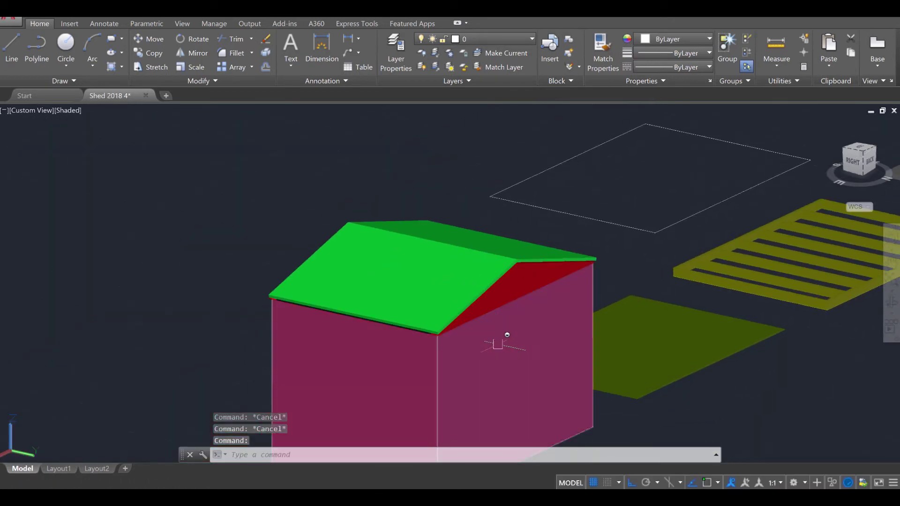
{"action": "type", "text": "UN"}
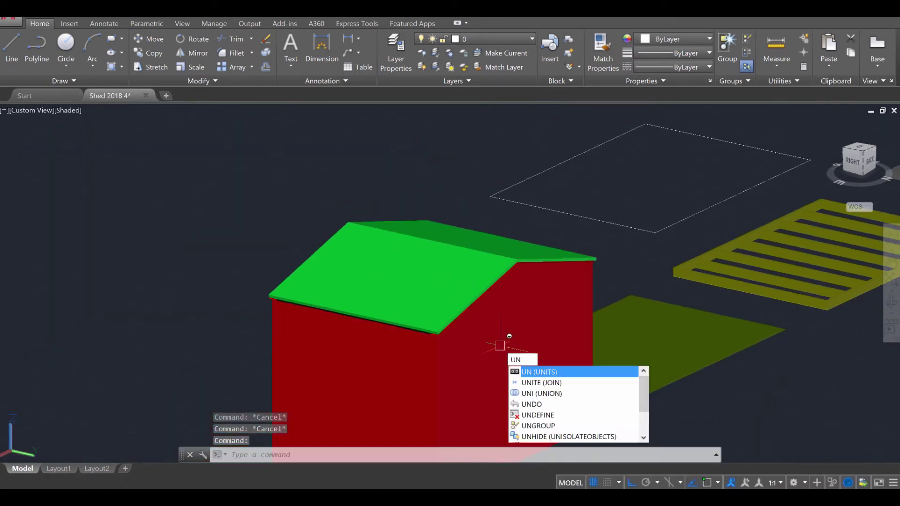
{"action": "left_click", "coordinate": [544, 395]}
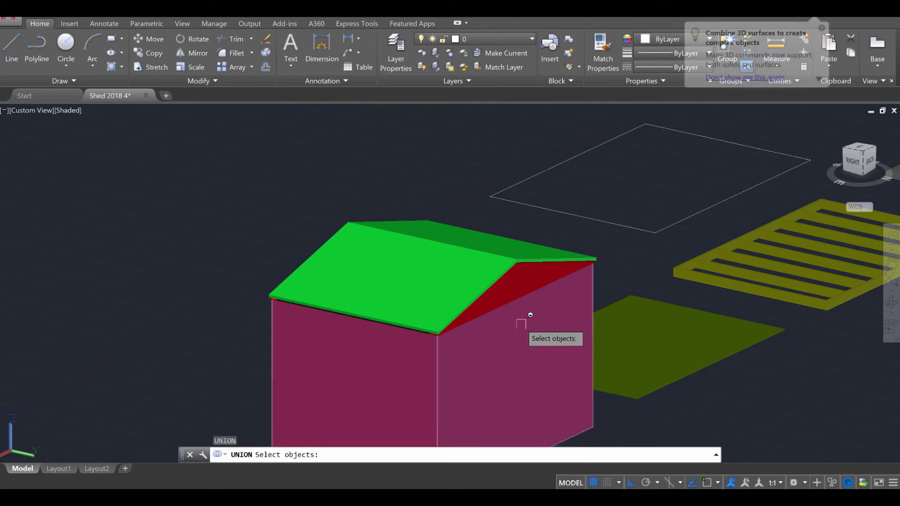
{"action": "left_click", "coordinate": [520, 306]}
{"action": "left_click", "coordinate": [519, 288]}
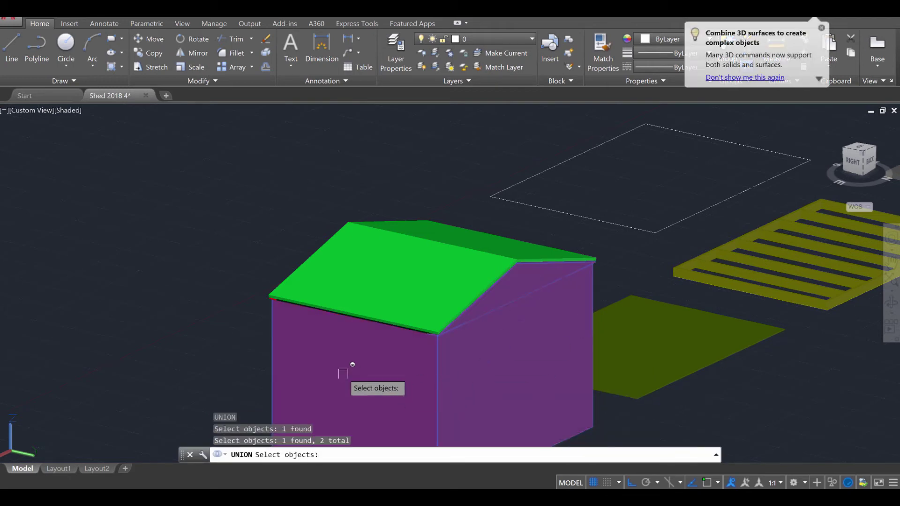
{"action": "middle_click_drag", "start_coordinate": [307, 359], "coordinate": [447, 343], "text": "shift"}
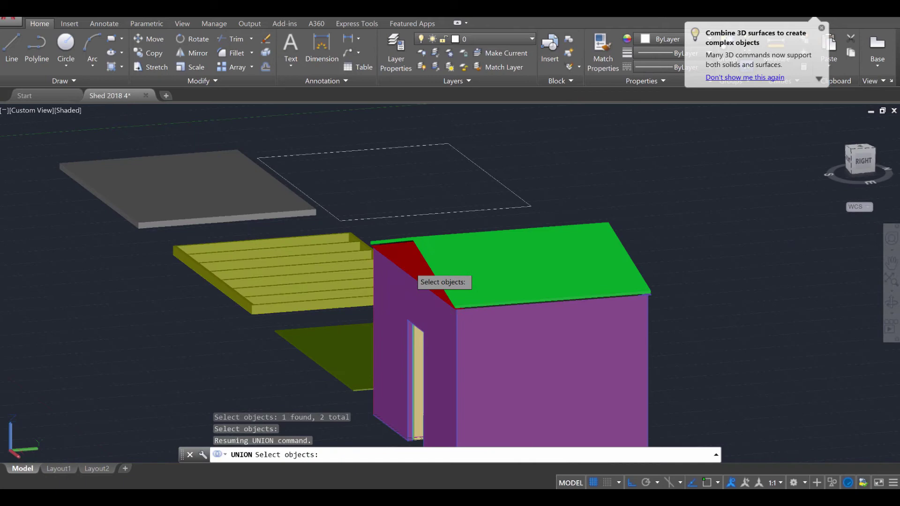
{"action": "left_click", "coordinate": [411, 268]}
{"action": "key", "text": "Return"}
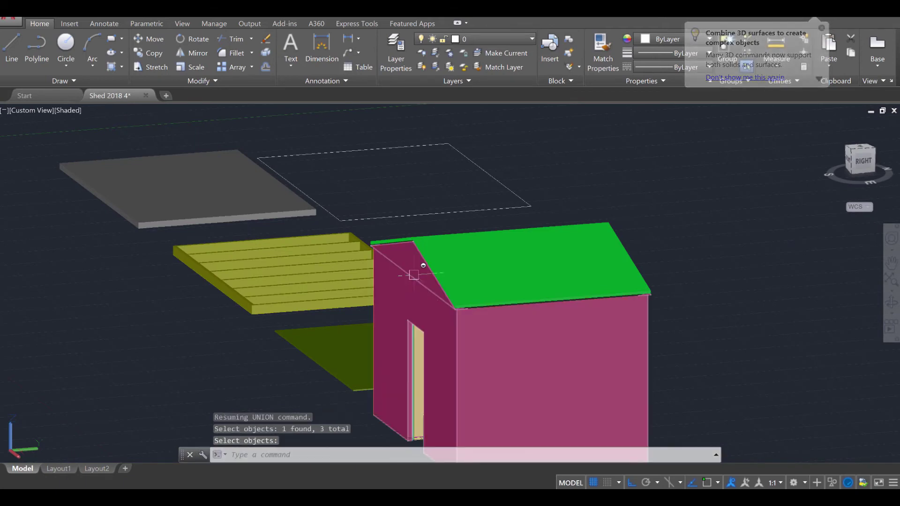
{"action": "scroll", "coordinate": [405, 253], "scroll_direction": "down", "scroll_amount": 3}
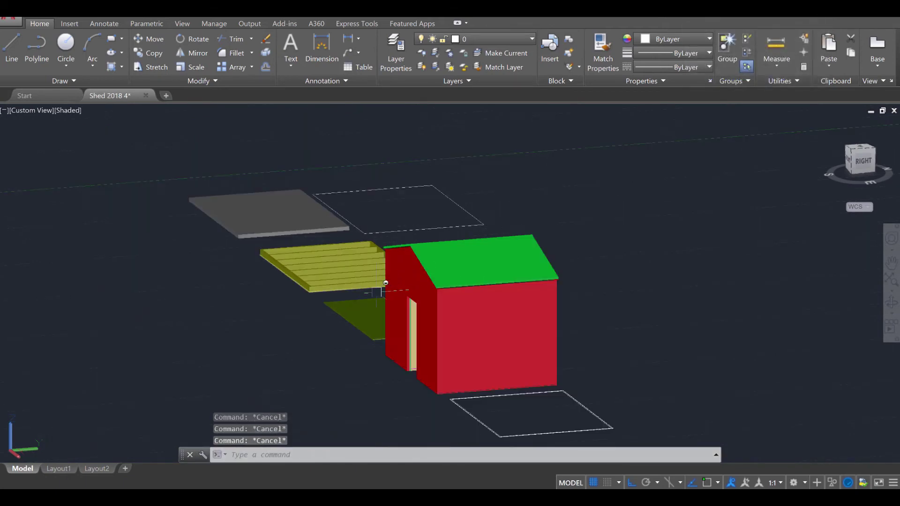
{"action": "middle_click_drag", "start_coordinate": [405, 253], "coordinate": [533, 281], "text": "shift"}
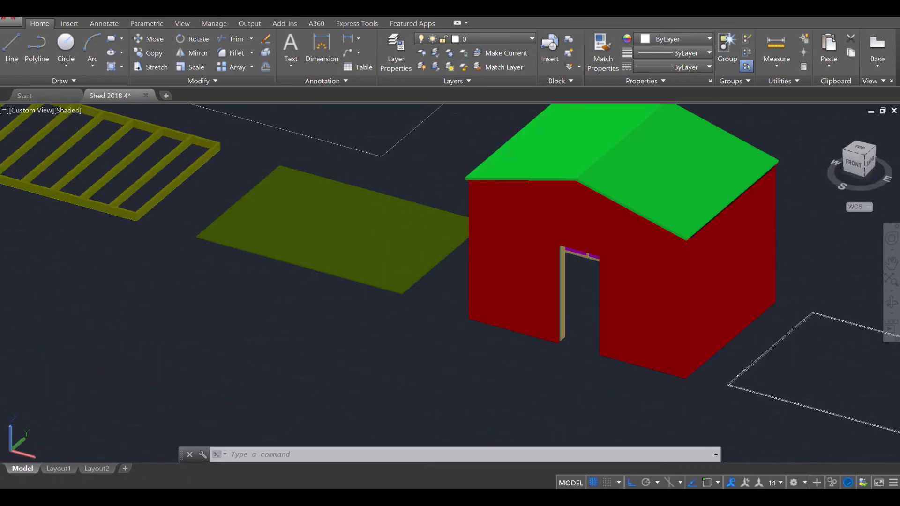
- Erase the dashed rectangle and the three leftover wire outlines around the model
{"action": "middle_click_drag", "start_coordinate": [391, 183], "coordinate": [312, 346]}
{"action": "key", "text": "Delete"}
{"action": "scroll", "coordinate": [320, 311], "scroll_direction": "down", "scroll_amount": 5}
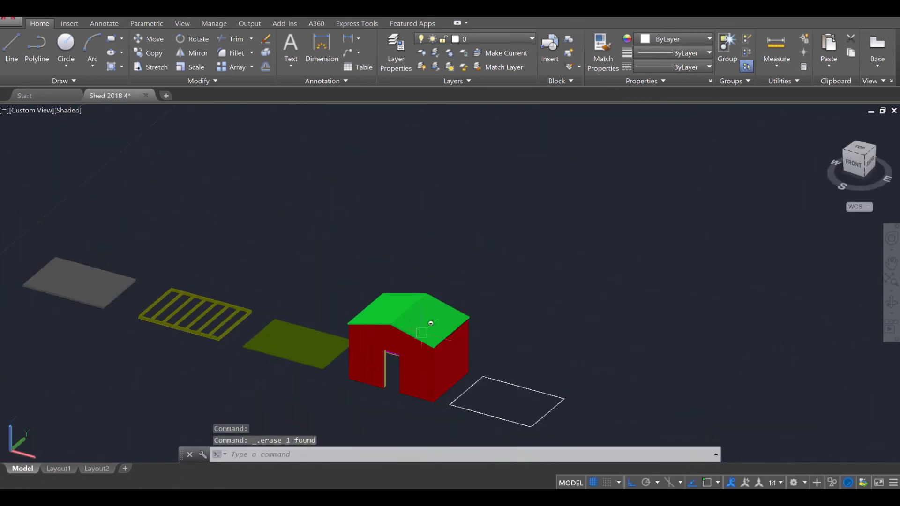
{"action": "middle_click_drag", "start_coordinate": [482, 386], "coordinate": [372, 255]}
{"action": "scroll", "coordinate": [394, 275], "scroll_direction": "up", "scroll_amount": 4}
{"action": "left_click", "coordinate": [590, 341]}
{"action": "left_click", "coordinate": [490, 229]}
{"action": "key", "text": "Delete"}
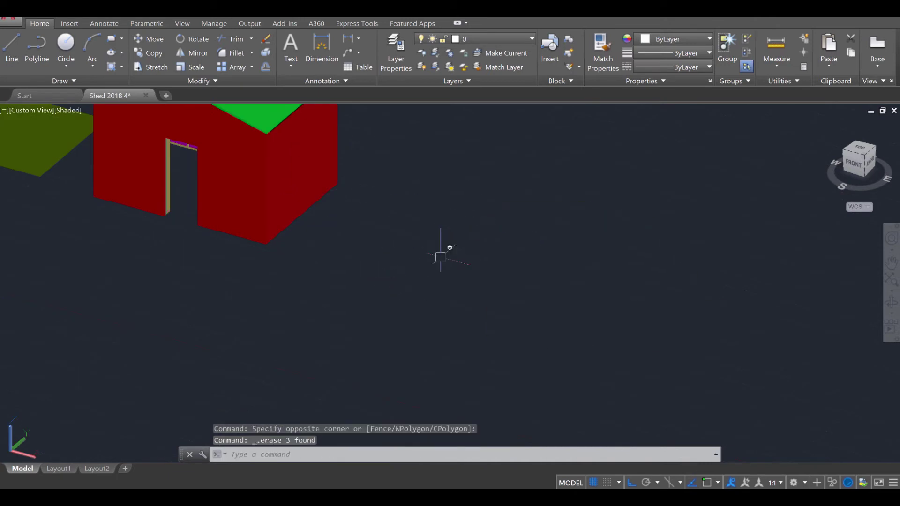
{"action": "middle_click_drag", "start_coordinate": [283, 287], "coordinate": [413, 378], "text": "shift"}
- Start MOVE and crossing-select the whole shed
{"action": "type", "text": "M"}
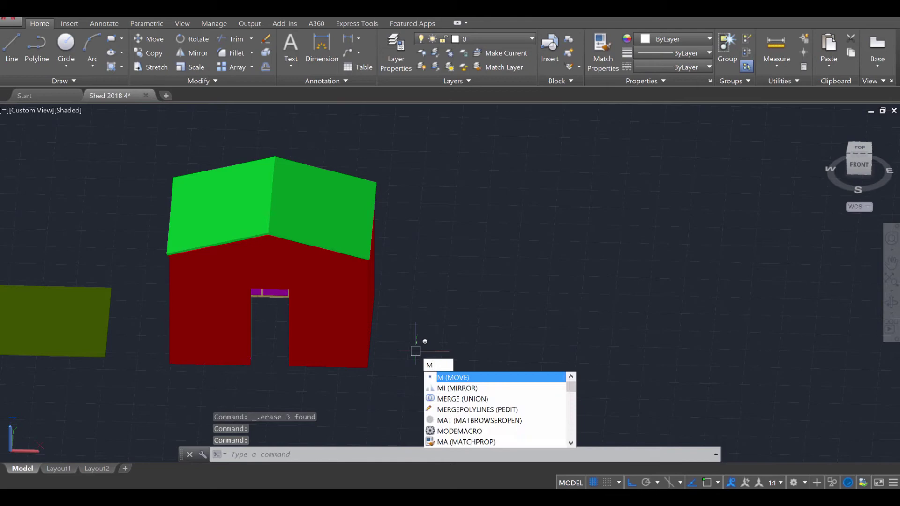
{"action": "key", "text": "Return"}
{"action": "left_click", "coordinate": [402, 129]}
{"action": "left_click", "coordinate": [149, 421]}
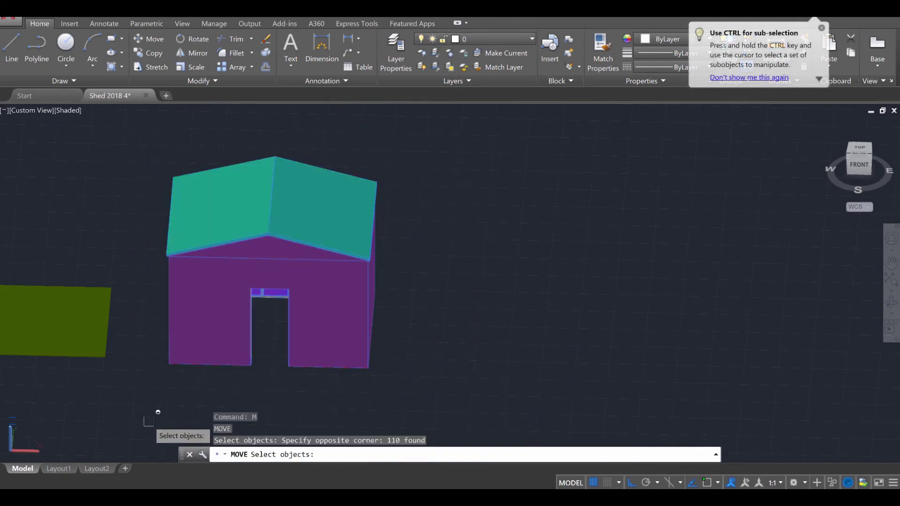
{"action": "key", "text": "Return"}
{"action": "middle_click_drag", "start_coordinate": [333, 368], "coordinate": [377, 271], "text": "shift"}
{"action": "scroll", "coordinate": [373, 305], "scroll_direction": "up", "scroll_amount": 6}
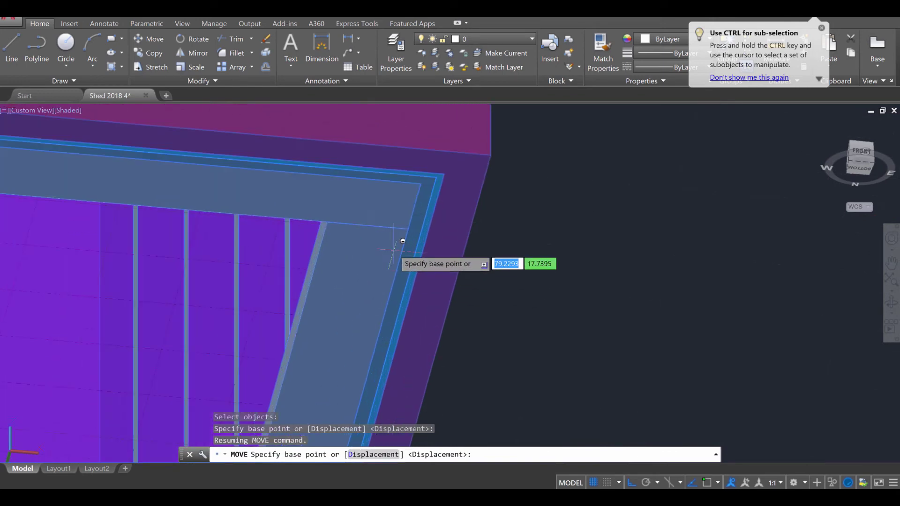
- Enable Endpoint object snap and pick the shed's base corner as base point
{"action": "left_click", "coordinate": [717, 484]}
{"action": "left_click", "coordinate": [724, 468]}
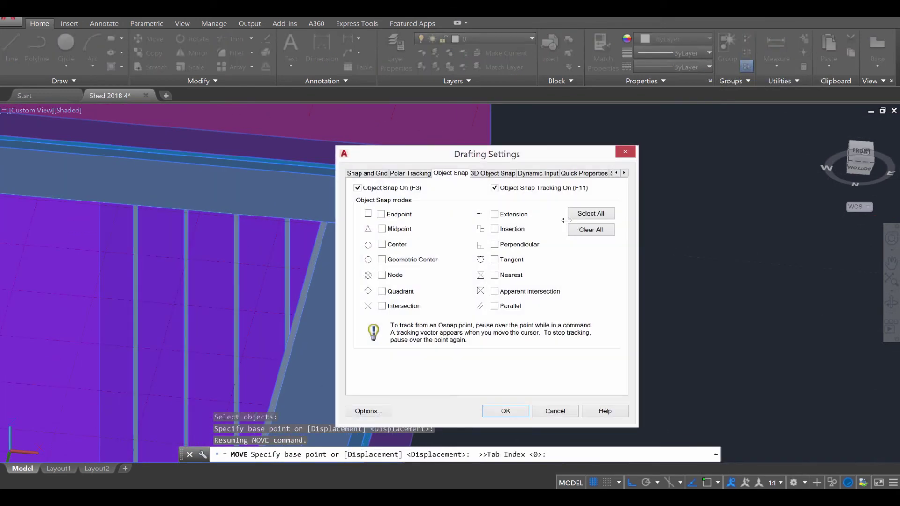
{"action": "left_click", "coordinate": [521, 413]}
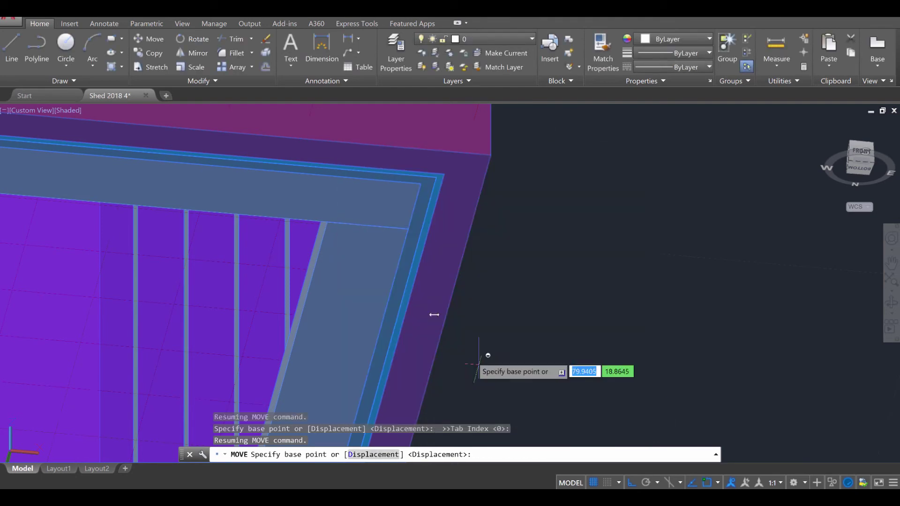
{"action": "left_click", "coordinate": [418, 186]}
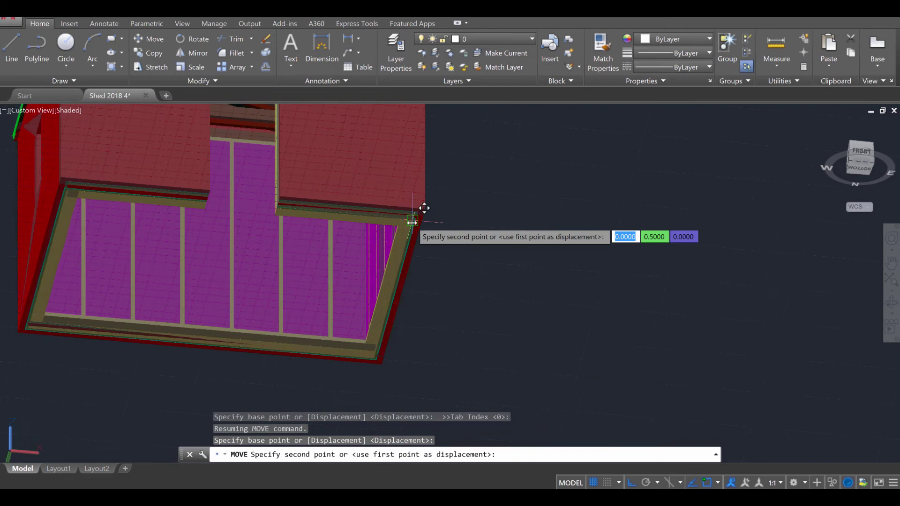
{"action": "middle_click_drag", "start_coordinate": [412, 222], "coordinate": [698, 181]}
{"action": "middle_click_drag", "start_coordinate": [593, 225], "coordinate": [533, 310], "text": "shift"}
{"action": "scroll", "coordinate": [216, 200], "scroll_direction": "up", "scroll_amount": 2}
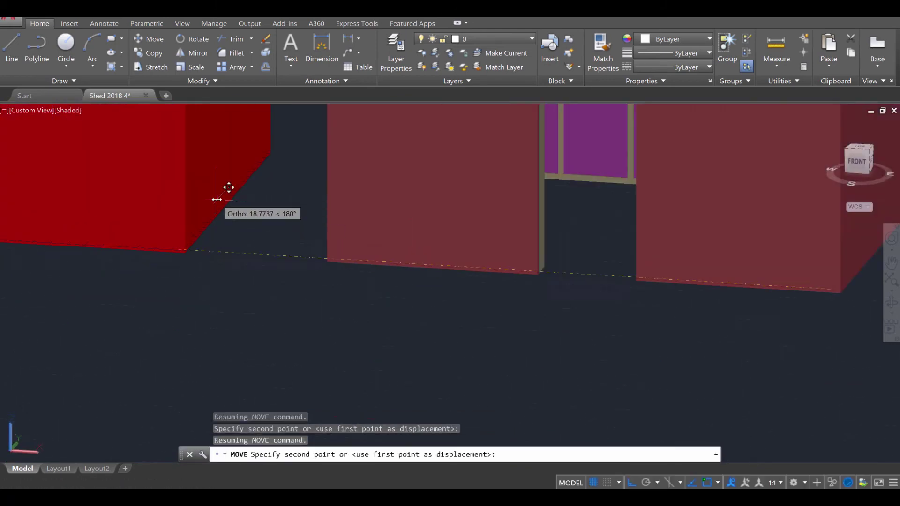
{"action": "scroll", "coordinate": [217, 200], "scroll_direction": "up", "scroll_amount": 2}
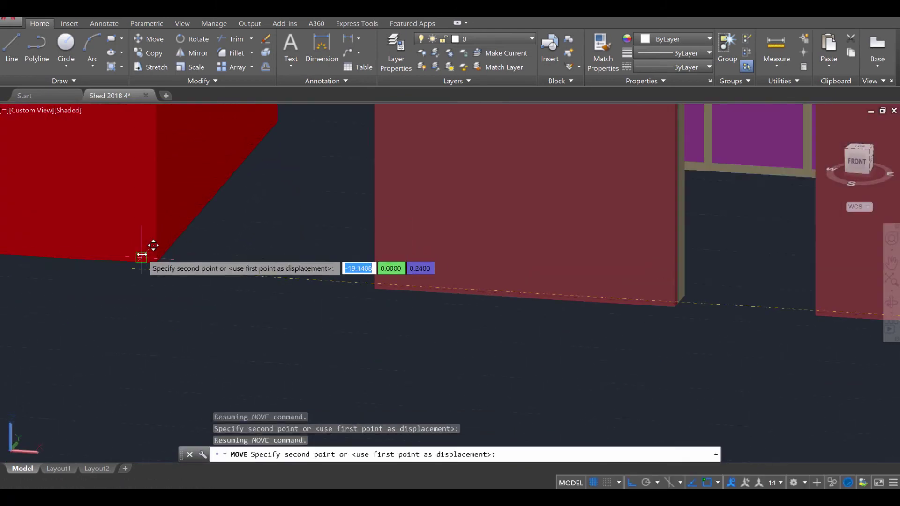
{"action": "middle_click_drag", "start_coordinate": [151, 252], "coordinate": [163, 327], "text": "shift"}
{"action": "scroll", "coordinate": [178, 236], "scroll_direction": "down", "scroll_amount": 6}
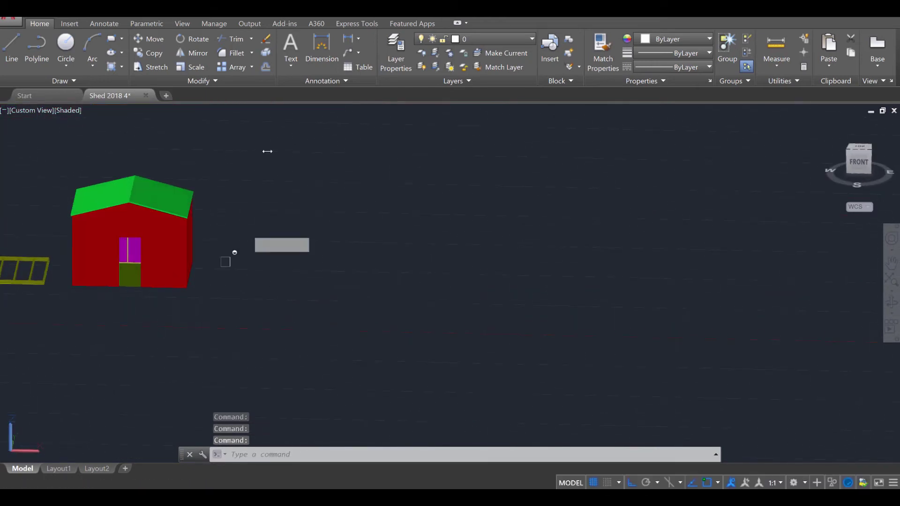
- Start another MOVE on the shed's 111 objects
{"action": "key", "text": "space"}
{"action": "left_click", "coordinate": [221, 145]}
{"action": "left_click", "coordinate": [66, 335]}
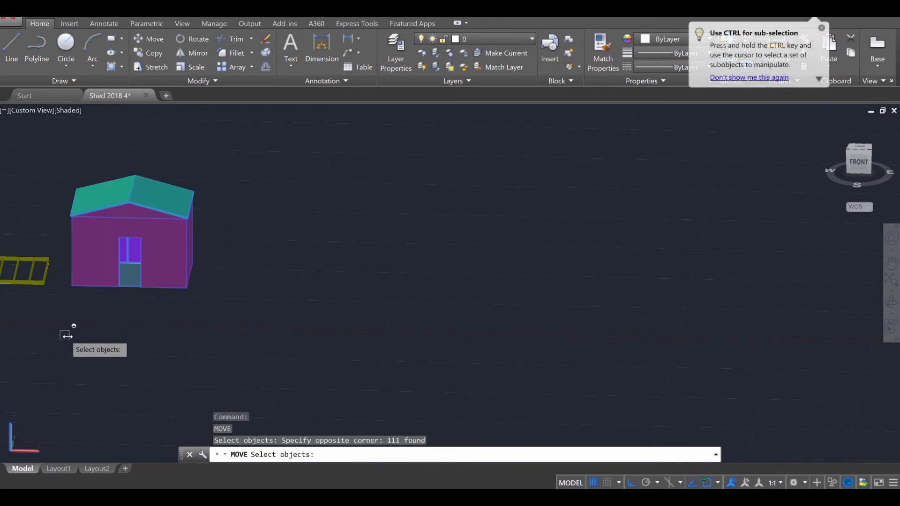
{"action": "key", "text": "space"}
{"action": "middle_click_drag", "start_coordinate": [151, 306], "coordinate": [167, 271], "text": "shift"}
{"action": "scroll", "coordinate": [168, 271], "scroll_direction": "up", "scroll_amount": 5}
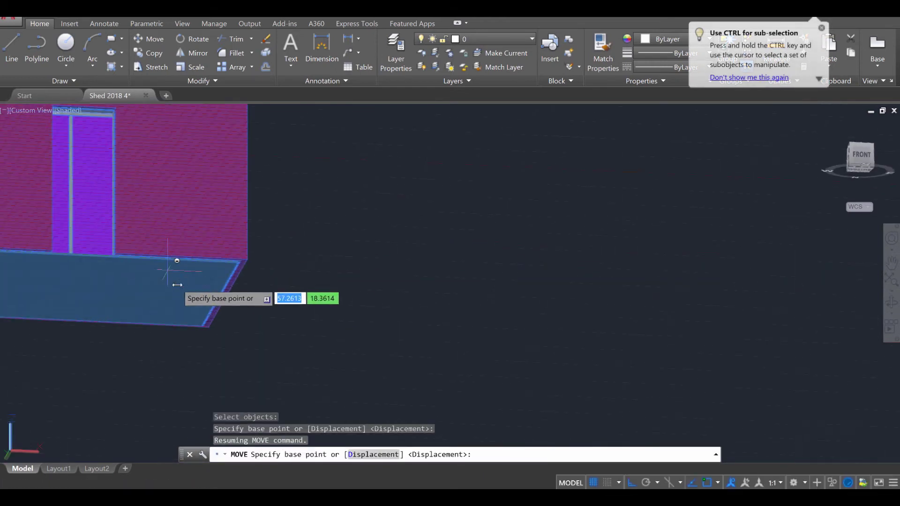
{"action": "scroll", "coordinate": [167, 271], "scroll_direction": "up", "scroll_amount": 6}
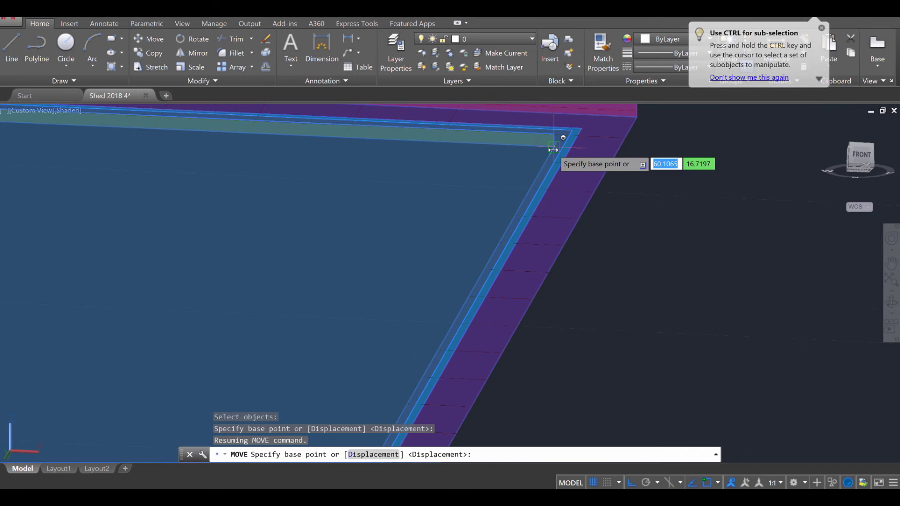
- Set the shed onto the yellow joist framing from the floor's far corner
{"action": "left_click", "coordinate": [553, 150]}
{"action": "scroll", "coordinate": [492, 193], "scroll_direction": "down", "scroll_amount": 8}
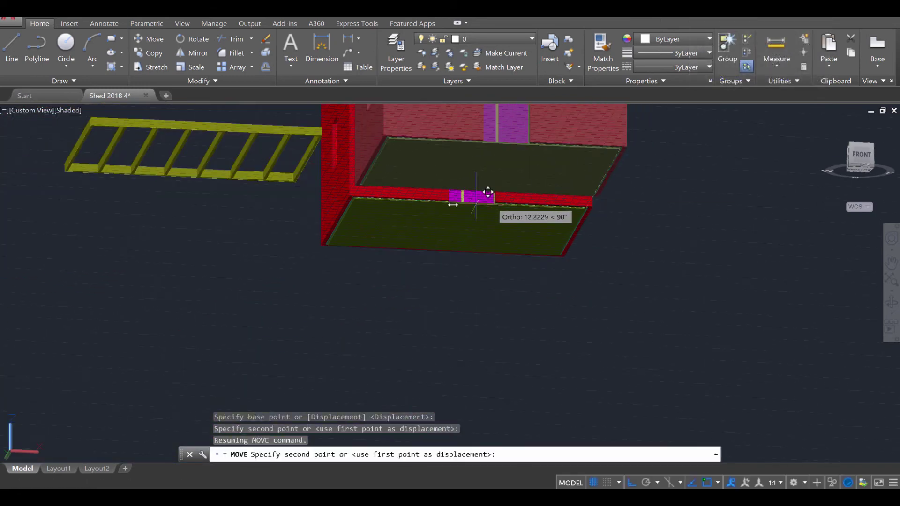
{"action": "middle_click_drag", "start_coordinate": [488, 192], "coordinate": [414, 245], "text": "shift"}
{"action": "scroll", "coordinate": [341, 181], "scroll_direction": "up", "scroll_amount": 6}
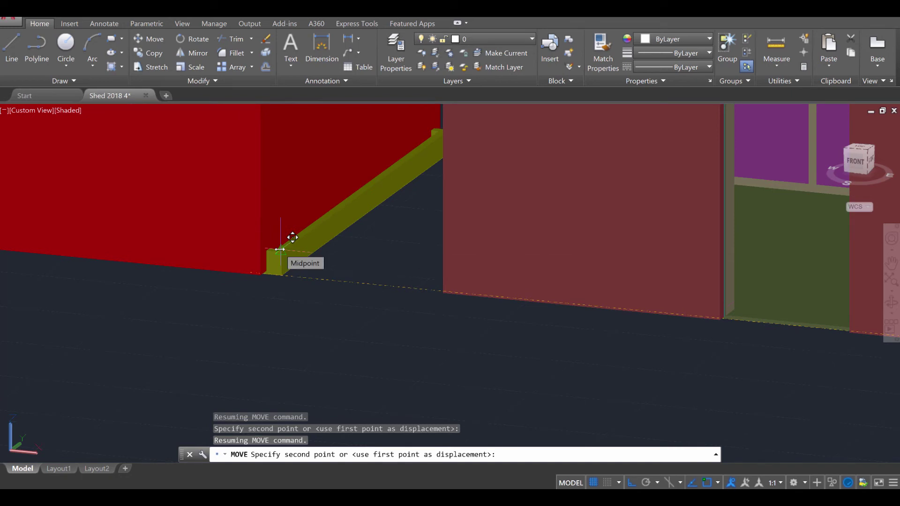
{"action": "scroll", "coordinate": [280, 249], "scroll_direction": "down", "scroll_amount": 5}
{"action": "mouse_move", "coordinate": [258, 282]}
{"action": "middle_mouse_down", "text": "shift"}
{"action": "mouse_move", "coordinate": [244, 273]}
{"action": "mouse_move", "coordinate": [263, 265]}
{"action": "mouse_move", "coordinate": [241, 277]}
{"action": "middle_mouse_up", "text": "shift"}
{"action": "key", "text": "Escape"}
{"action": "scroll", "coordinate": [256, 260], "scroll_direction": "down", "scroll_amount": 5}
- Start MOVE on the shed and framing (122 objects) from the framing's base corner
{"action": "key", "text": "Return"}
{"action": "left_click", "coordinate": [305, 134]}
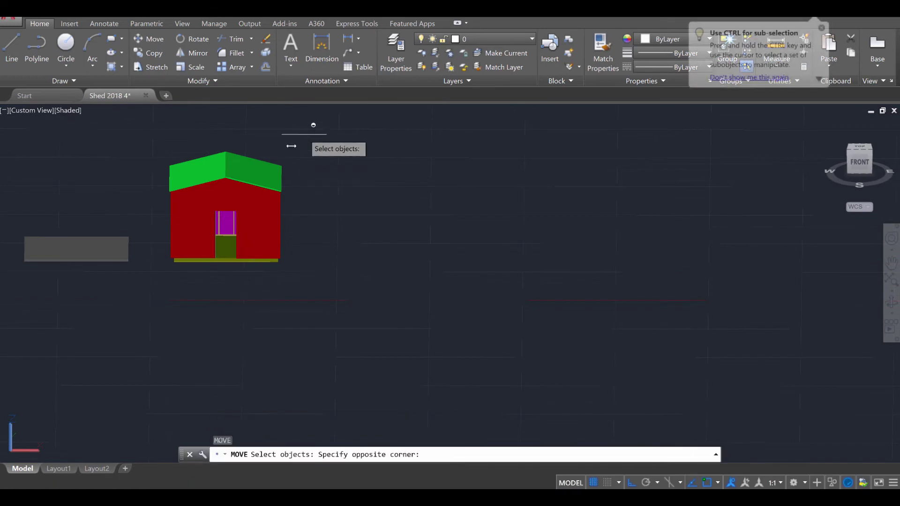
{"action": "left_click", "coordinate": [134, 309]}
{"action": "key", "text": "Return"}
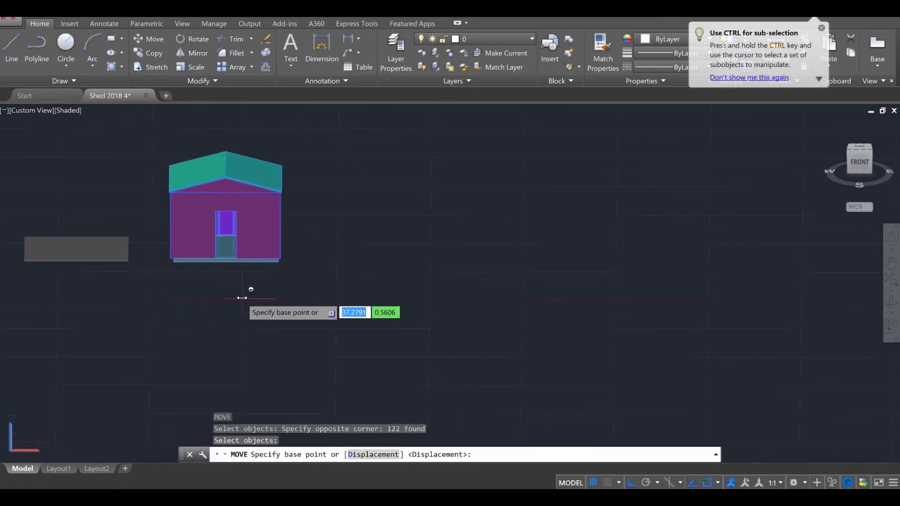
{"action": "middle_click_drag", "start_coordinate": [259, 288], "coordinate": [277, 253], "text": "shift"}
{"action": "scroll", "coordinate": [278, 253], "scroll_direction": "up", "scroll_amount": 5}
{"action": "scroll", "coordinate": [281, 268], "scroll_direction": "up", "scroll_amount": 3}
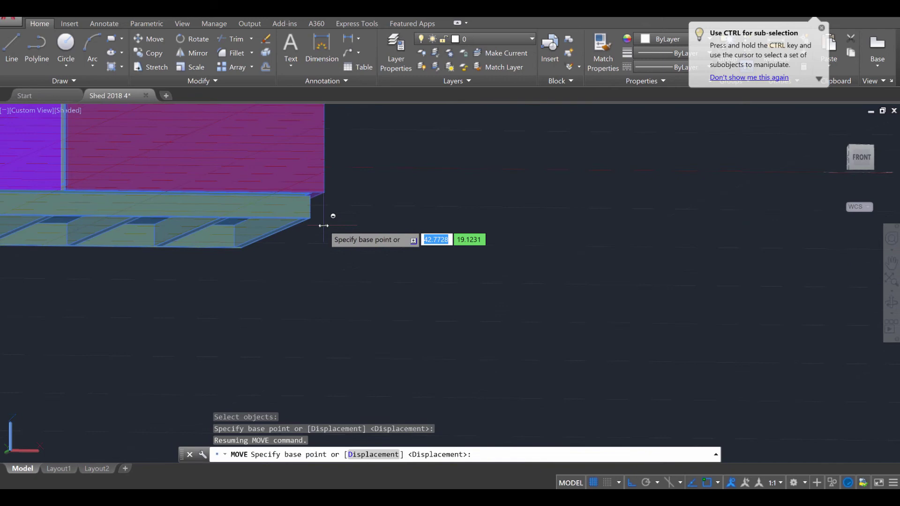
{"action": "scroll", "coordinate": [315, 211], "scroll_direction": "up", "scroll_amount": 3}
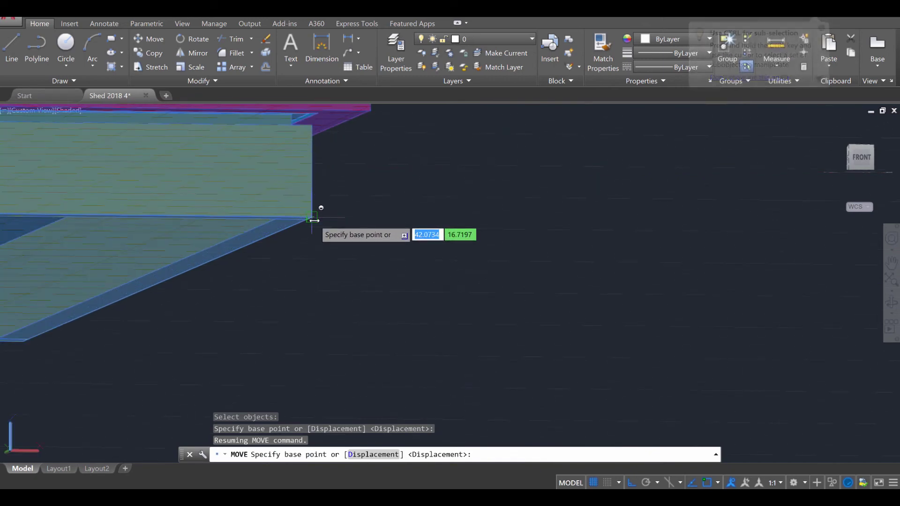
{"action": "left_click", "coordinate": [314, 219]}
- Place the shed and framing on the grey foundation slab's corner
{"action": "scroll", "coordinate": [322, 237], "scroll_direction": "down", "scroll_amount": 5}
{"action": "middle_click_drag", "start_coordinate": [303, 251], "coordinate": [640, 224]}
{"action": "middle_click_drag", "start_coordinate": [550, 266], "coordinate": [492, 277], "text": "shift"}
{"action": "scroll", "coordinate": [235, 227], "scroll_direction": "up", "scroll_amount": 2}
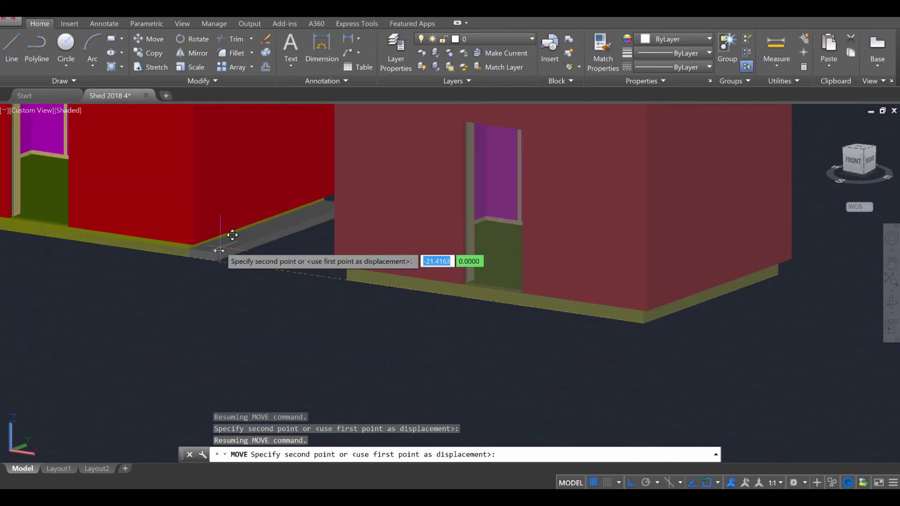
{"action": "left_click", "coordinate": [228, 242]}
{"action": "key", "text": "Escape"}
{"action": "key", "text": "Escape"}
{"action": "key", "text": "Escape"}
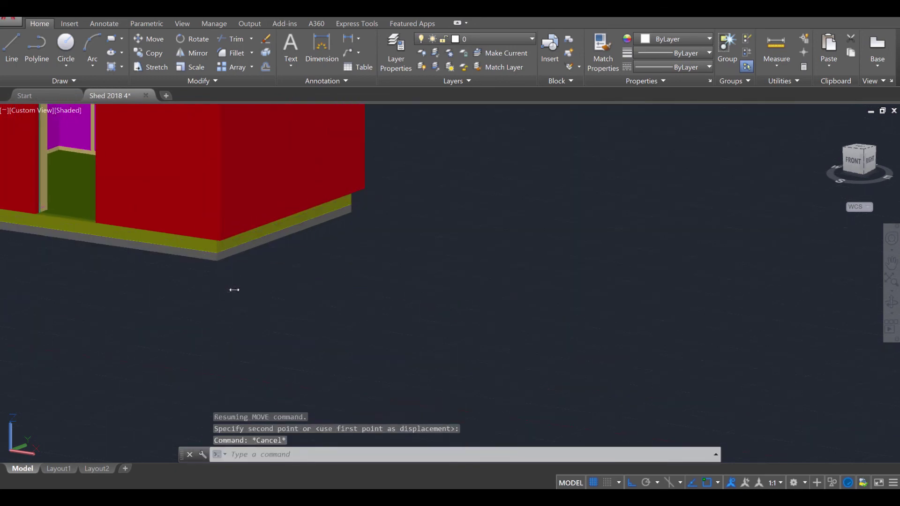
{"action": "scroll", "coordinate": [235, 274], "scroll_direction": "down", "scroll_amount": 4}
{"action": "middle_click_drag", "start_coordinate": [297, 282], "coordinate": [470, 306], "text": "shift"}
{"action": "middle_click_drag", "start_coordinate": [365, 311], "coordinate": [466, 297]}
- Switch the viewport to 2D Wireframe and frame the shed's exposed studs, joists and roof framing
{"action": "scroll", "coordinate": [413, 262], "scroll_direction": "up", "scroll_amount": 4}
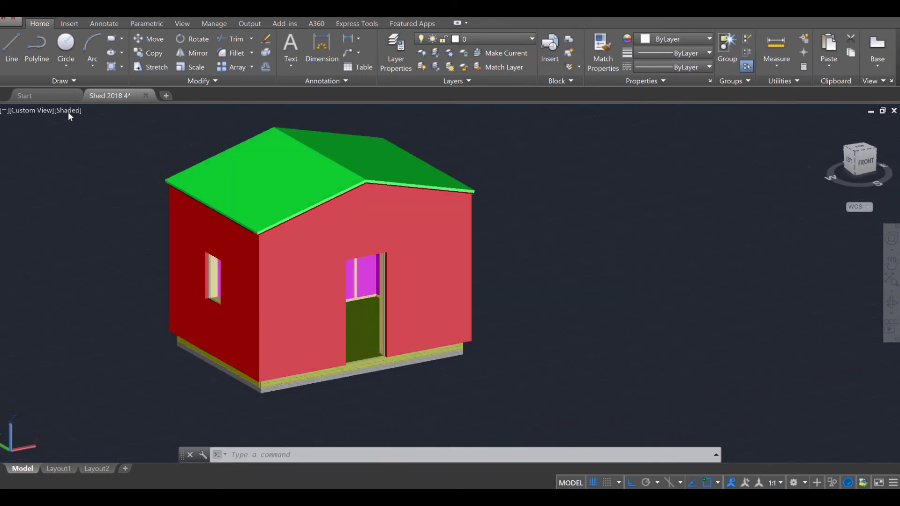
{"action": "left_click", "coordinate": [69, 111]}
{"action": "left_click", "coordinate": [92, 133]}
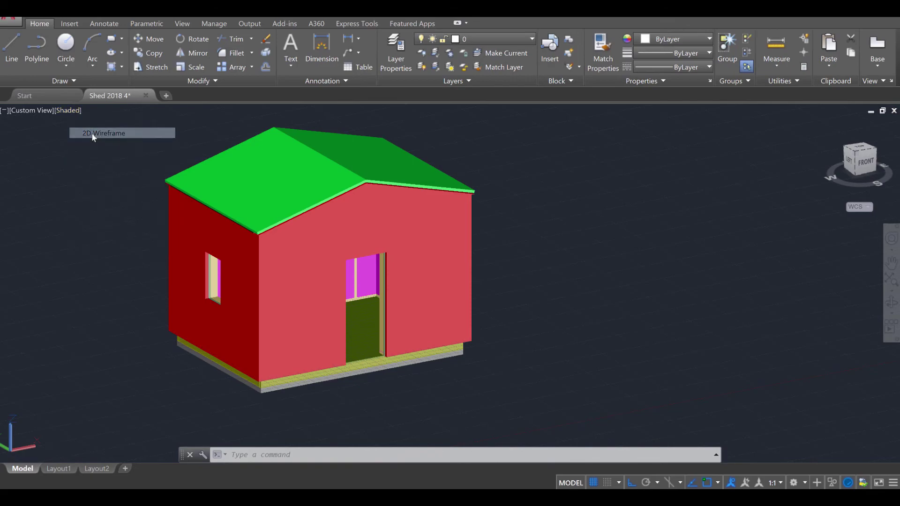
{"action": "middle_click_drag", "start_coordinate": [298, 205], "coordinate": [322, 213], "text": "shift"}
{"action": "scroll", "coordinate": [322, 263], "scroll_direction": "up", "scroll_amount": 4}
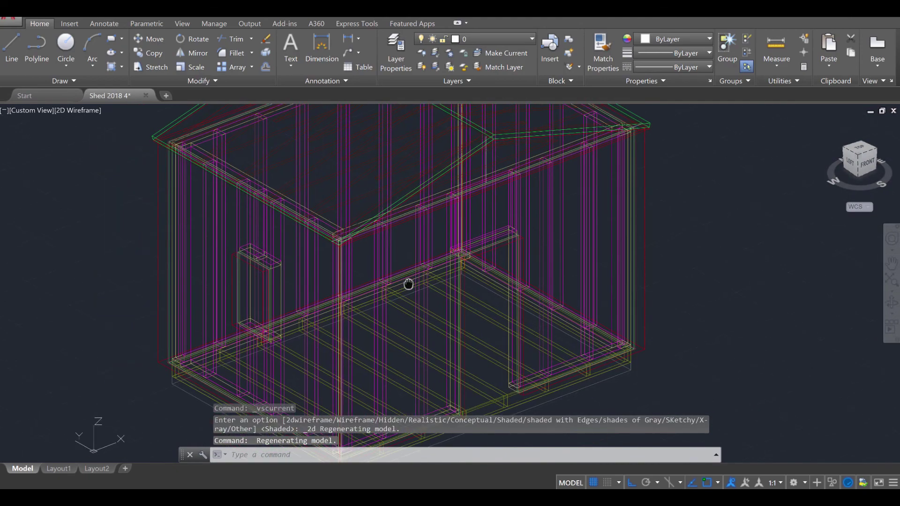
{"action": "scroll", "coordinate": [398, 288], "scroll_direction": "down", "scroll_amount": 3}
{"action": "middle_click_drag", "start_coordinate": [389, 298], "coordinate": [366, 304]}
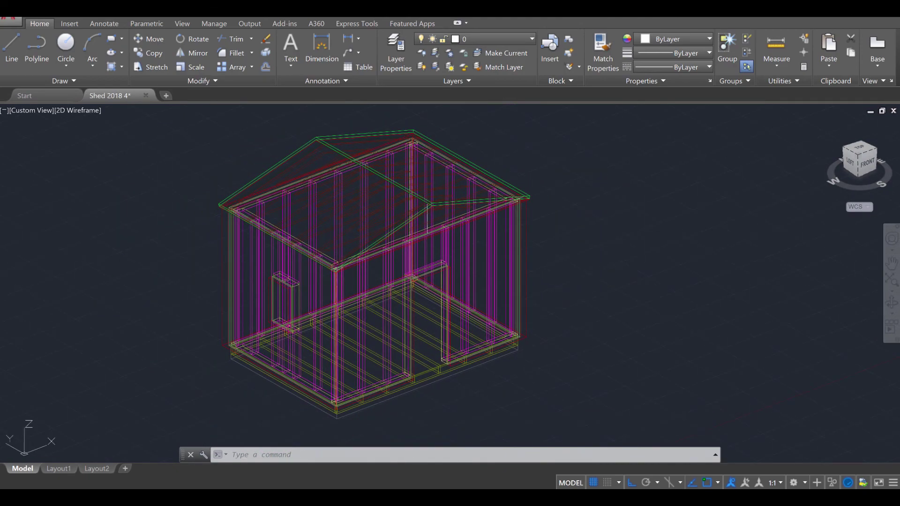
- Return the viewport visual style from 2D Wireframe to Shaded
{"action": "key", "text": "Escape"}
{"action": "key", "text": "Escape"}
{"action": "left_click", "coordinate": [81, 114]}
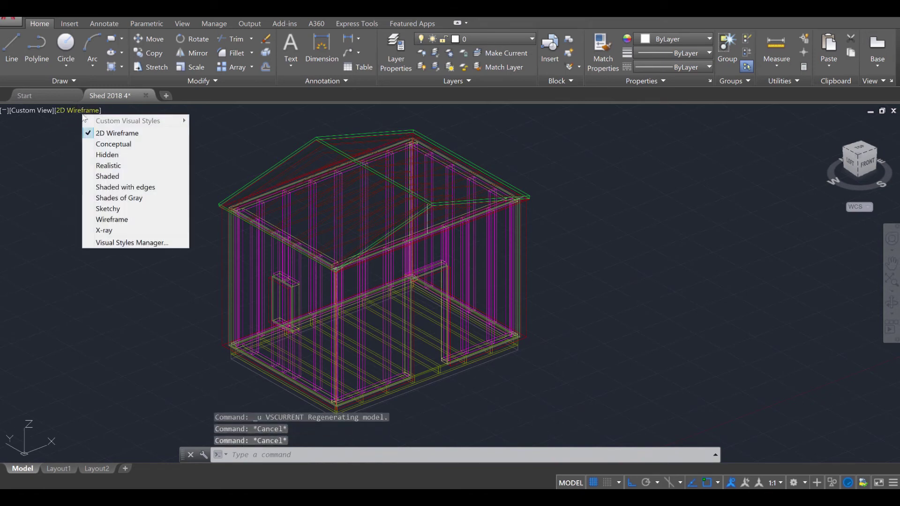
{"action": "left_click", "coordinate": [120, 176]}
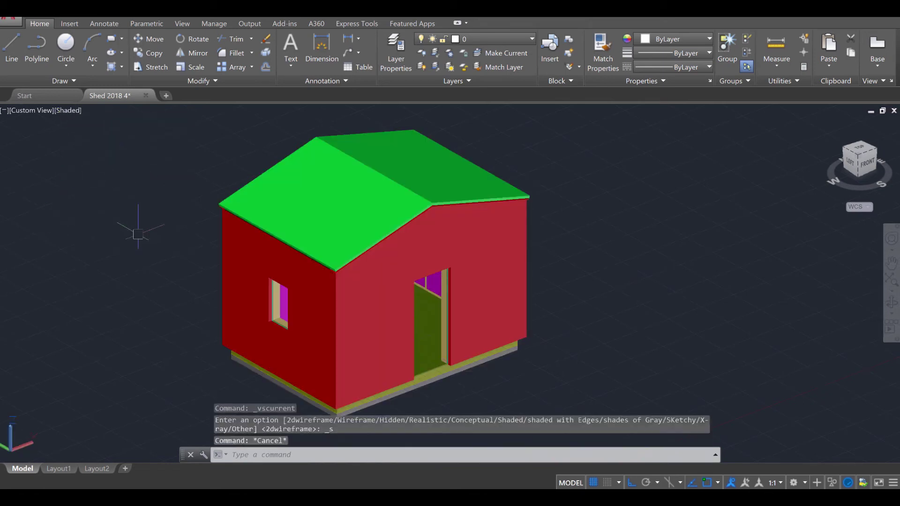
- Switch to the 3D Modeling workspace and orbit the shed slightly
{"action": "left_click", "coordinate": [806, 483]}
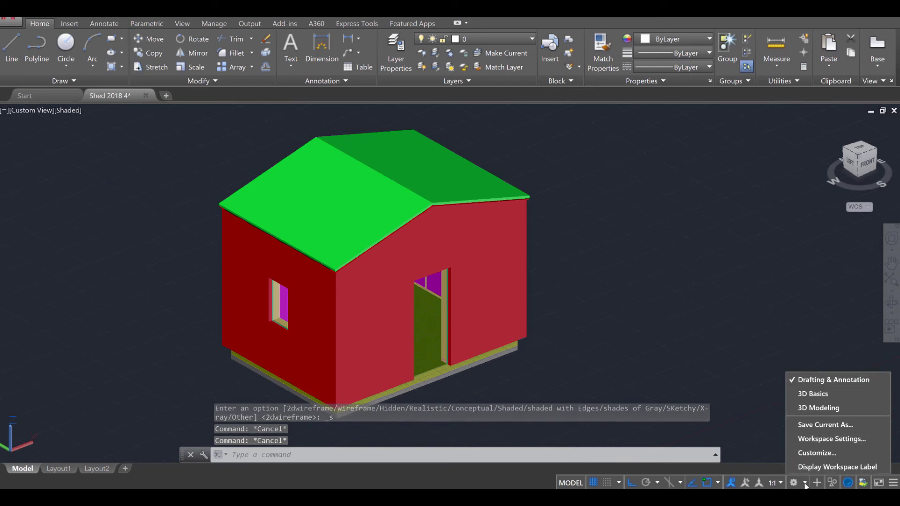
{"action": "left_click", "coordinate": [820, 409]}
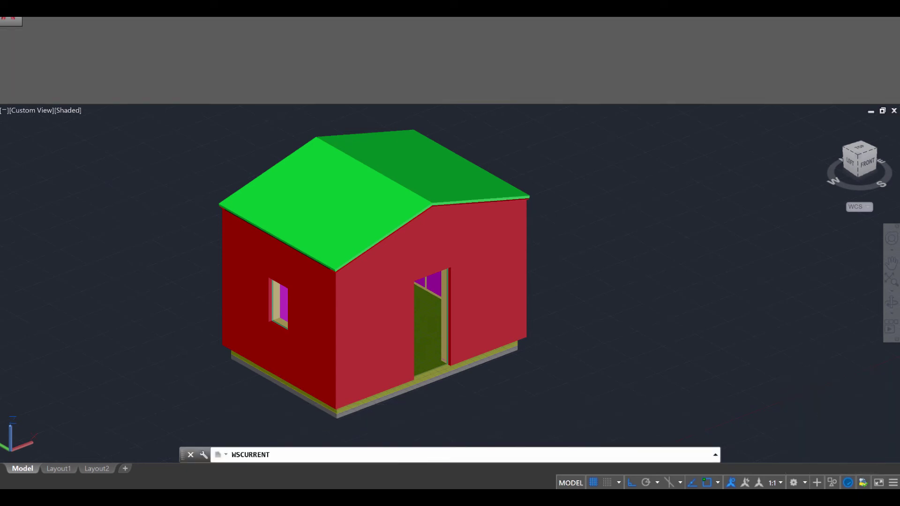
{"action": "key", "text": "Escape"}
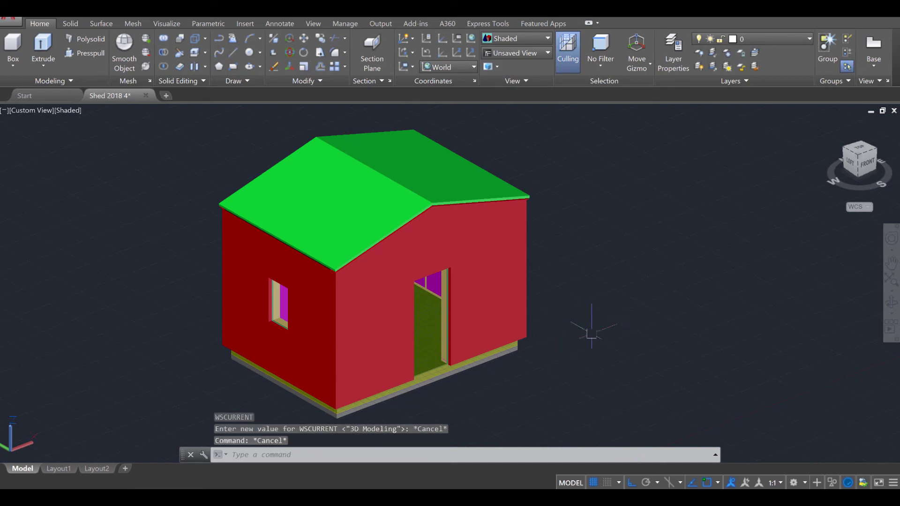
{"action": "middle_click_drag", "start_coordinate": [589, 325], "coordinate": [608, 328], "text": "shift"}
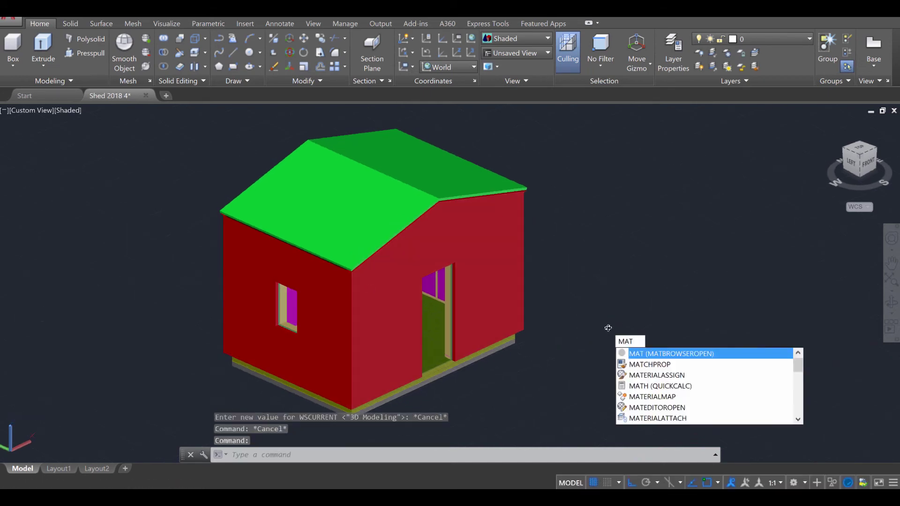
- Apply the Masonry > Brick 'Fire' material to the selected shed walls
{"action": "key", "text": "Return"}
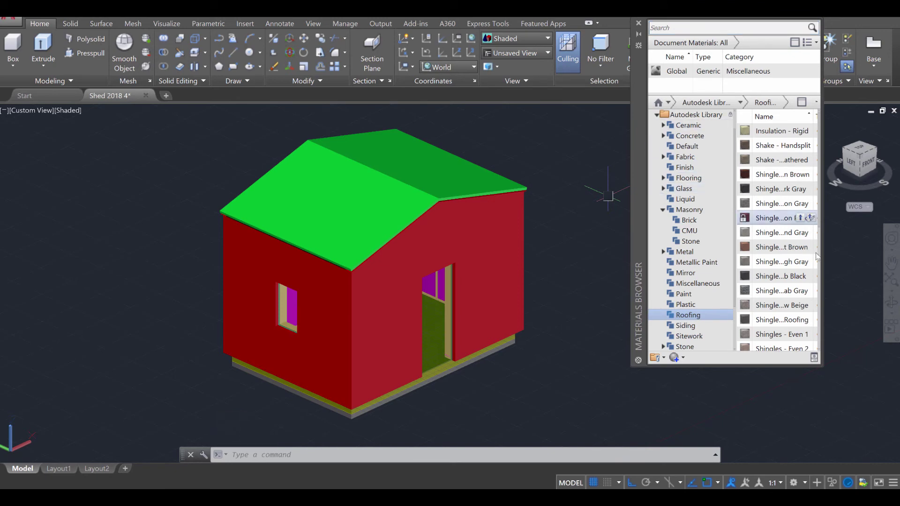
{"action": "left_click", "coordinate": [503, 280]}
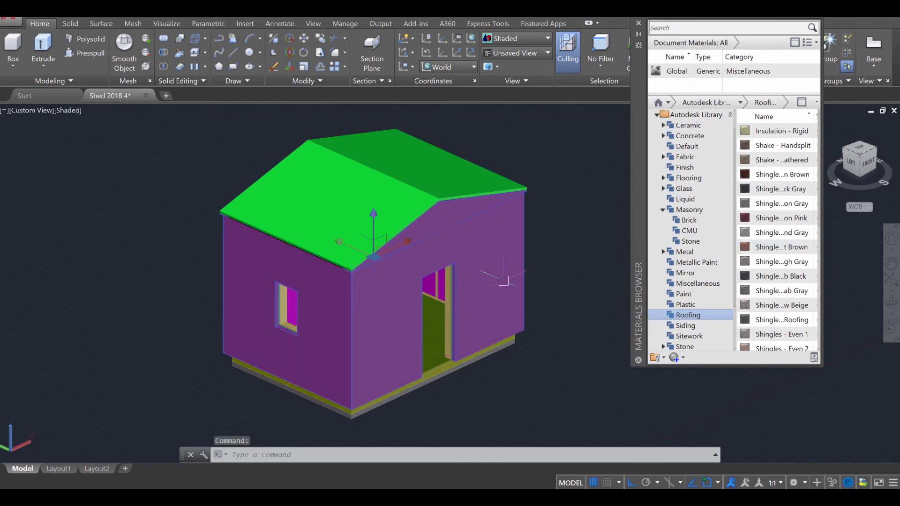
{"action": "left_click", "coordinate": [695, 222]}
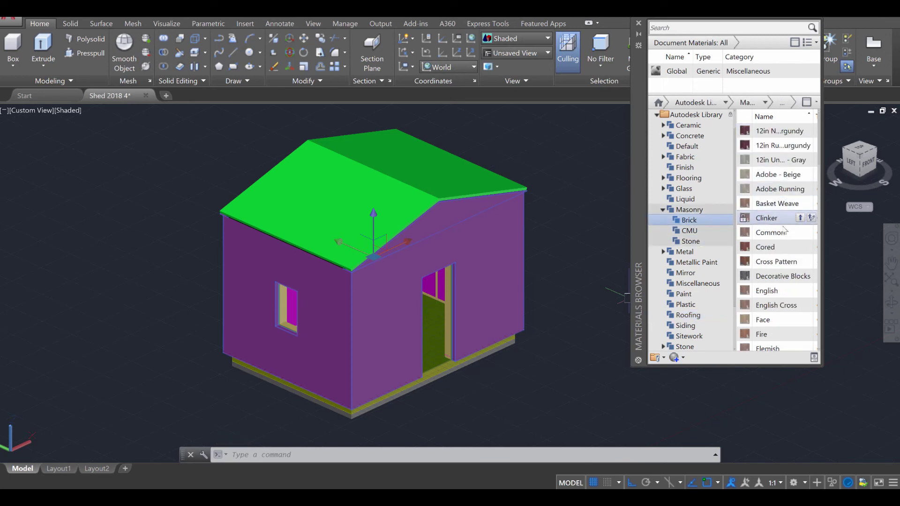
{"action": "scroll", "coordinate": [769, 334], "scroll_direction": "down", "scroll_amount": 1}
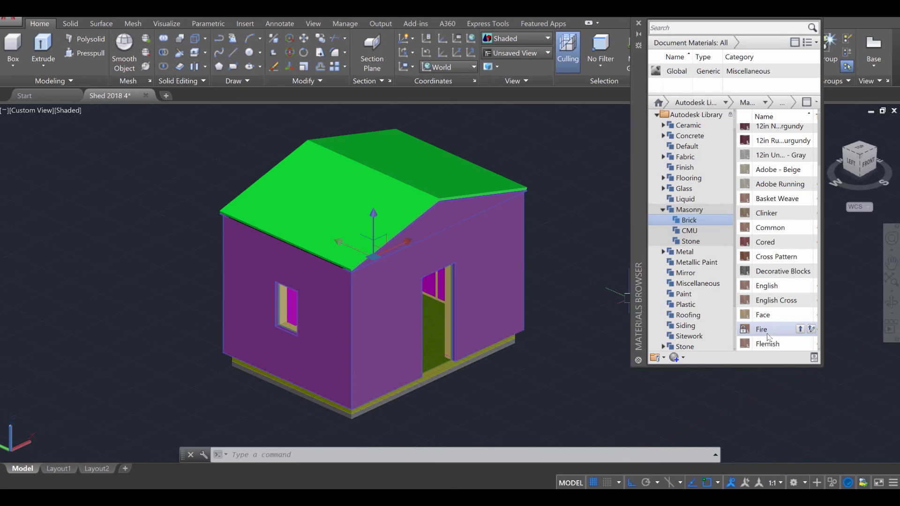
{"action": "left_click", "coordinate": [800, 330]}
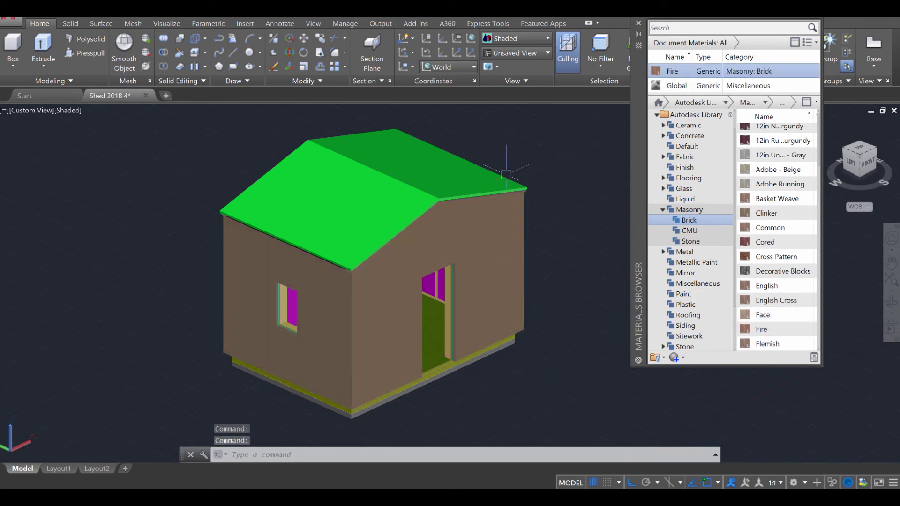
- Select the roof and apply the Roofing material 'Spanish Tile - Blue' to it
{"action": "left_click", "coordinate": [477, 174]}
{"action": "left_click", "coordinate": [522, 210]}
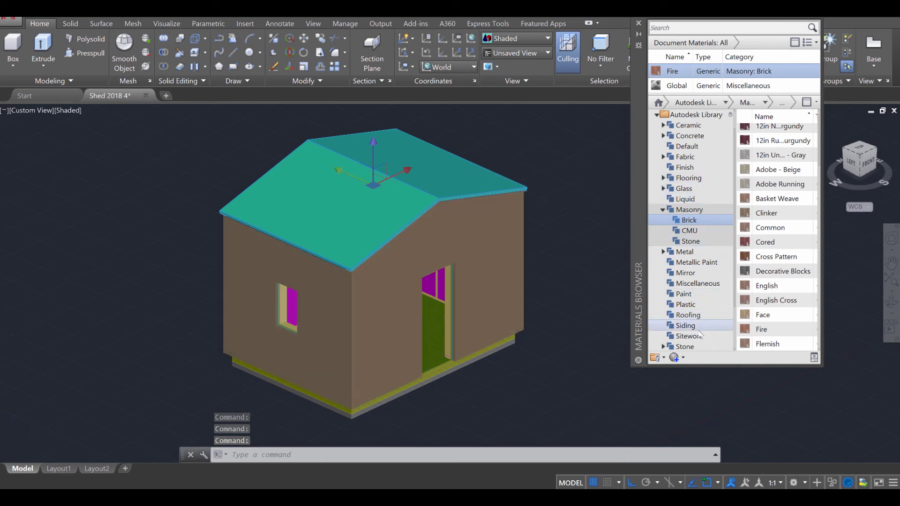
{"action": "scroll", "coordinate": [698, 330], "scroll_direction": "down", "scroll_amount": 3}
{"action": "scroll", "coordinate": [698, 331], "scroll_direction": "up", "scroll_amount": 2}
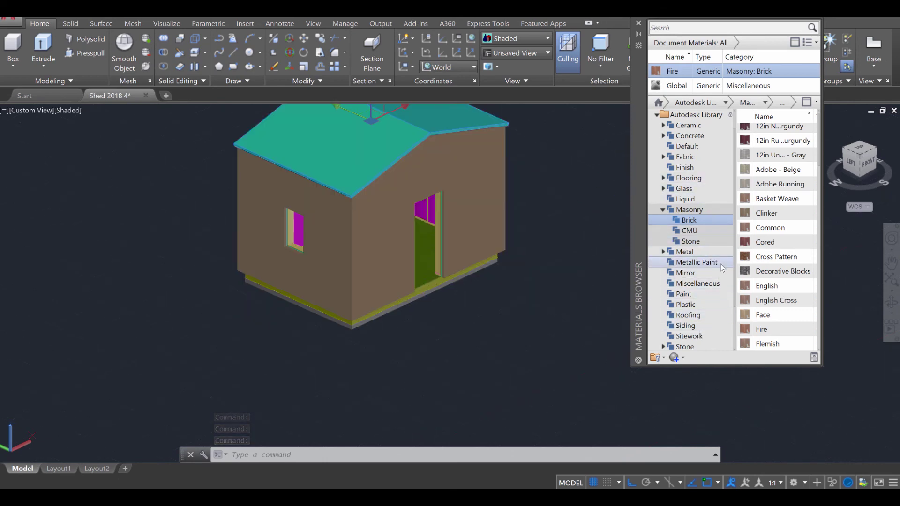
{"action": "left_click", "coordinate": [690, 316]}
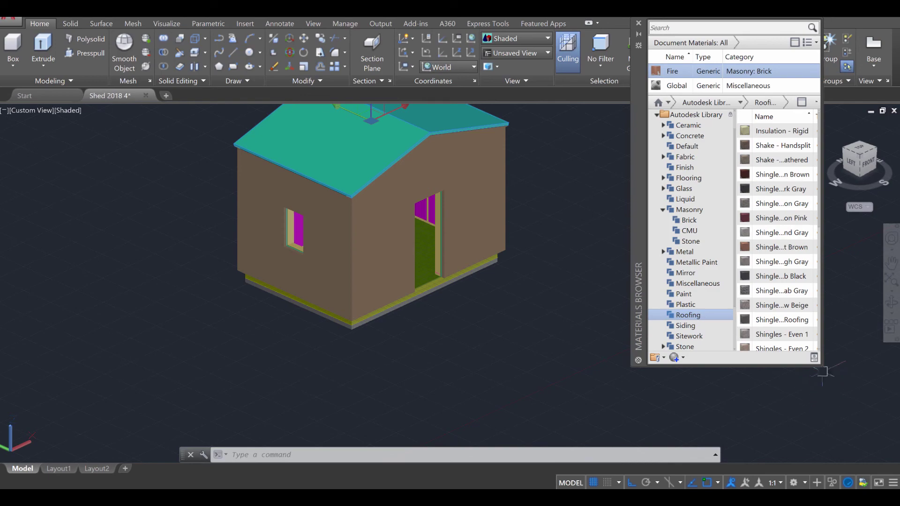
{"action": "left_click_drag", "start_coordinate": [823, 365], "coordinate": [897, 425]}
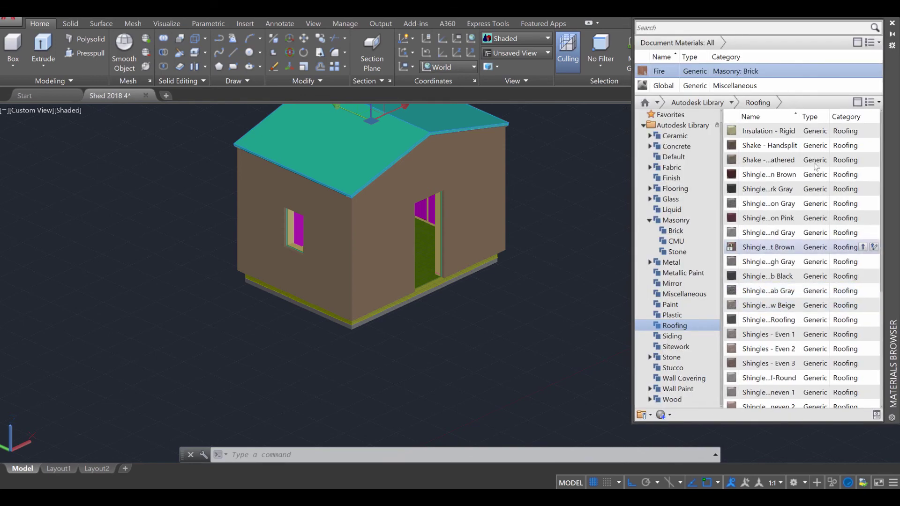
{"action": "left_click_drag", "start_coordinate": [798, 116], "coordinate": [870, 116]}
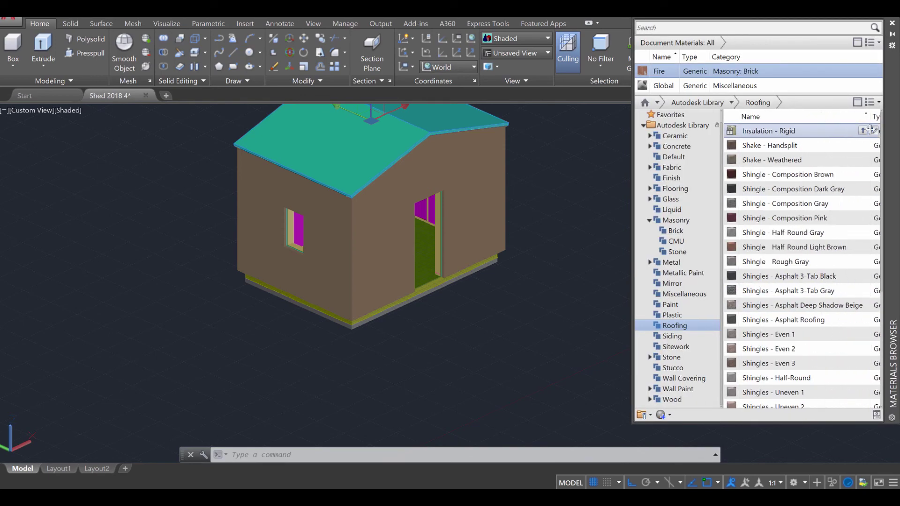
{"action": "scroll", "coordinate": [807, 328], "scroll_direction": "down", "scroll_amount": 3}
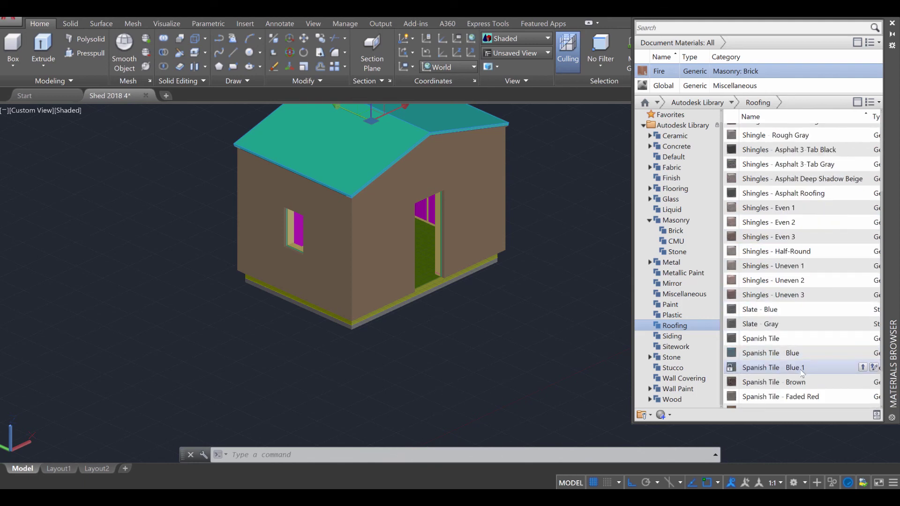
{"action": "left_click", "coordinate": [863, 354]}
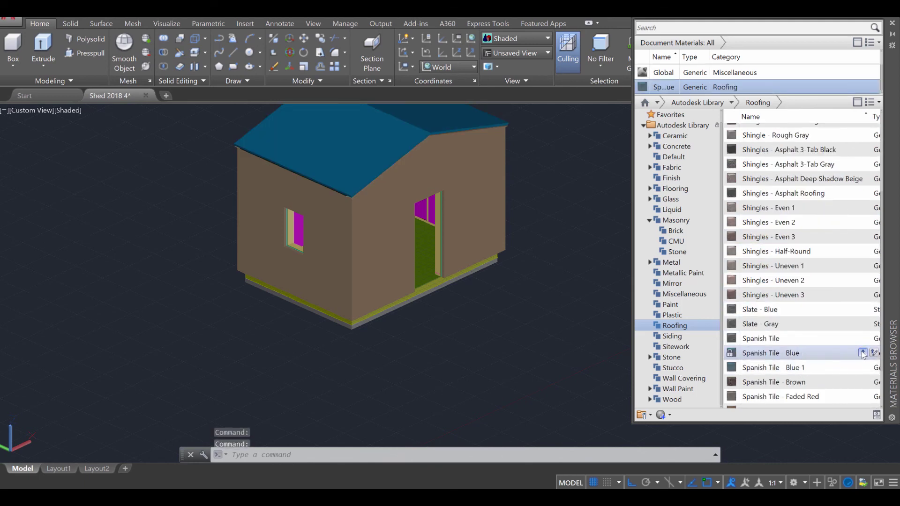
- Clear the selection, reorient the shed and close the Materials Browser
{"action": "left_click", "coordinate": [586, 255]}
{"action": "key", "text": "Escape"}
{"action": "key", "text": "Escape"}
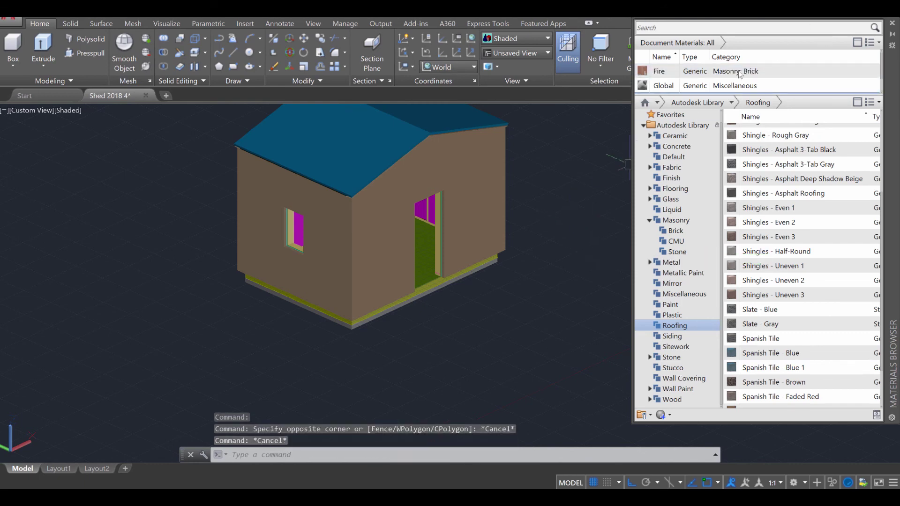
{"action": "middle_click_drag", "start_coordinate": [525, 197], "coordinate": [583, 206], "text": "shift"}
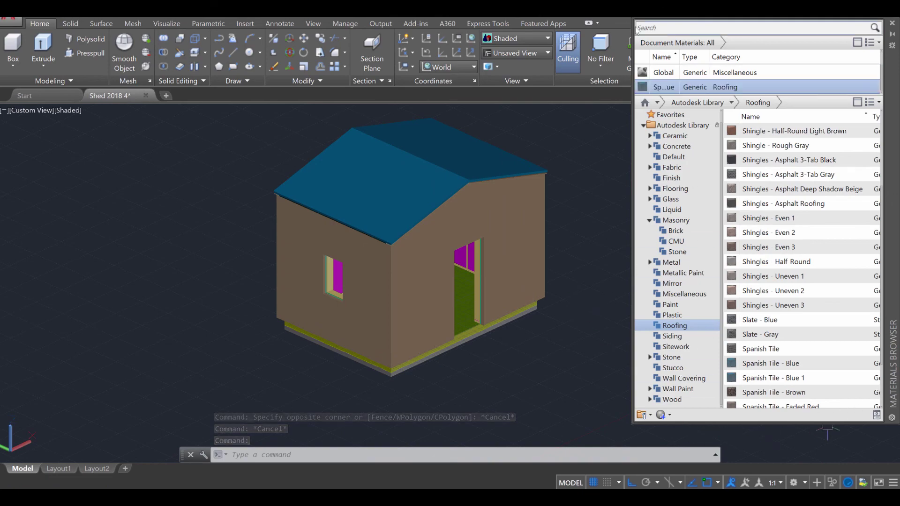
{"action": "left_click_drag", "start_coordinate": [628, 28], "coordinate": [502, 63]}
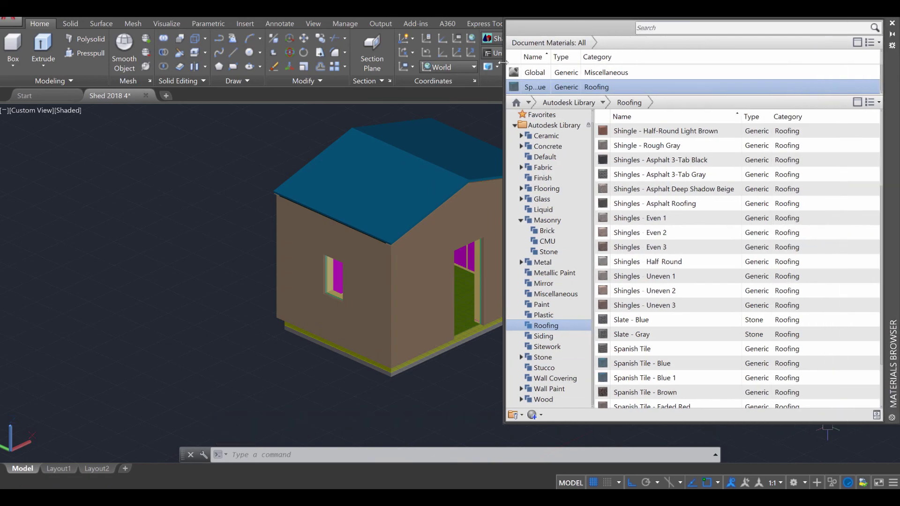
{"action": "left_click", "coordinate": [892, 23]}
{"action": "middle_click_drag", "start_coordinate": [540, 199], "coordinate": [579, 220]}
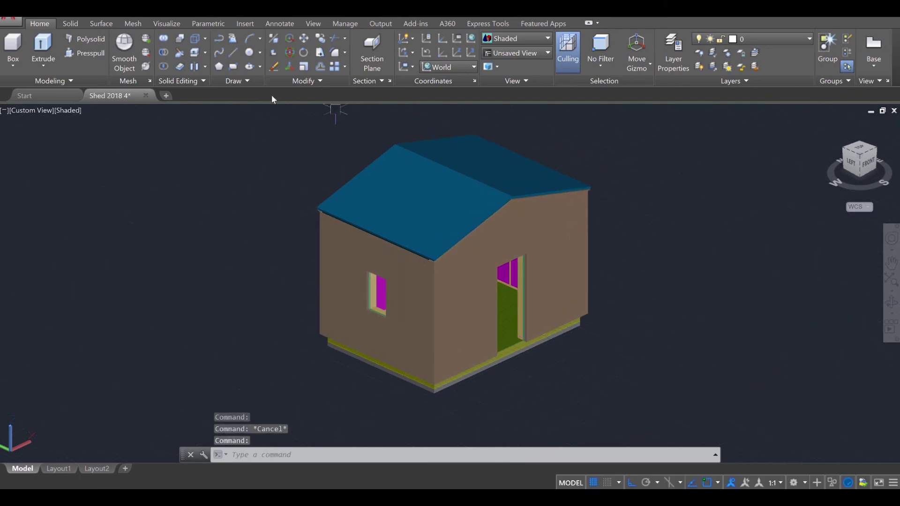
- Turn on Materials / Textures from the Visualize tab so brick and tile textures display
{"action": "left_click", "coordinate": [164, 24]}
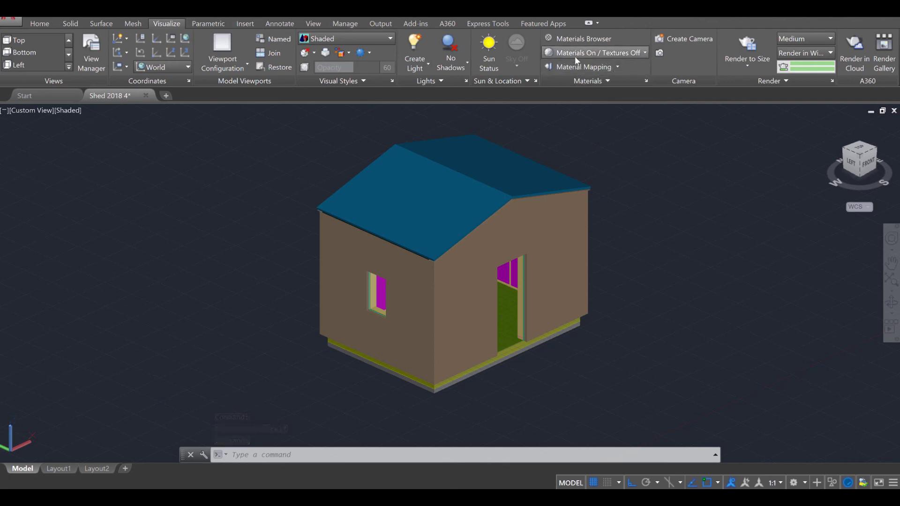
{"action": "left_click", "coordinate": [632, 54]}
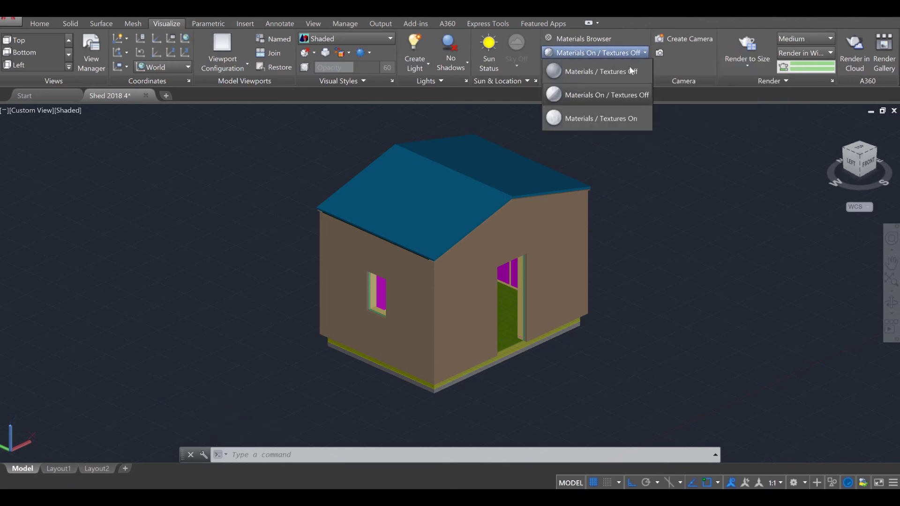
{"action": "left_click", "coordinate": [602, 119]}
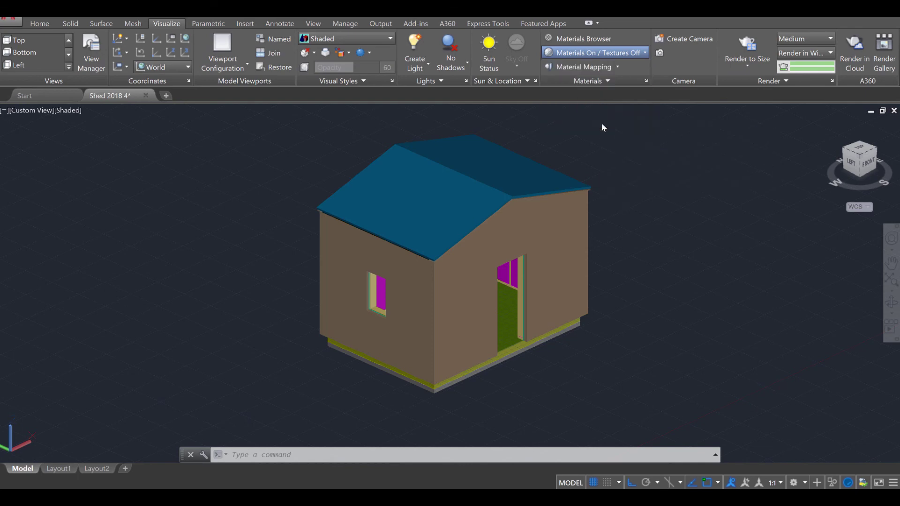
{"action": "middle_click_drag", "start_coordinate": [548, 207], "coordinate": [541, 214]}
{"action": "middle_click_drag", "start_coordinate": [533, 257], "coordinate": [496, 255]}
{"action": "scroll", "coordinate": [515, 235], "scroll_direction": "up", "scroll_amount": 3}
{"action": "scroll", "coordinate": [514, 247], "scroll_direction": "down", "scroll_amount": 4}
- Render the textured shed with RENDER and pan the result in the Render window
{"action": "scroll", "coordinate": [483, 261], "scroll_direction": "up", "scroll_amount": 2}
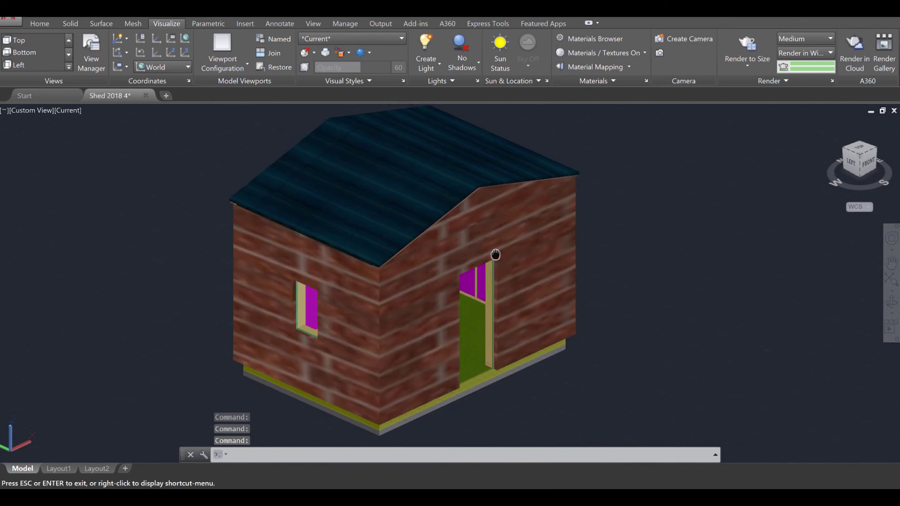
{"action": "key", "text": "Escape"}
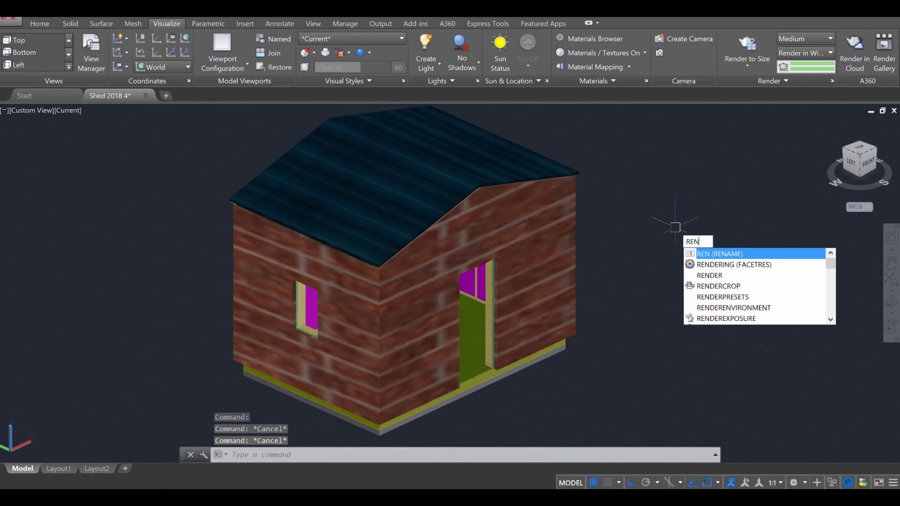
{"action": "type", "text": "d"}
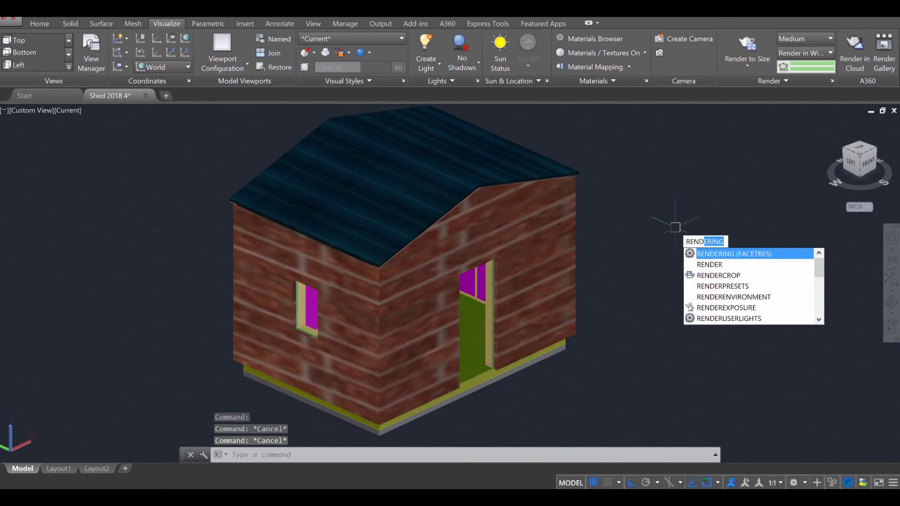
{"action": "left_click", "coordinate": [725, 268]}
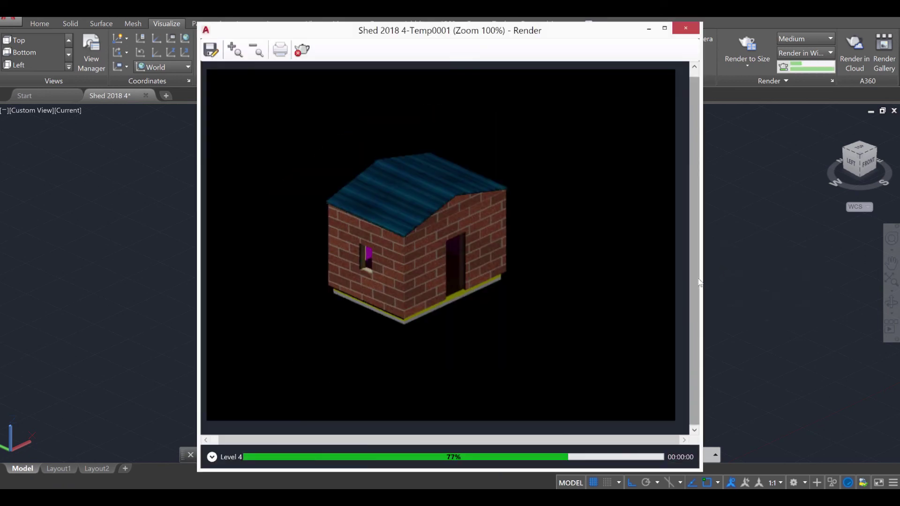
{"action": "middle_click_drag", "start_coordinate": [431, 239], "coordinate": [415, 223]}
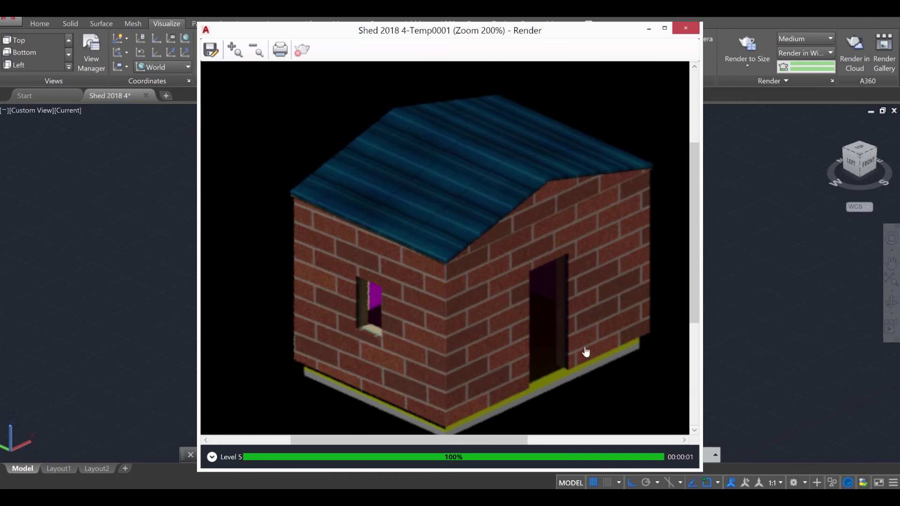
{"action": "left_click_drag", "start_coordinate": [586, 352], "coordinate": [568, 325]}
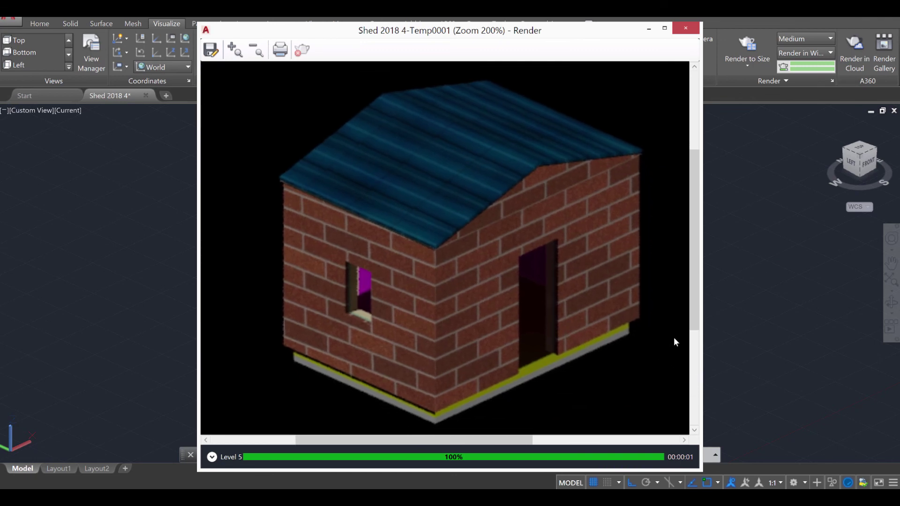